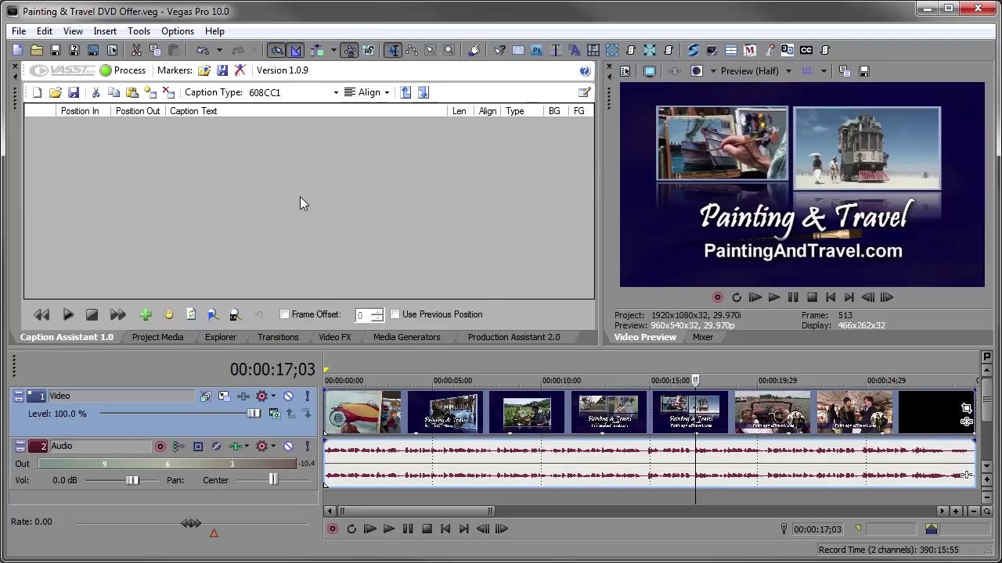
Step: Close the docked Caption Assistant panel to reveal the Project Media tab with the DVD Offer clip
{"action": "left_click", "coordinate": [15, 69]}
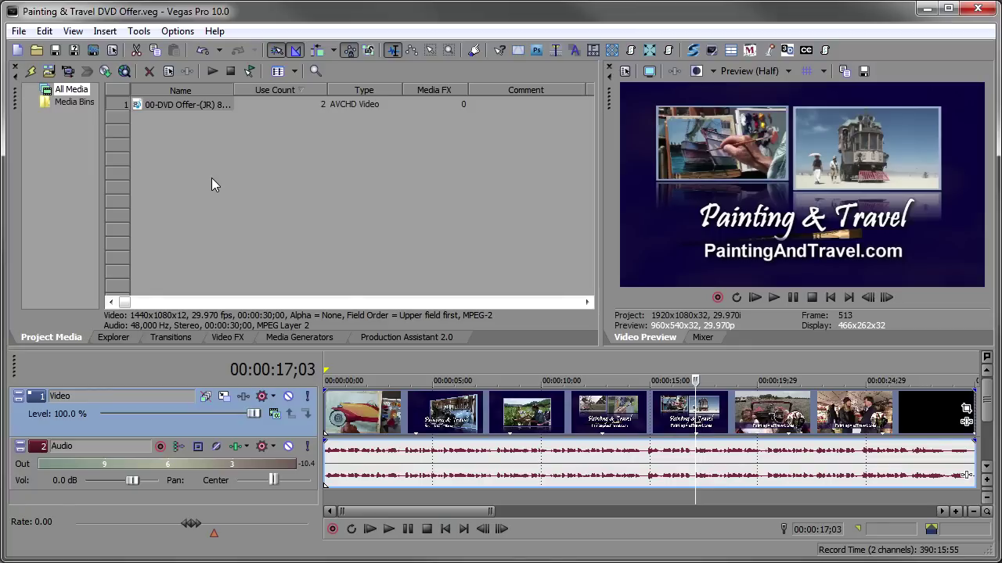
Step: Open Caption Assistant 1.0 from View > Extensions
{"action": "left_click", "coordinate": [73, 31]}
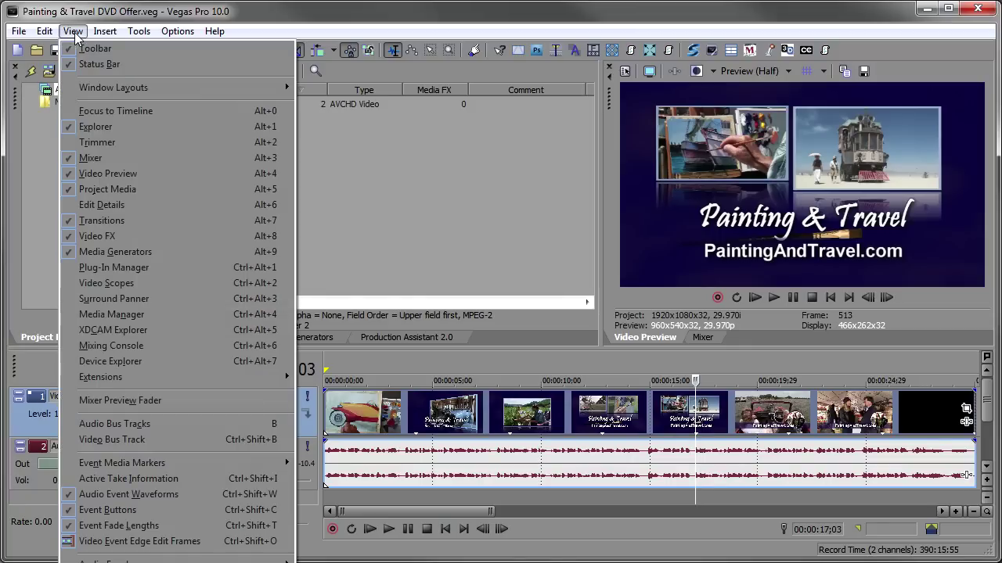
{"action": "mouse_move", "coordinate": [241, 379]}
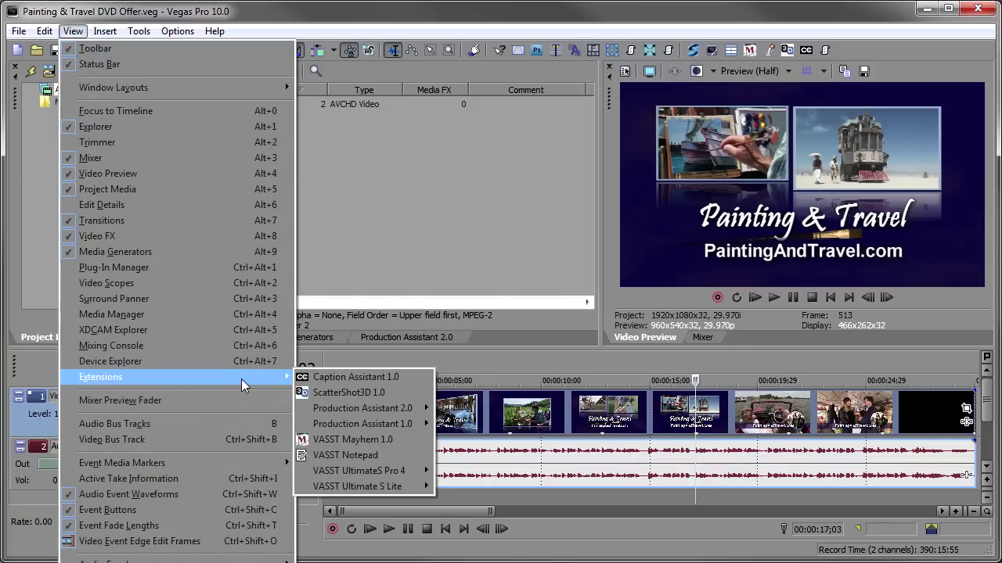
{"action": "left_click", "coordinate": [409, 378]}
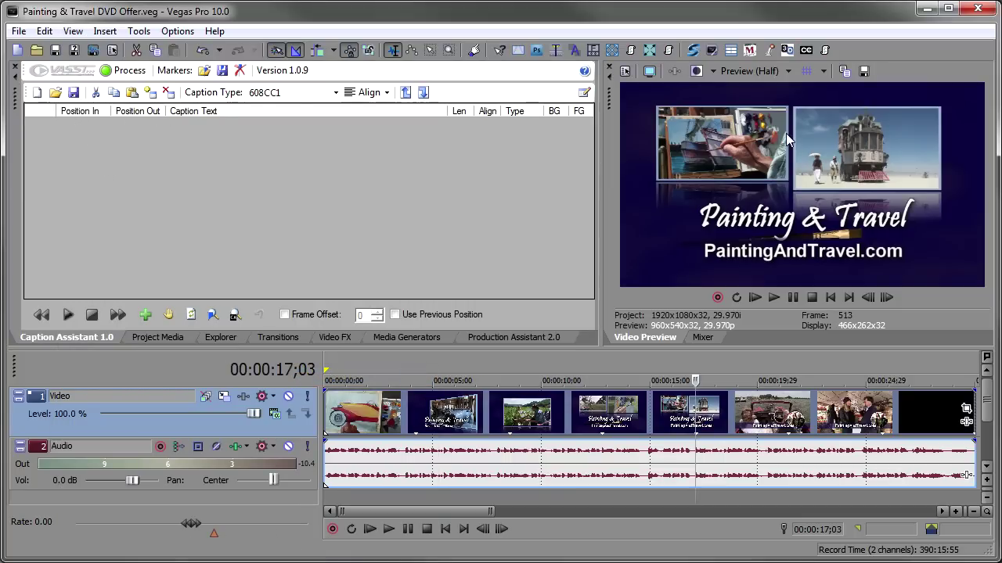
Step: Close Caption Assistant again and reopen it from the CC toolbar button
{"action": "left_click", "coordinate": [13, 68]}
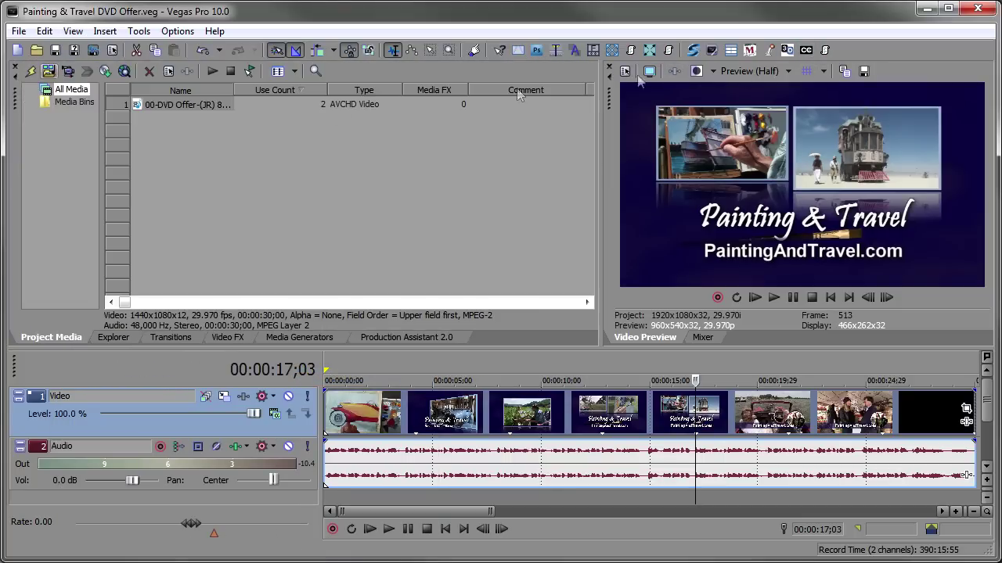
{"action": "left_click", "coordinate": [807, 50]}
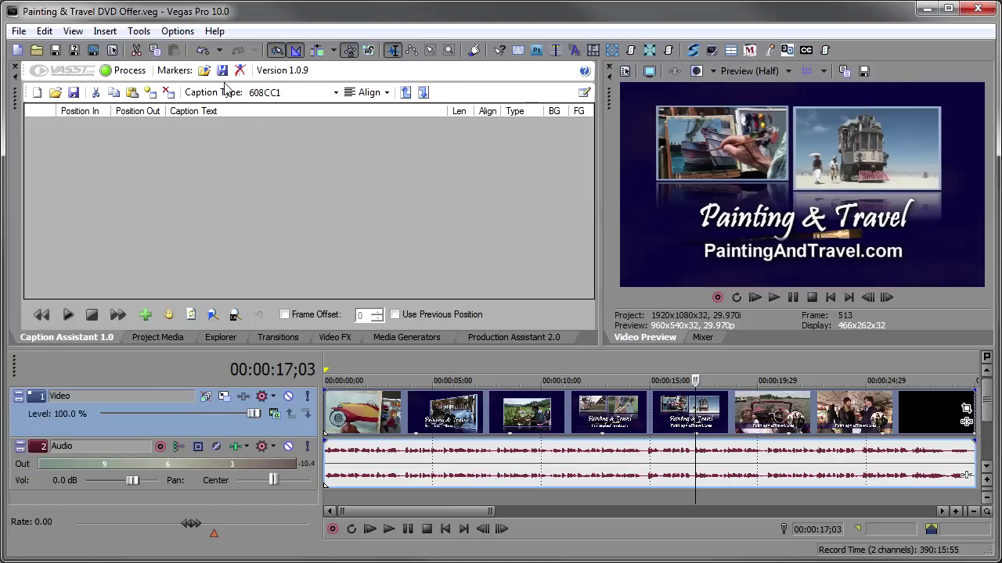
{"action": "left_click", "coordinate": [177, 32]}
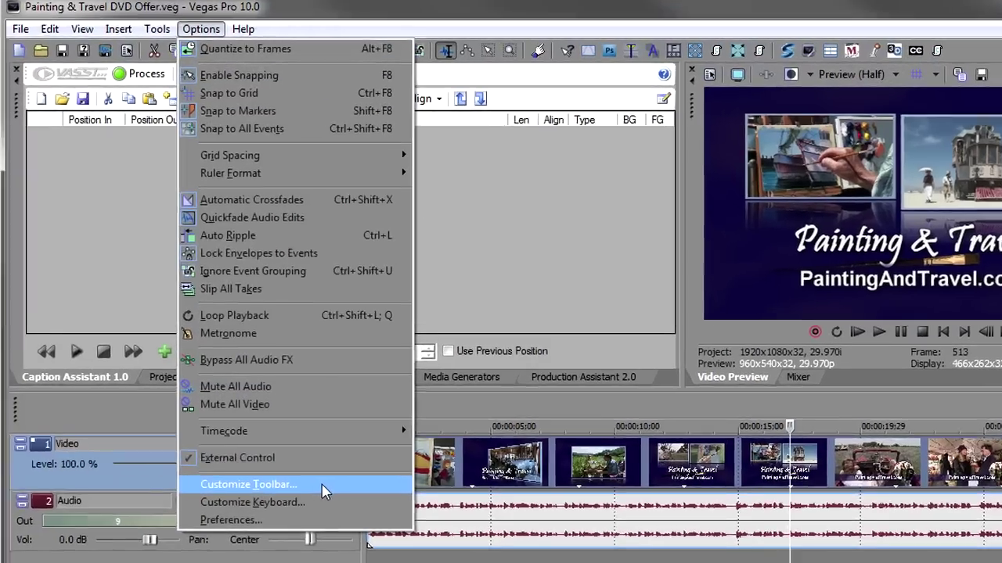
{"action": "left_click", "coordinate": [284, 431]}
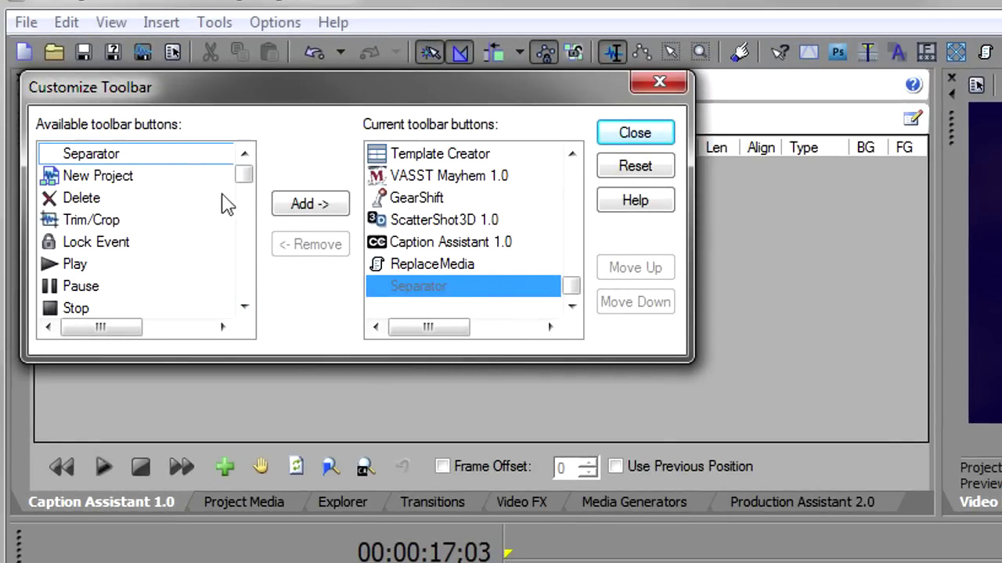
{"action": "left_click_drag", "start_coordinate": [249, 181], "coordinate": [251, 216]}
{"action": "left_click", "coordinate": [135, 223]}
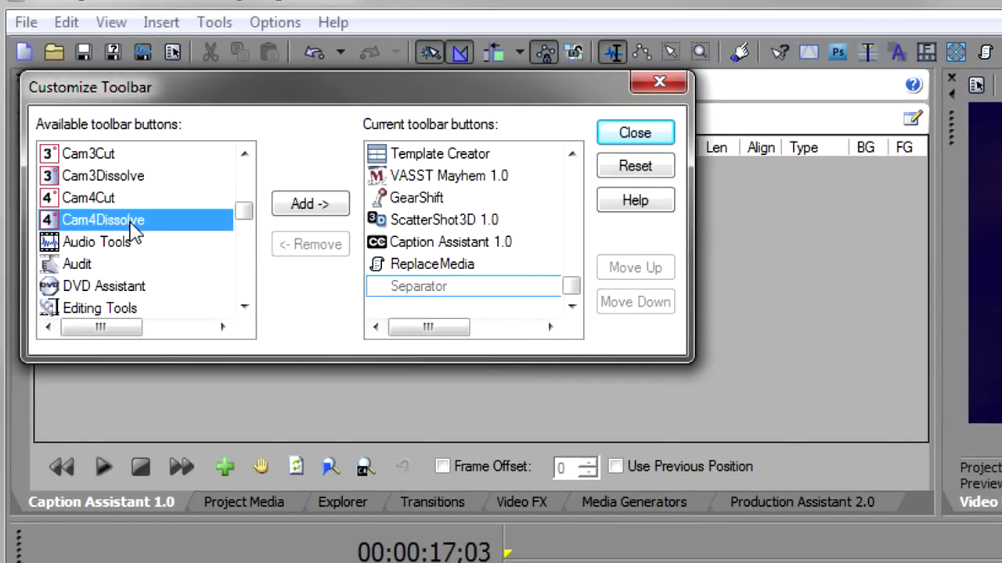
{"action": "left_click", "coordinate": [290, 206]}
{"action": "left_click", "coordinate": [622, 138]}
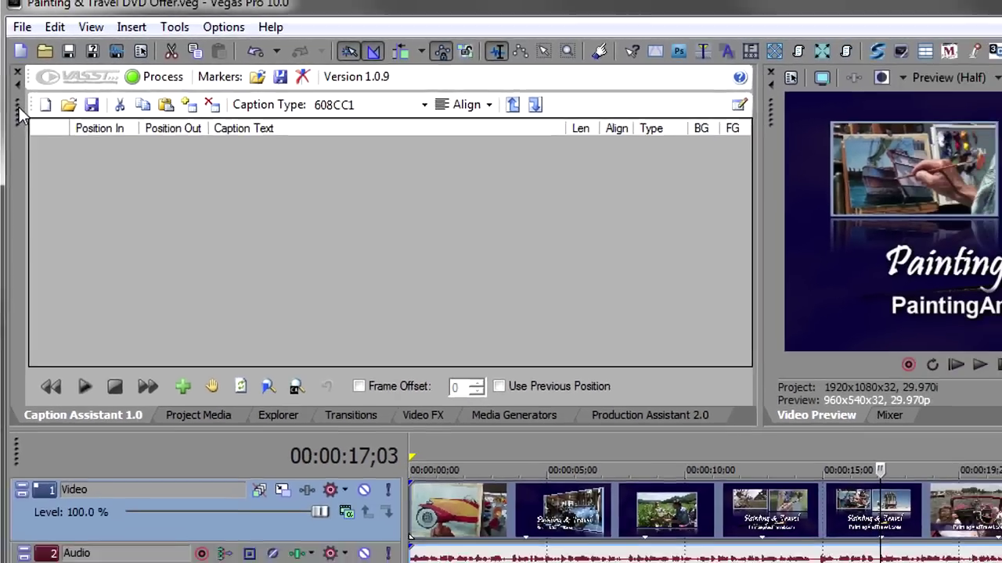
Step: Float the Caption Assistant window, move it around, then dock it back upper-left
{"action": "left_click_drag", "start_coordinate": [21, 122], "coordinate": [366, 168]}
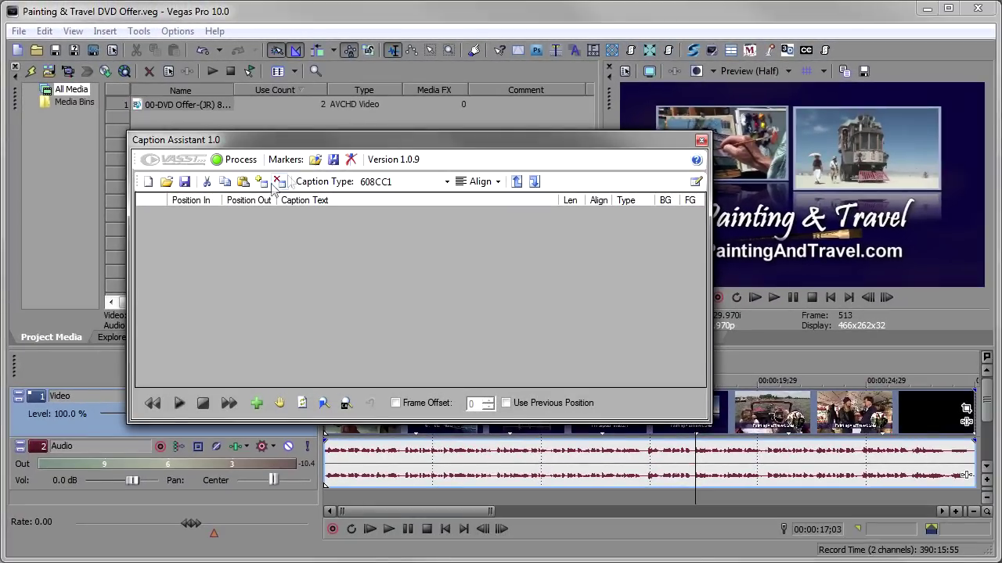
{"action": "left_click_drag", "start_coordinate": [294, 147], "coordinate": [487, 180]}
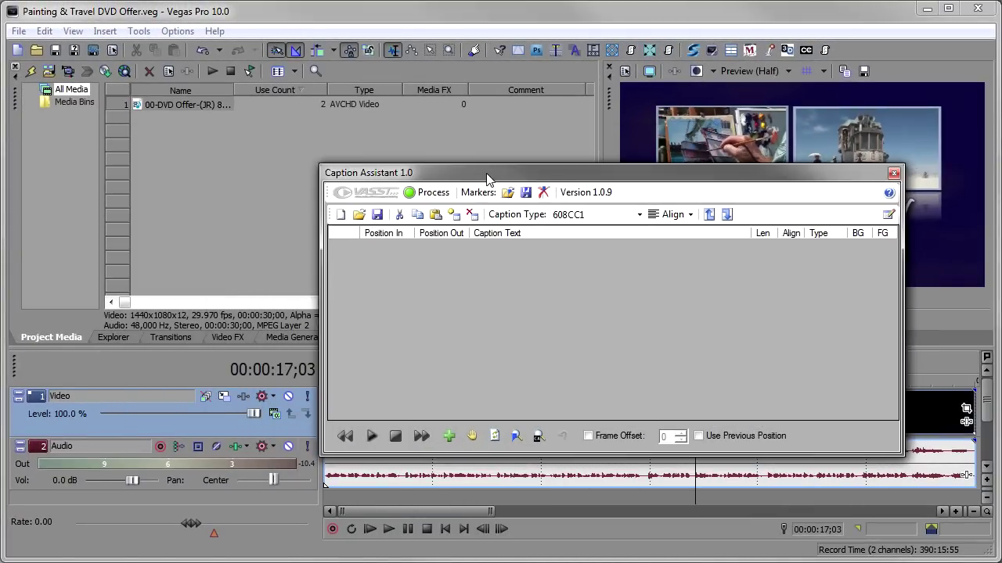
{"action": "left_click_drag", "start_coordinate": [374, 198], "coordinate": [183, 208]}
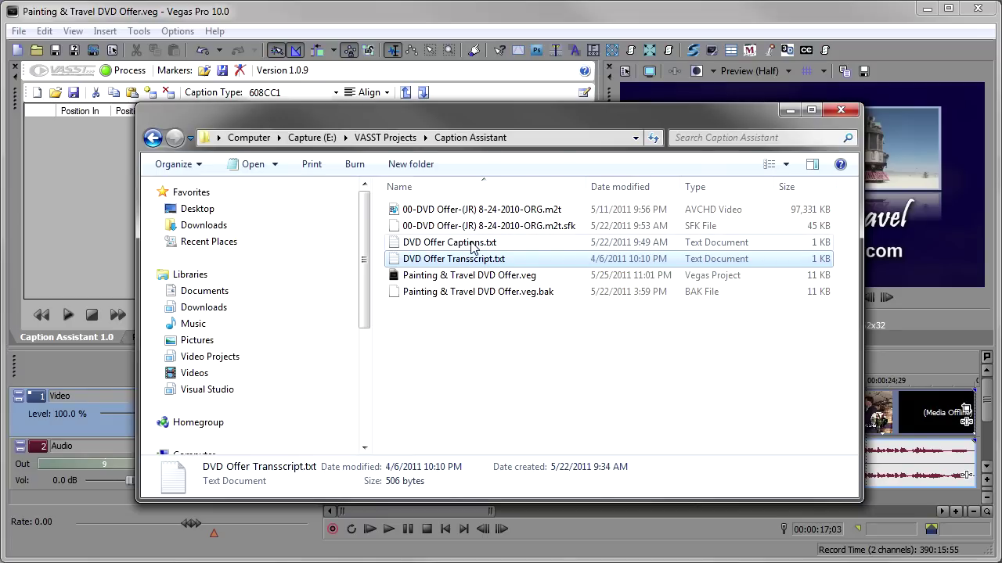
Step: Read DVD Offer Captions.txt and DVD Offer Transscript.txt in Notepad, then minimize Notepad and Explorer
{"action": "double_click", "coordinate": [473, 246]}
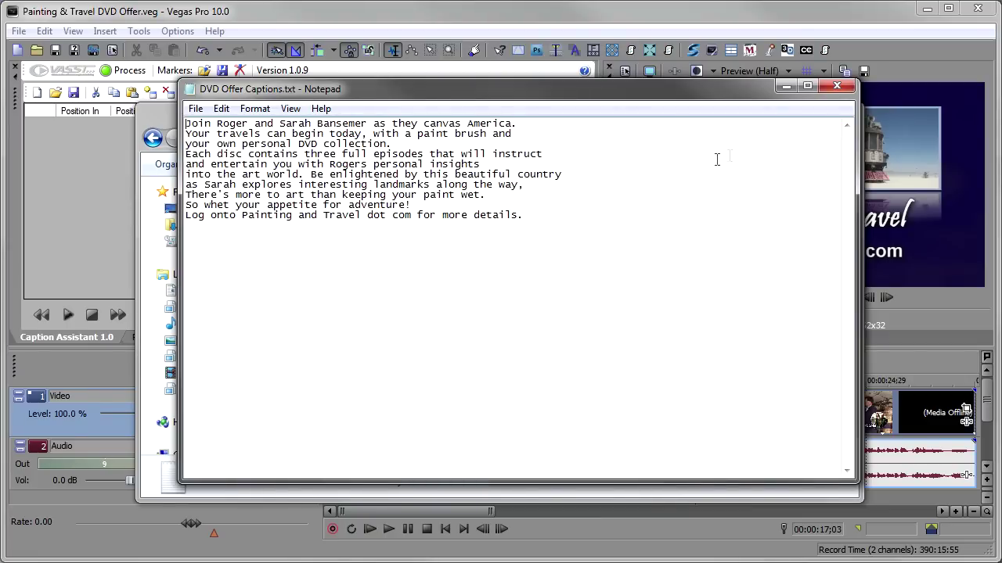
{"action": "left_click", "coordinate": [835, 88]}
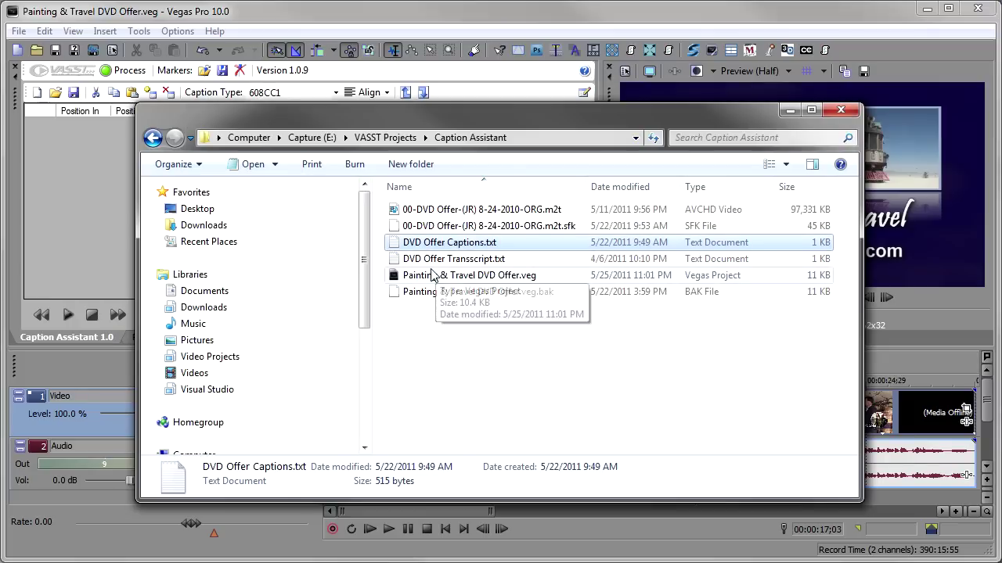
{"action": "left_click", "coordinate": [440, 261]}
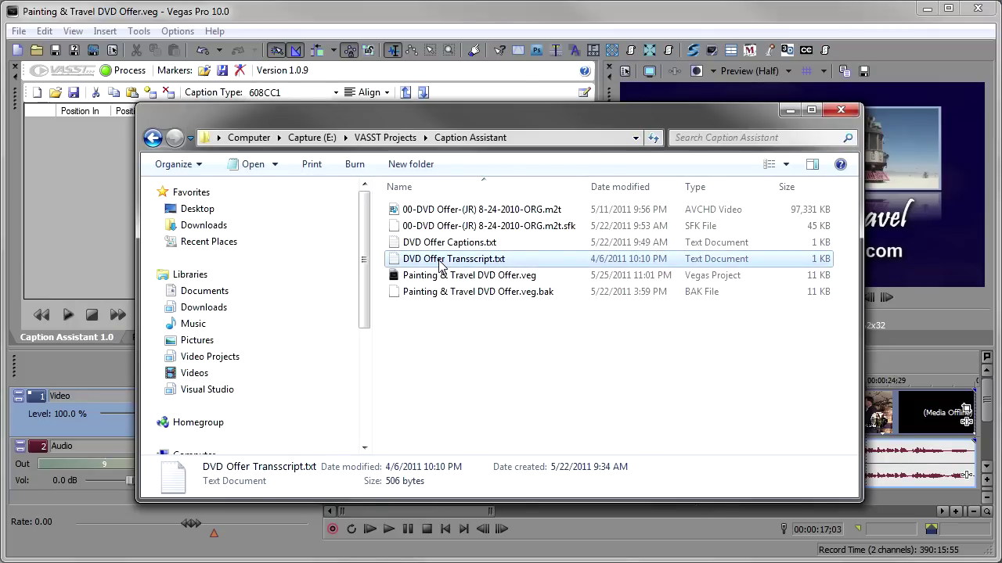
{"action": "double_click", "coordinate": [441, 266]}
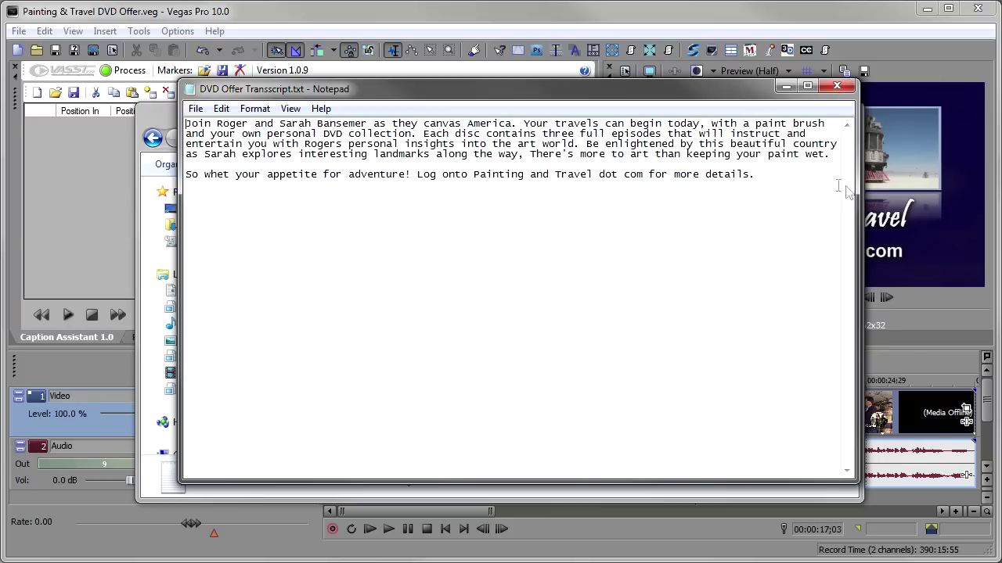
{"action": "mouse_move", "coordinate": [860, 190]}
{"action": "left_mouse_down"}
{"action": "mouse_move", "coordinate": [732, 191]}
{"action": "mouse_move", "coordinate": [859, 192]}
{"action": "left_mouse_up"}
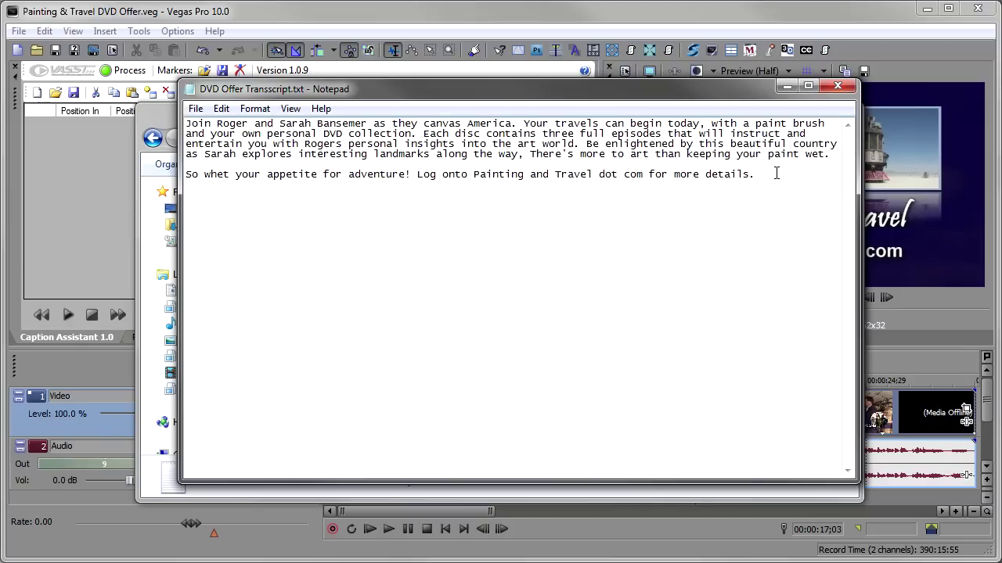
{"action": "left_click", "coordinate": [787, 85]}
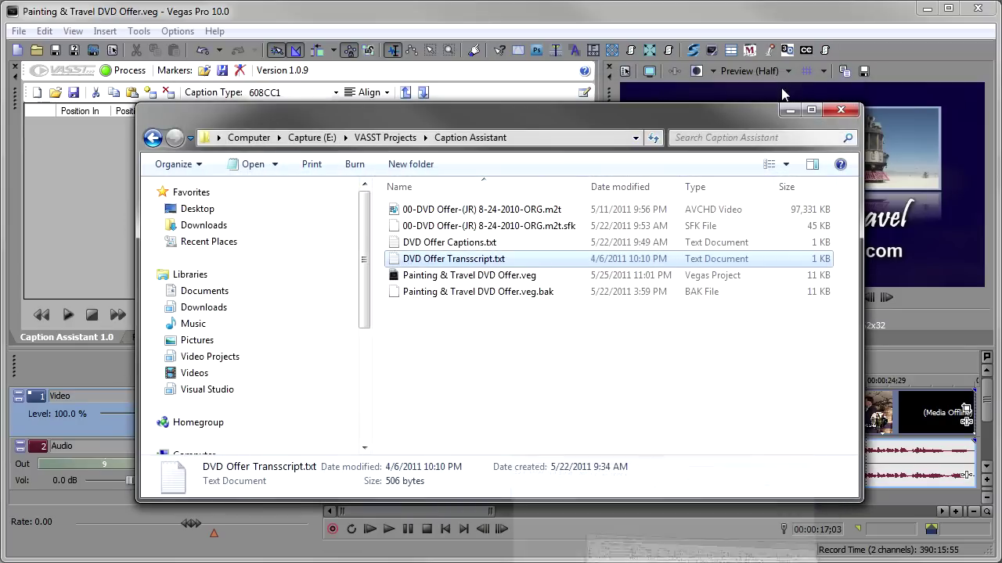
{"action": "left_click", "coordinate": [800, 113]}
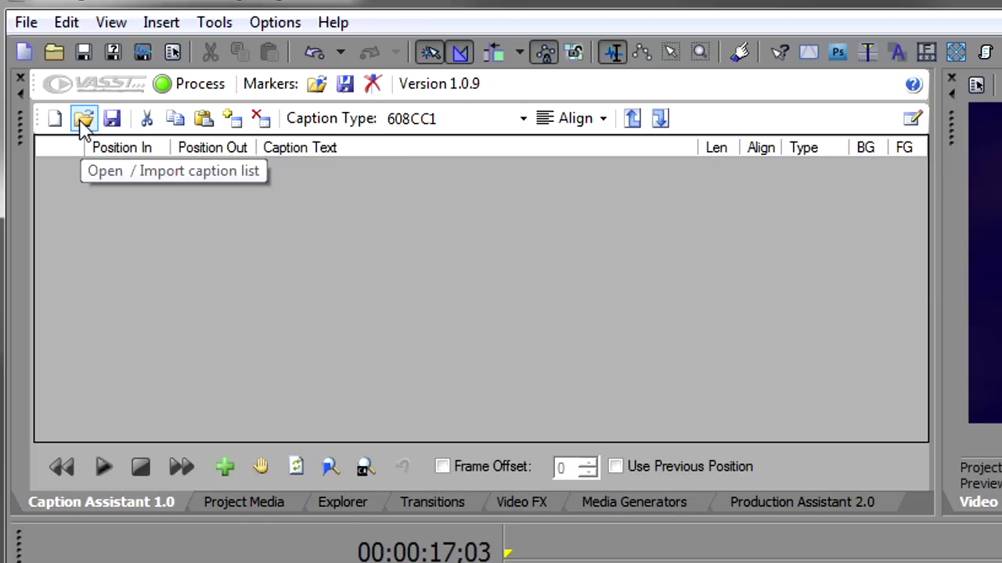
Step: Import DVD Offer Transscript.txt split by paragraphs into eight 608CC1 captions
{"action": "left_click", "coordinate": [84, 122]}
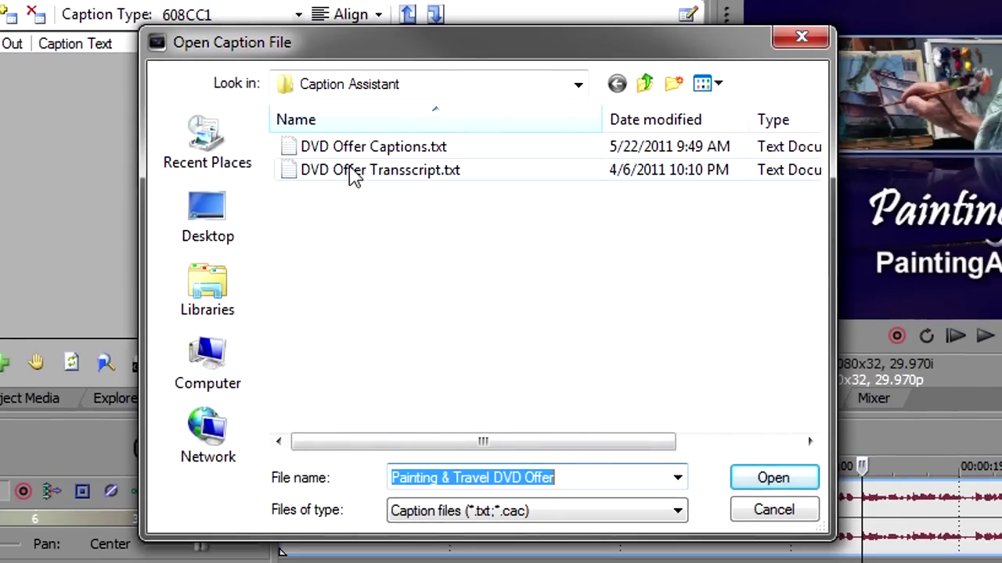
{"action": "left_click", "coordinate": [356, 174]}
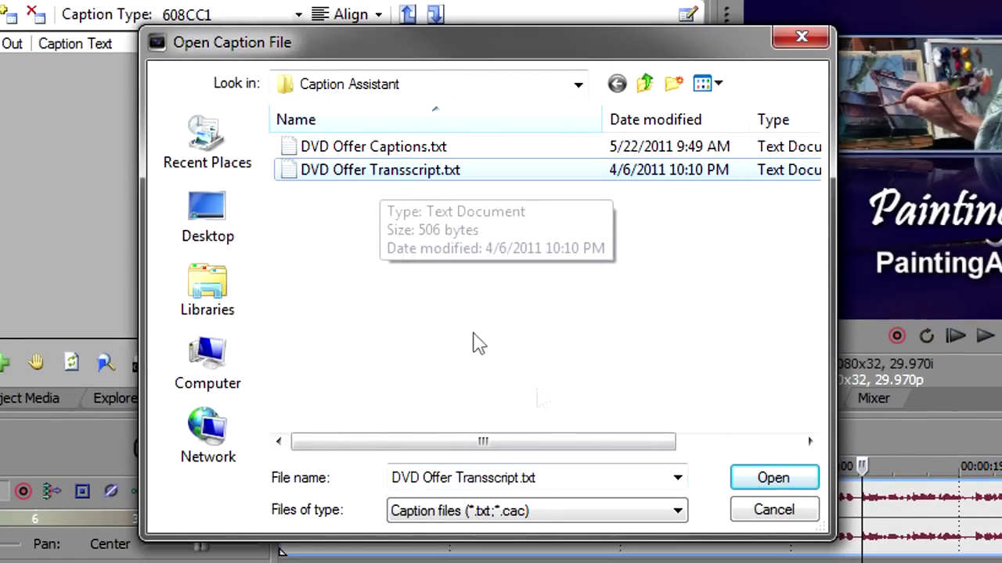
{"action": "left_click", "coordinate": [768, 477]}
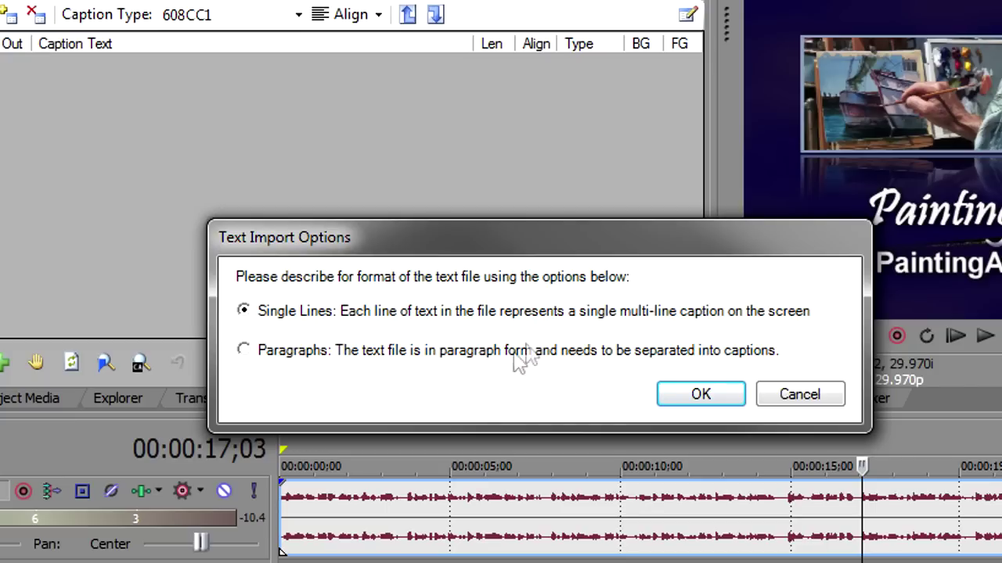
{"action": "left_click", "coordinate": [259, 356]}
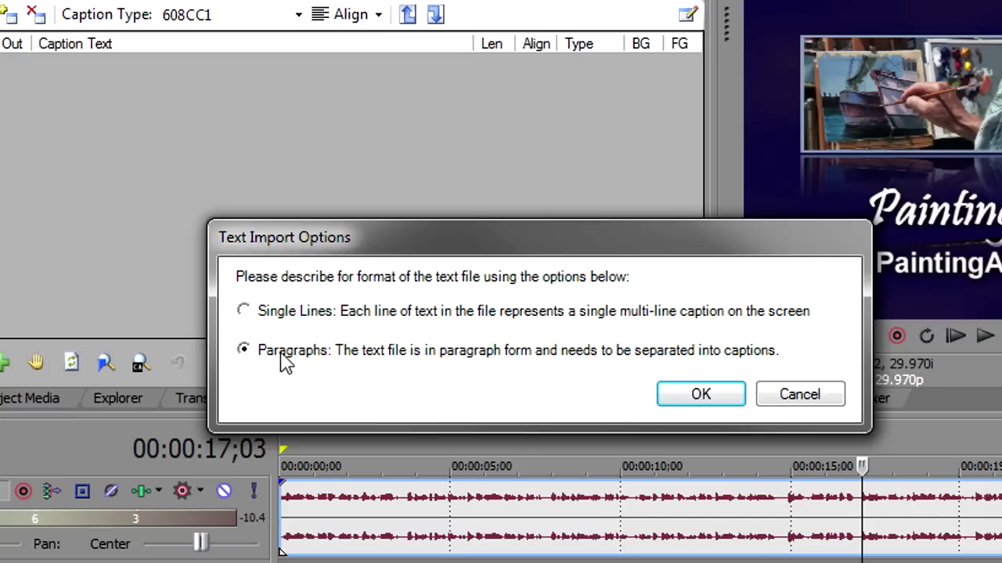
{"action": "left_click", "coordinate": [700, 400]}
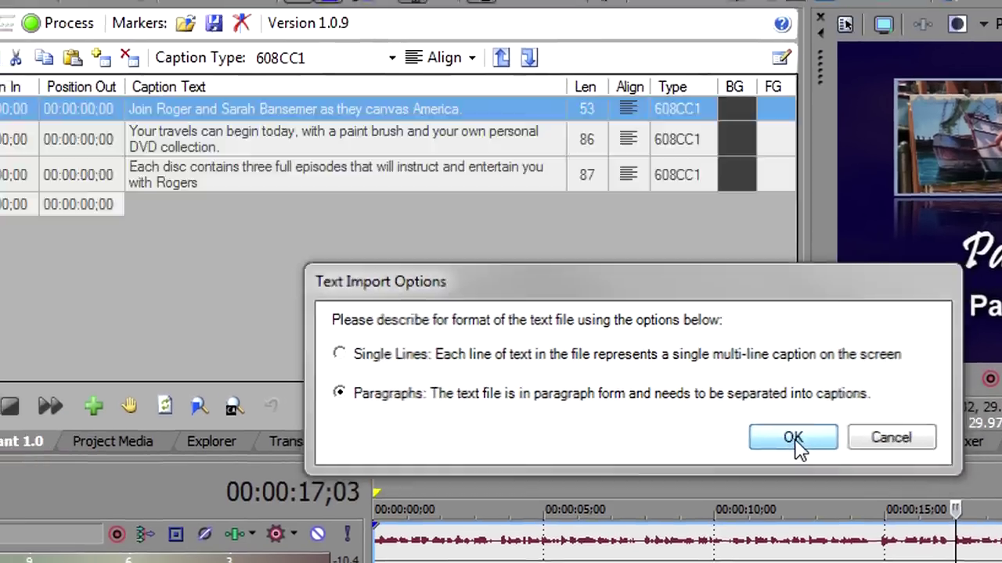
{"action": "left_click", "coordinate": [792, 438]}
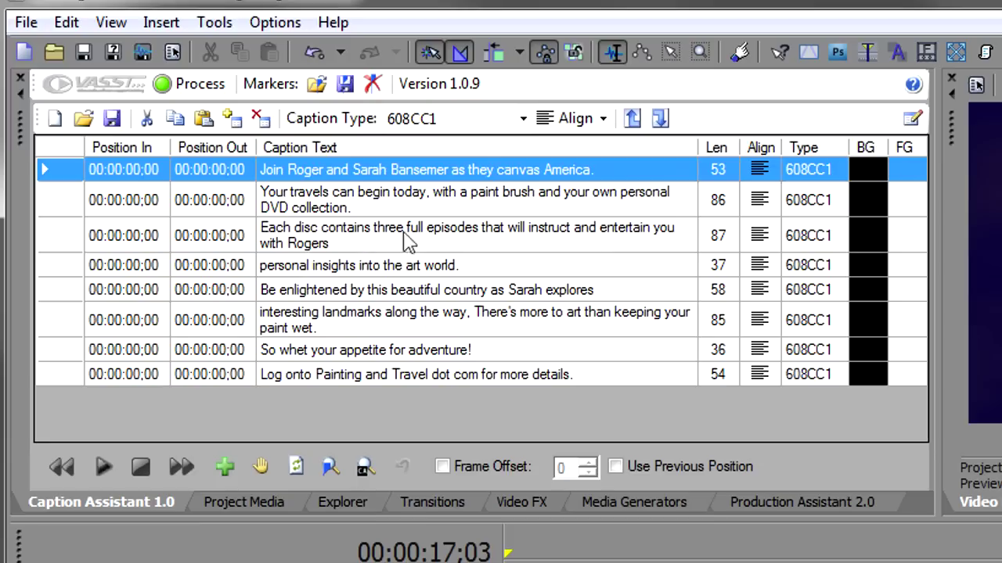
Step: Shift 'Rogers' and 'with' from the third caption into the fourth so the third ends 'entertain you'
{"action": "left_click", "coordinate": [348, 245]}
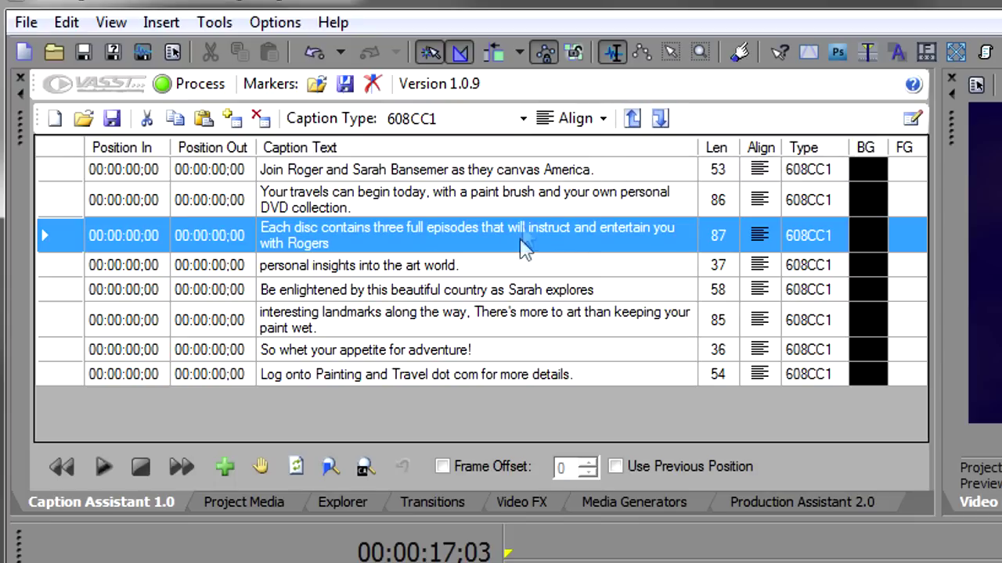
{"action": "left_click", "coordinate": [659, 121]}
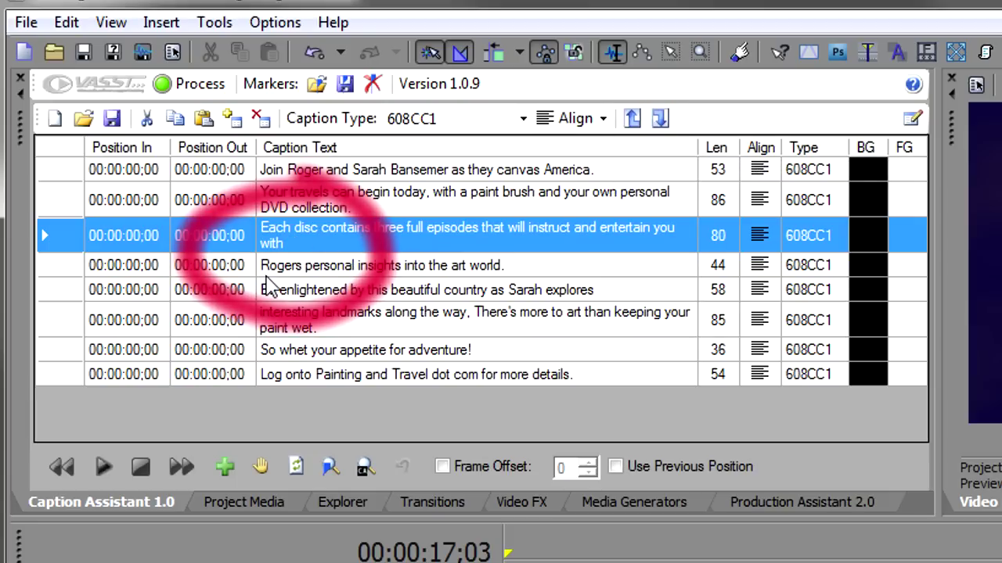
{"action": "left_click", "coordinate": [660, 119]}
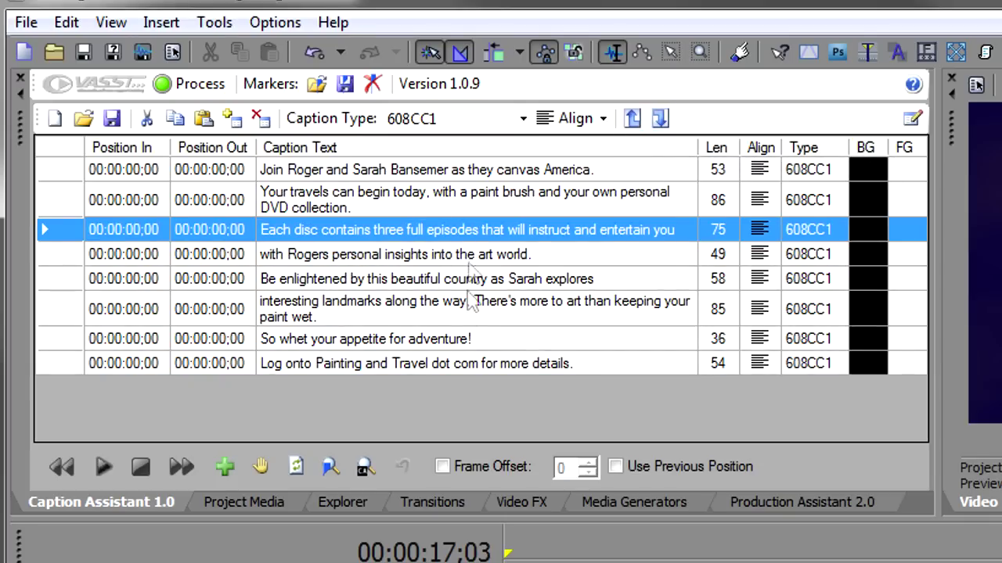
{"action": "left_click", "coordinate": [632, 118]}
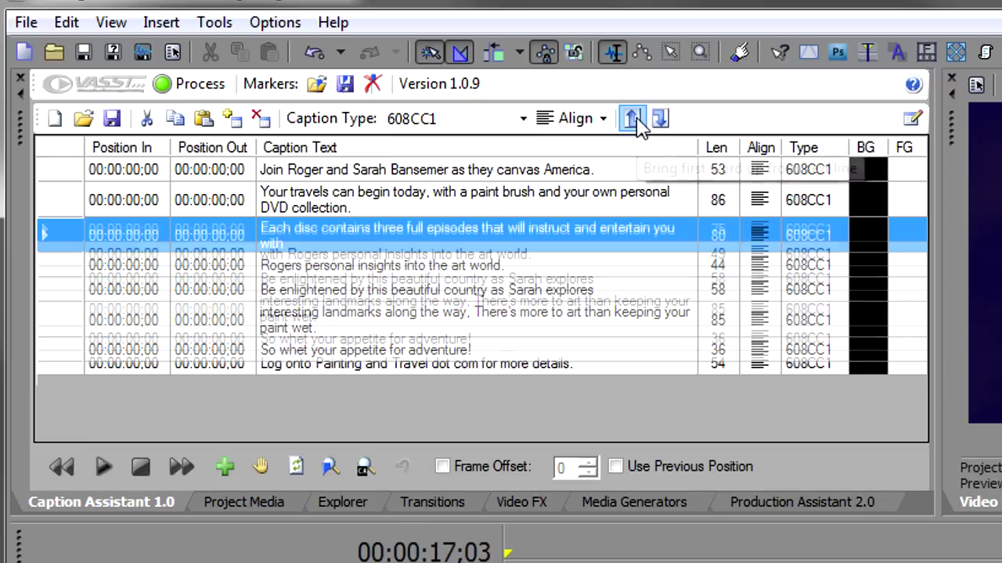
{"action": "left_click", "coordinate": [660, 118]}
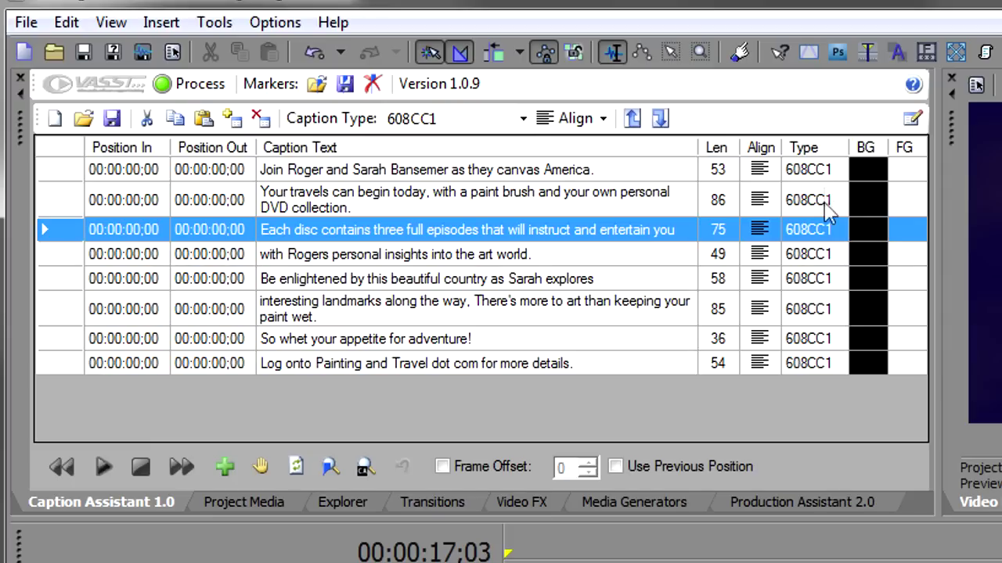
{"action": "left_click", "coordinate": [522, 119]}
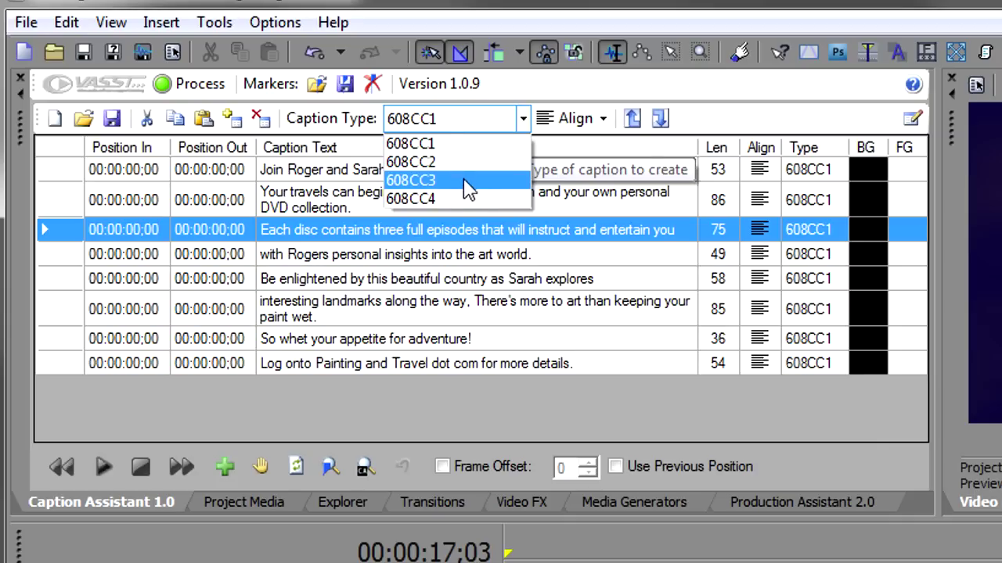
Step: Start a new, empty caption list, discarding all existing captions
{"action": "left_click", "coordinate": [521, 120]}
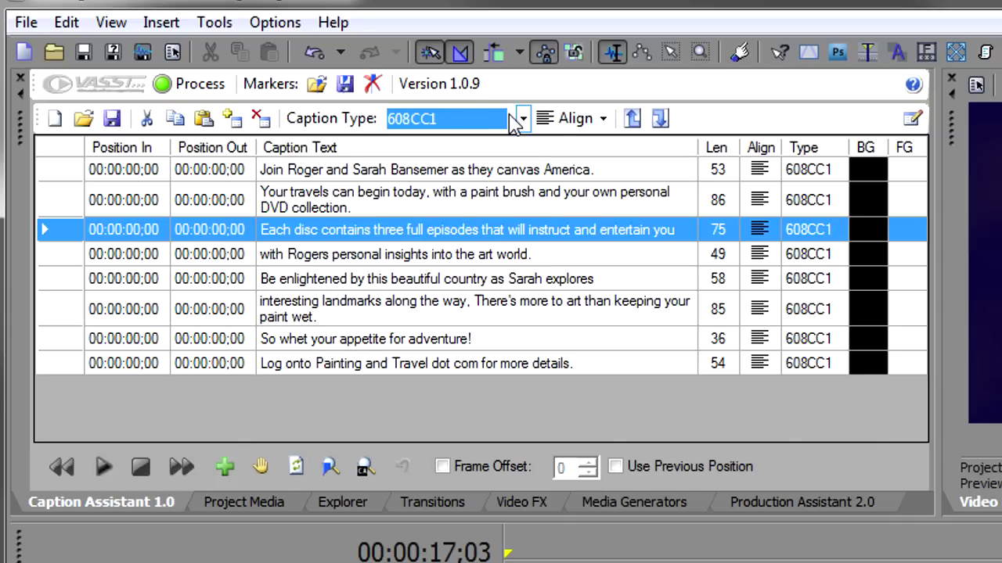
{"action": "left_click", "coordinate": [55, 119]}
{"action": "left_click", "coordinate": [799, 525]}
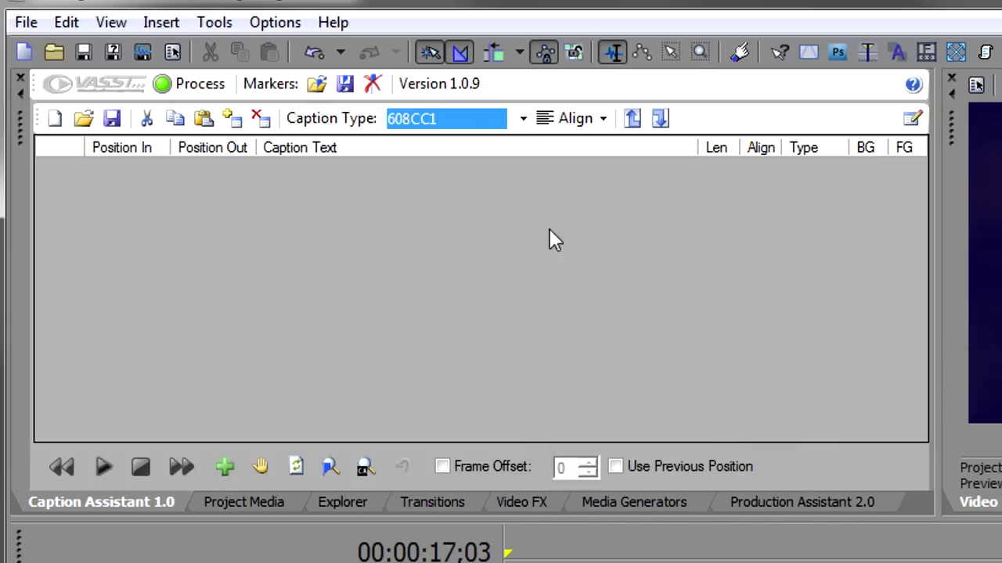
Step: Set caption type to 608CC3 and re-import the DVD offer text file as paragraphs
{"action": "left_click", "coordinate": [520, 120]}
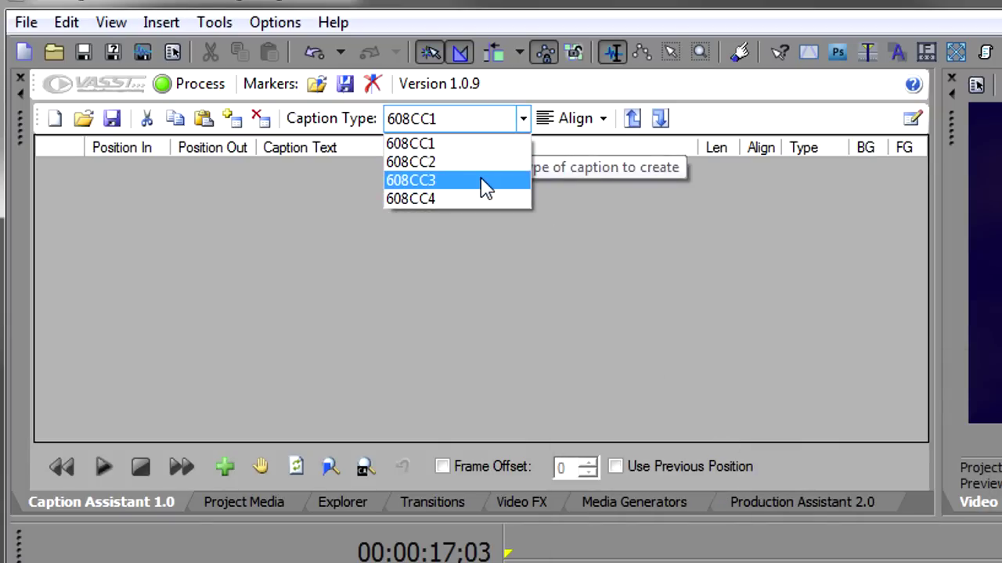
{"action": "left_click", "coordinate": [485, 188]}
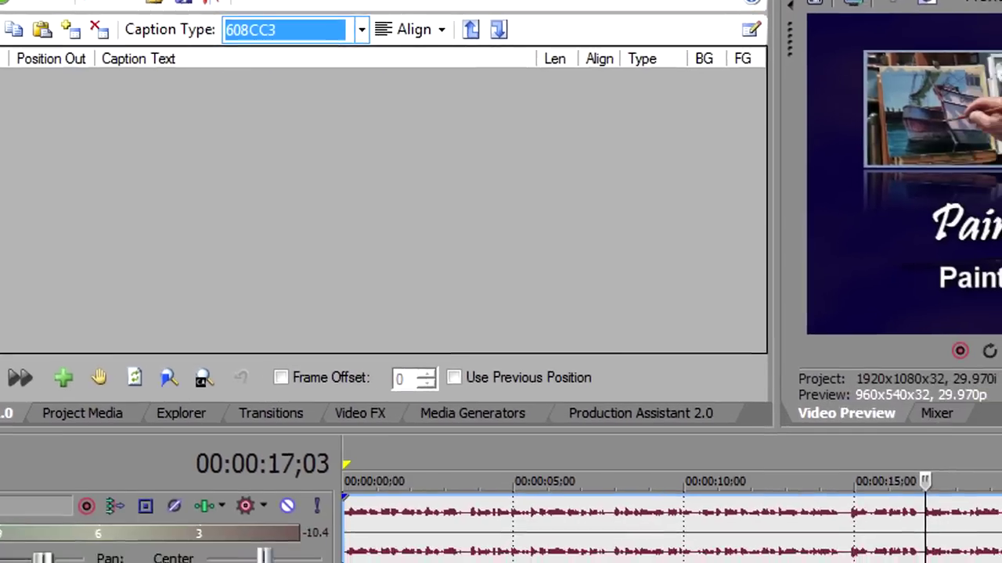
{"action": "left_click", "coordinate": [83, 118]}
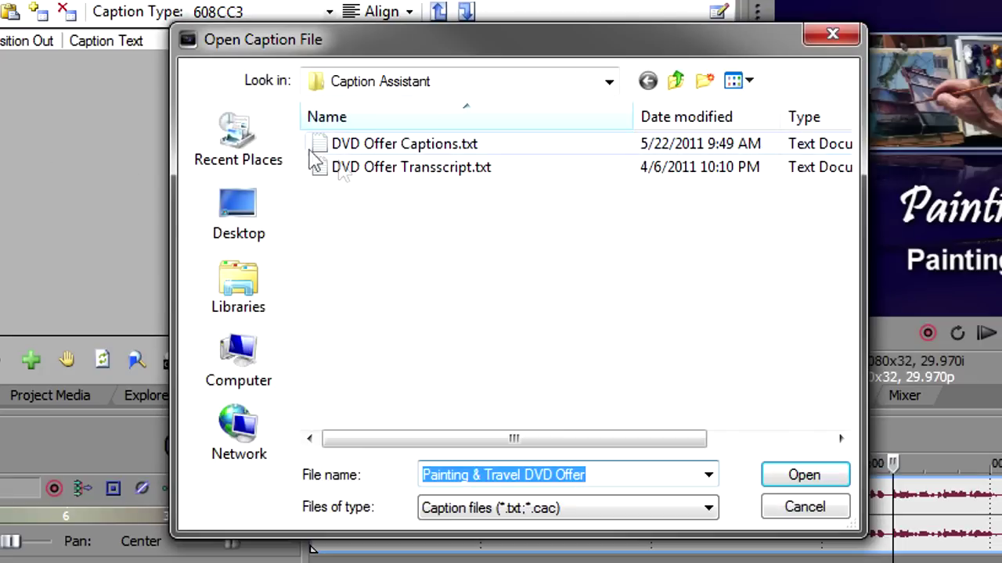
{"action": "double_click", "coordinate": [376, 169]}
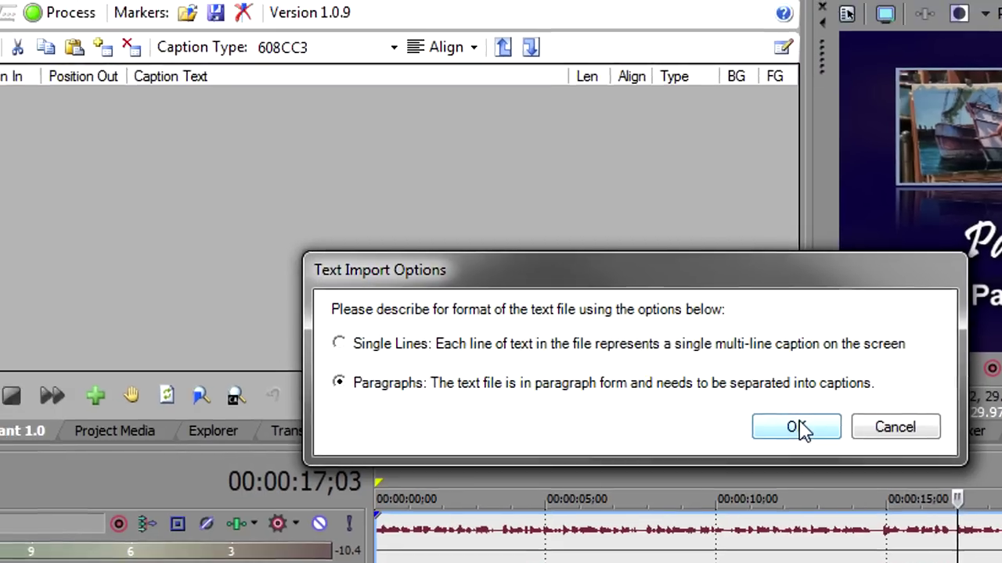
{"action": "left_click", "coordinate": [732, 393]}
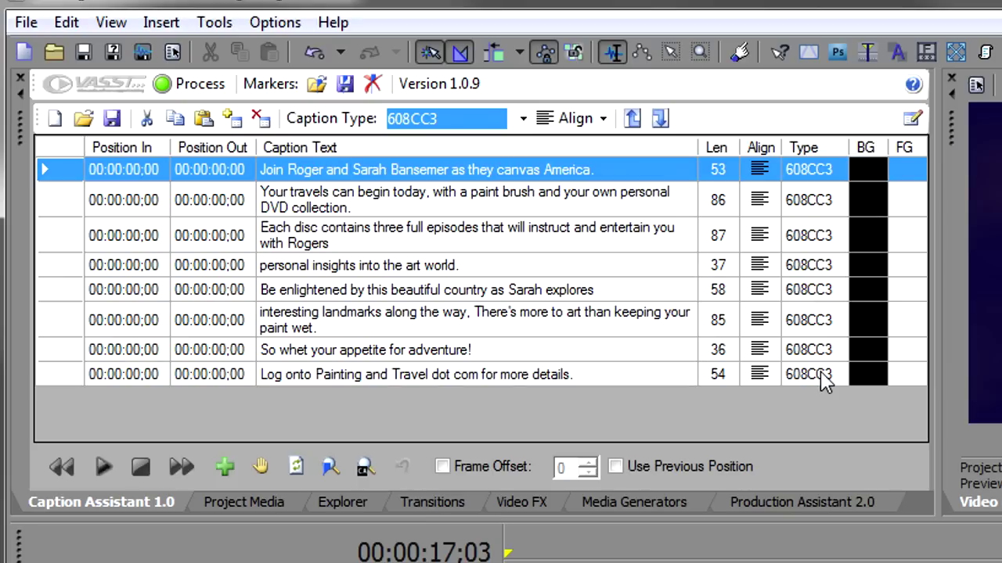
Step: Set the first three captions to caption type 608CC2
{"action": "left_click", "coordinate": [464, 233], "text": "shift"}
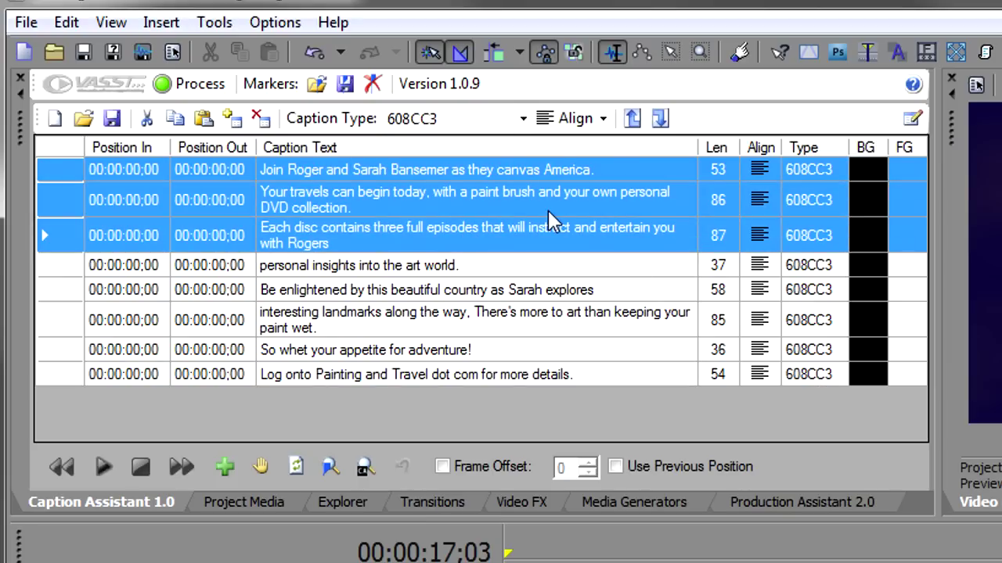
{"action": "left_click", "coordinate": [524, 121]}
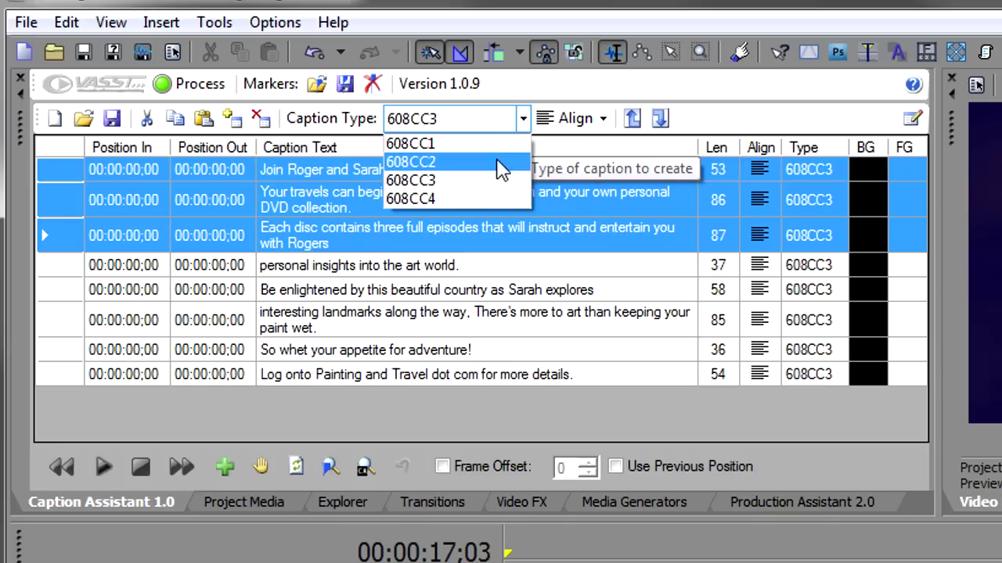
{"action": "left_click", "coordinate": [501, 162]}
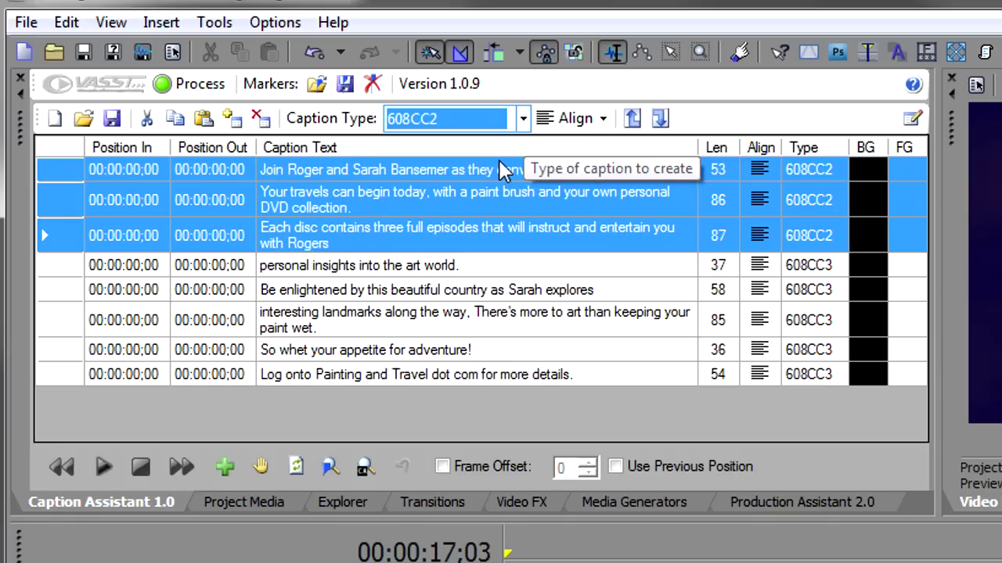
Step: Set all eight captions to caption type 608CC1
{"action": "left_click", "coordinate": [64, 156]}
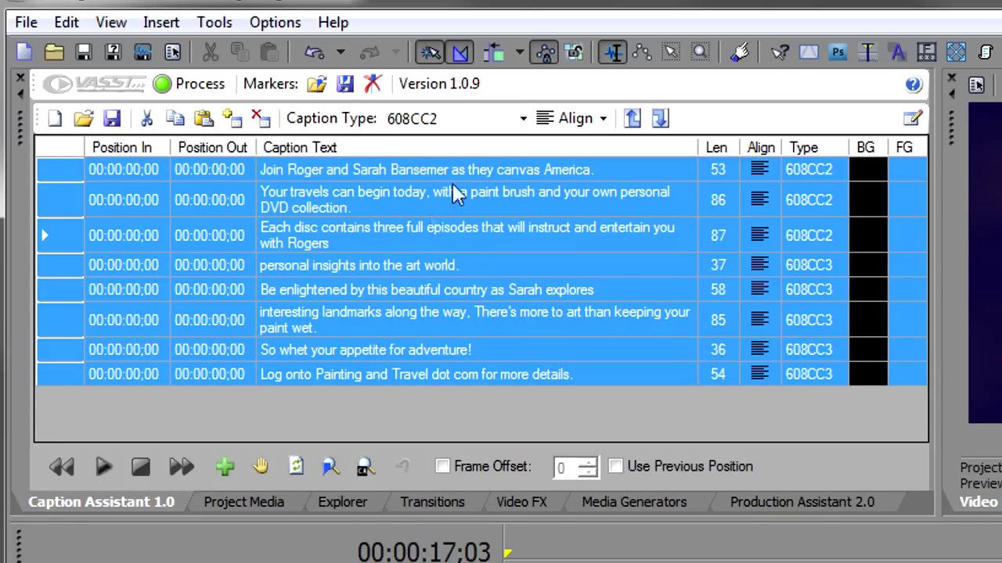
{"action": "left_click", "coordinate": [522, 118]}
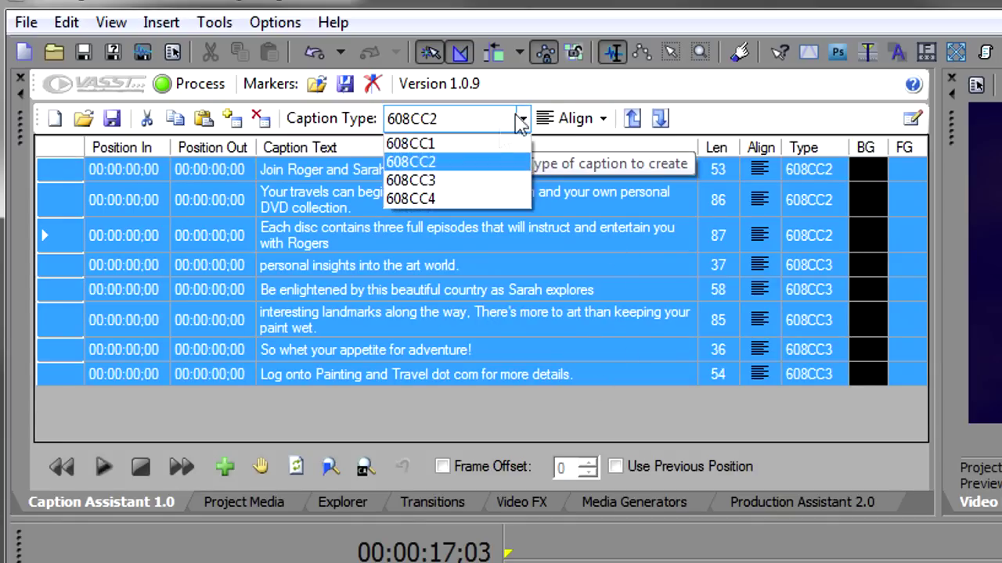
{"action": "left_click", "coordinate": [484, 147]}
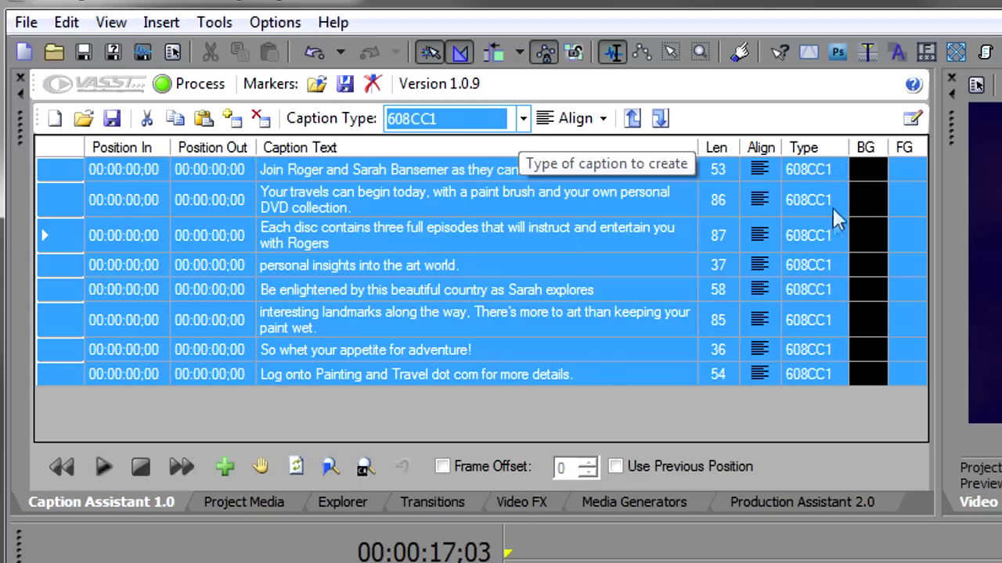
{"action": "left_click", "coordinate": [477, 171]}
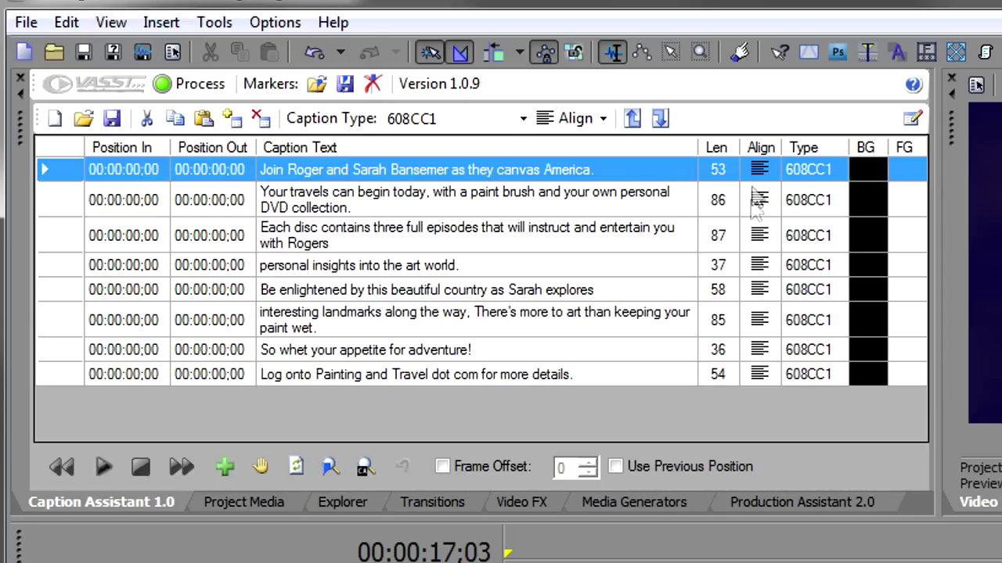
{"action": "left_click", "coordinate": [565, 119]}
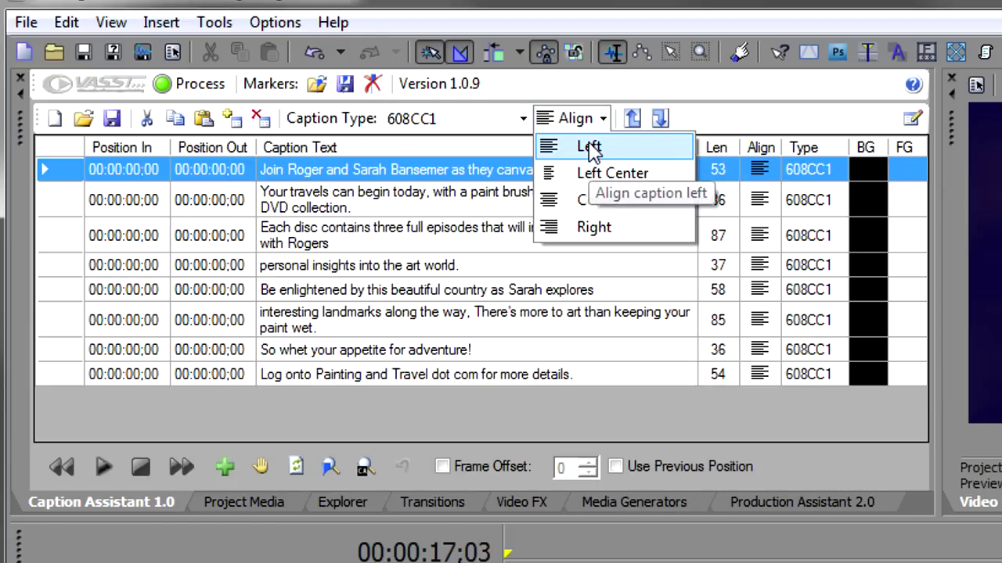
{"action": "left_click", "coordinate": [575, 119]}
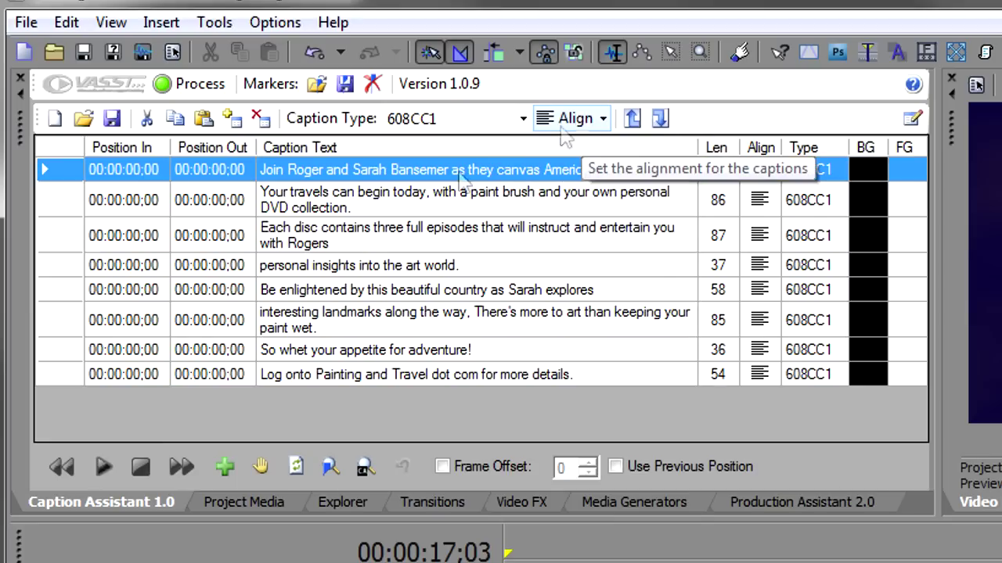
{"action": "left_click", "coordinate": [67, 150]}
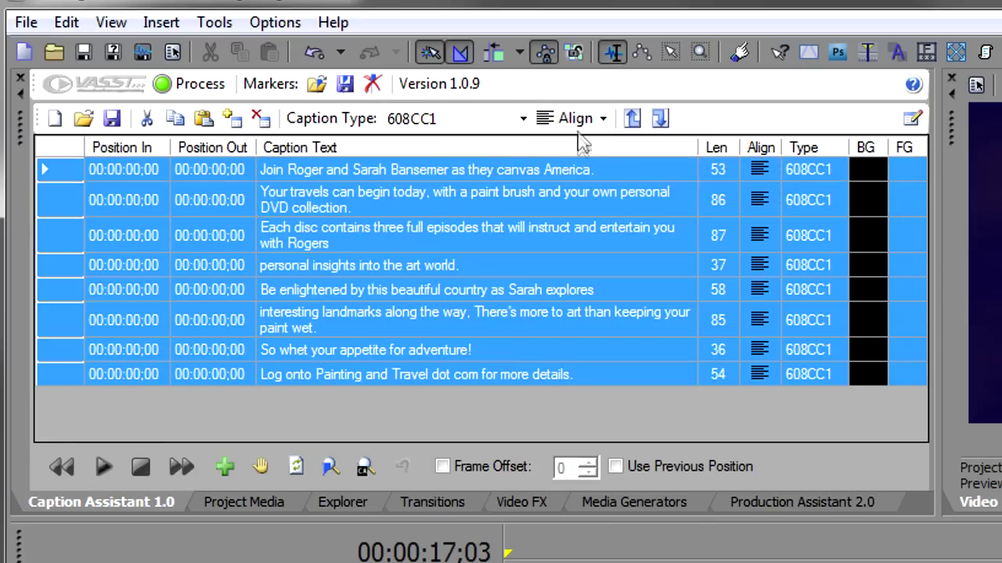
{"action": "left_click", "coordinate": [573, 122]}
{"action": "left_click", "coordinate": [576, 172]}
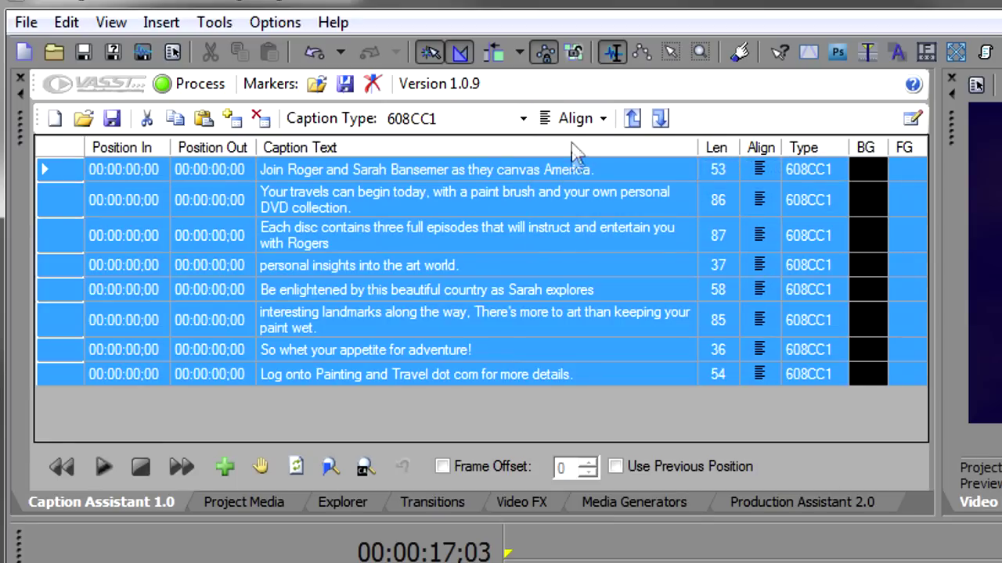
{"action": "left_click", "coordinate": [576, 121]}
{"action": "left_click", "coordinate": [590, 200]}
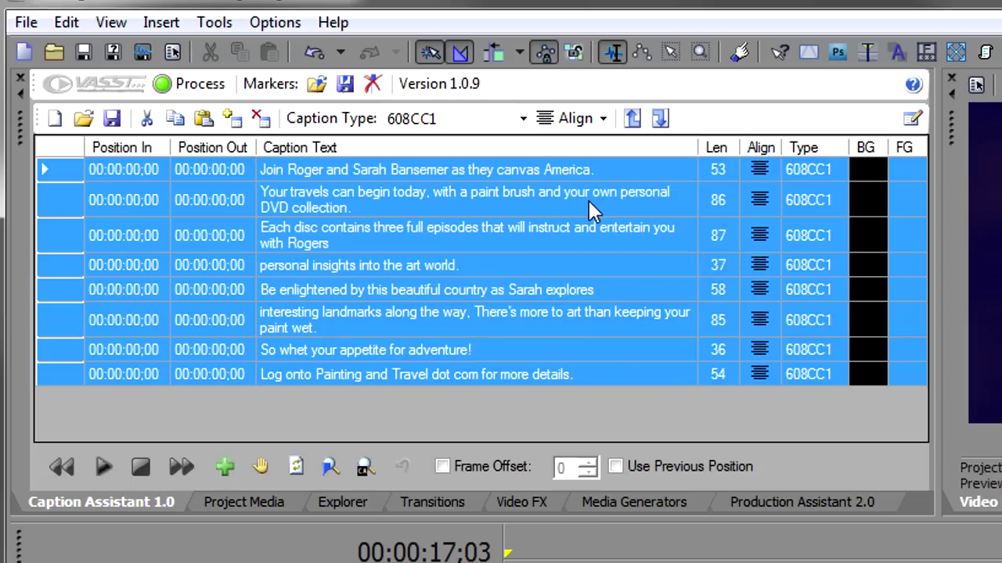
{"action": "left_click", "coordinate": [575, 118]}
{"action": "left_click", "coordinate": [576, 144]}
Step: Move the third caption's last two words down so the fourth starts 'with Rogers'
{"action": "left_click", "coordinate": [400, 173]}
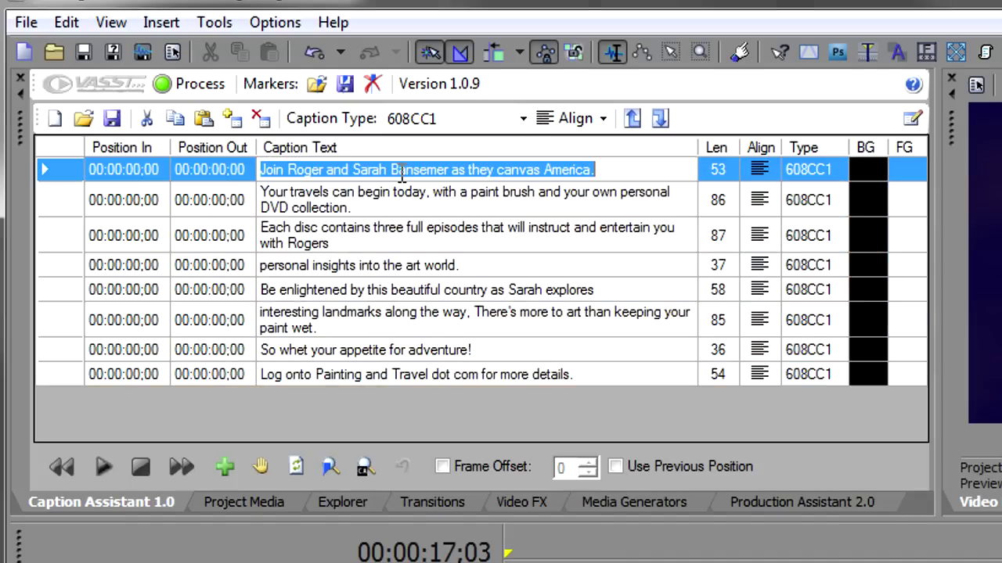
{"action": "left_click", "coordinate": [244, 176]}
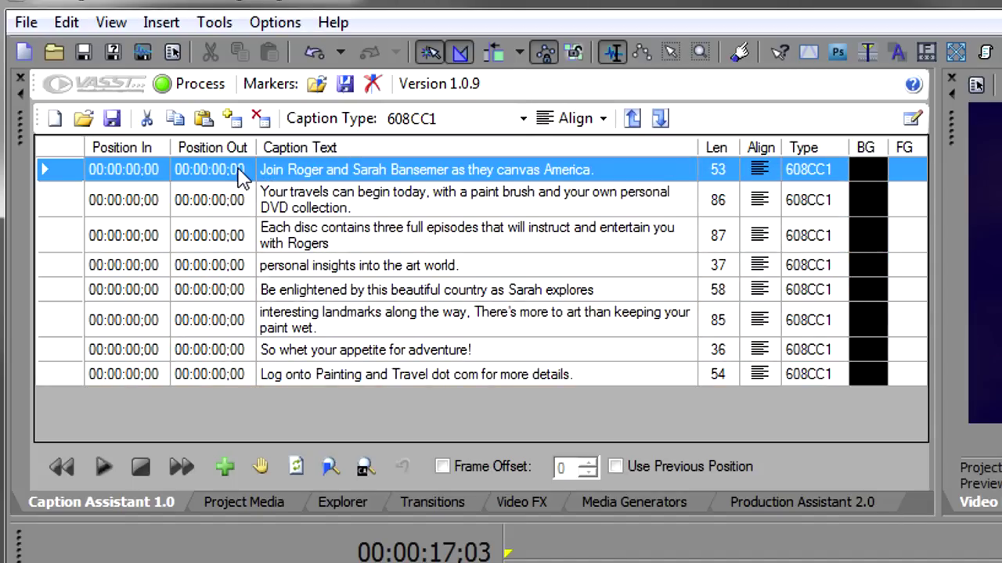
{"action": "left_click", "coordinate": [401, 246]}
{"action": "left_click", "coordinate": [660, 118]}
{"action": "left_click", "coordinate": [660, 118]}
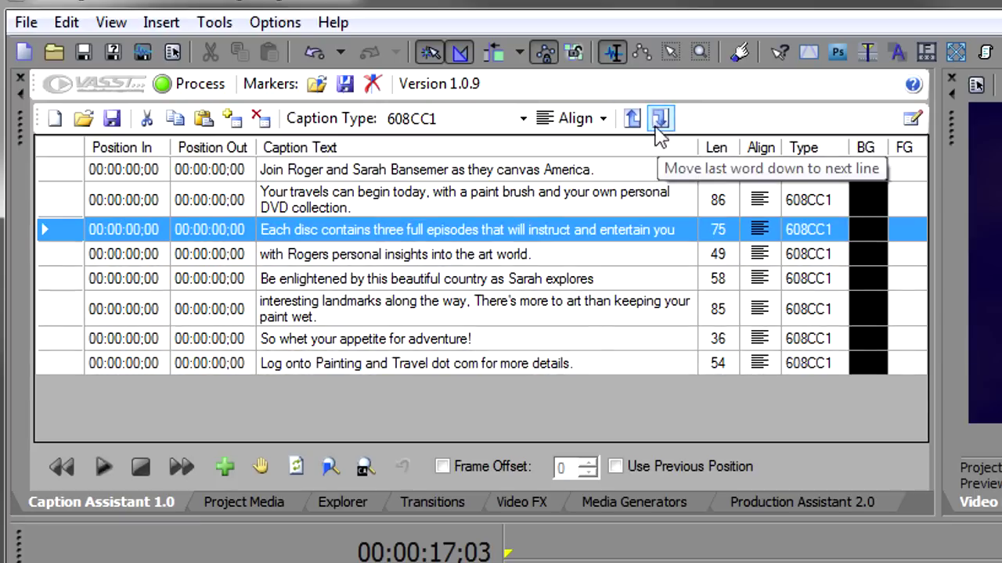
{"action": "left_click", "coordinate": [361, 178]}
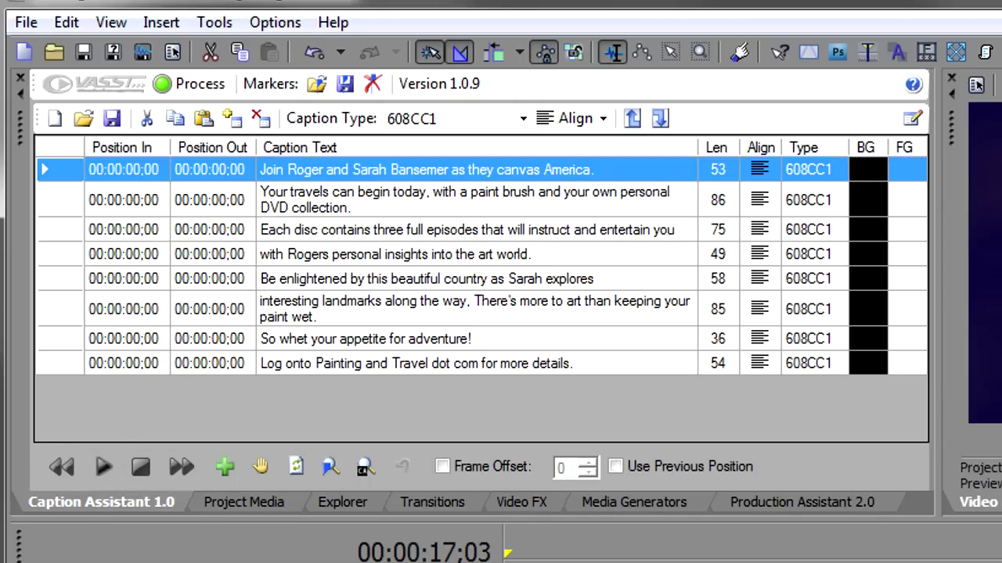
Step: Play from the project start and mark start times for the first four captions, from 00:00:00;14
{"action": "key", "text": "ctrl+Home"}
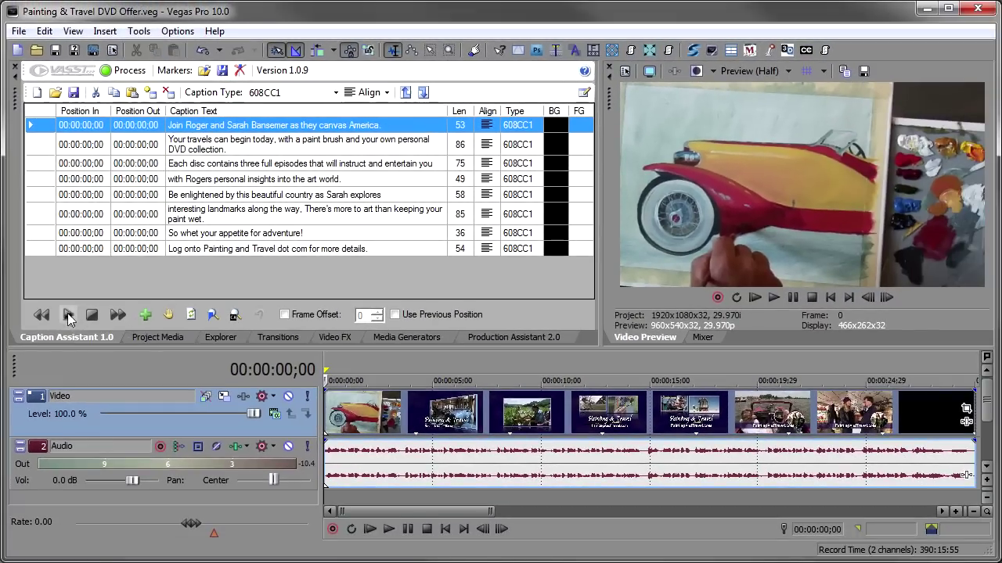
{"action": "left_click", "coordinate": [68, 316]}
{"action": "left_click", "coordinate": [146, 315]}
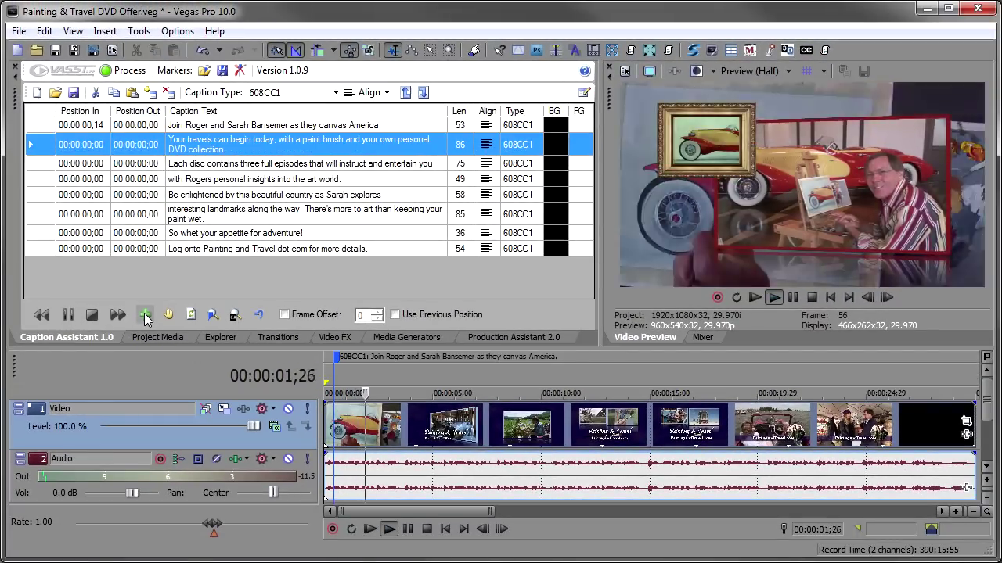
{"action": "left_click", "coordinate": [145, 315]}
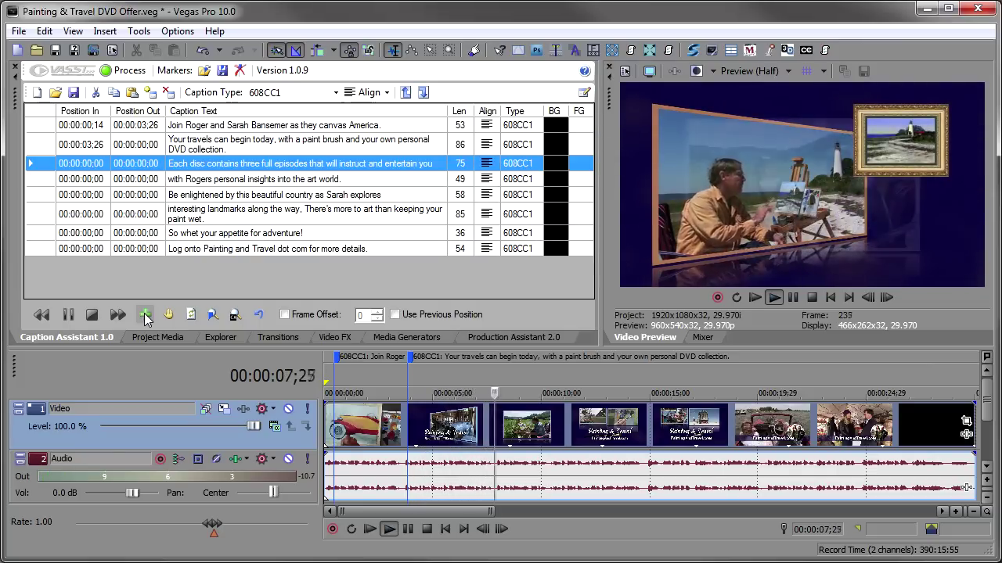
{"action": "left_click", "coordinate": [146, 315]}
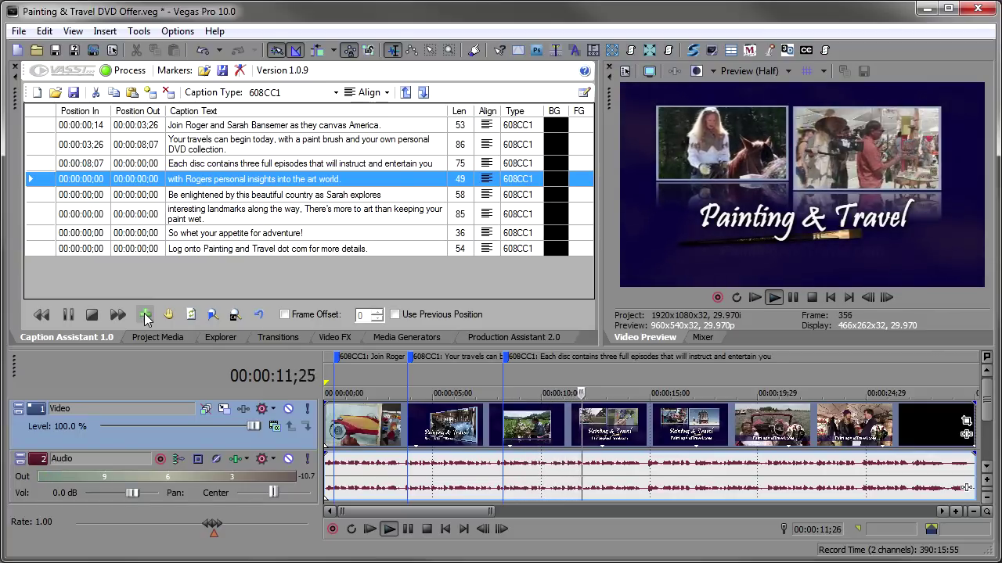
{"action": "left_click", "coordinate": [146, 316]}
{"action": "left_click", "coordinate": [92, 315]}
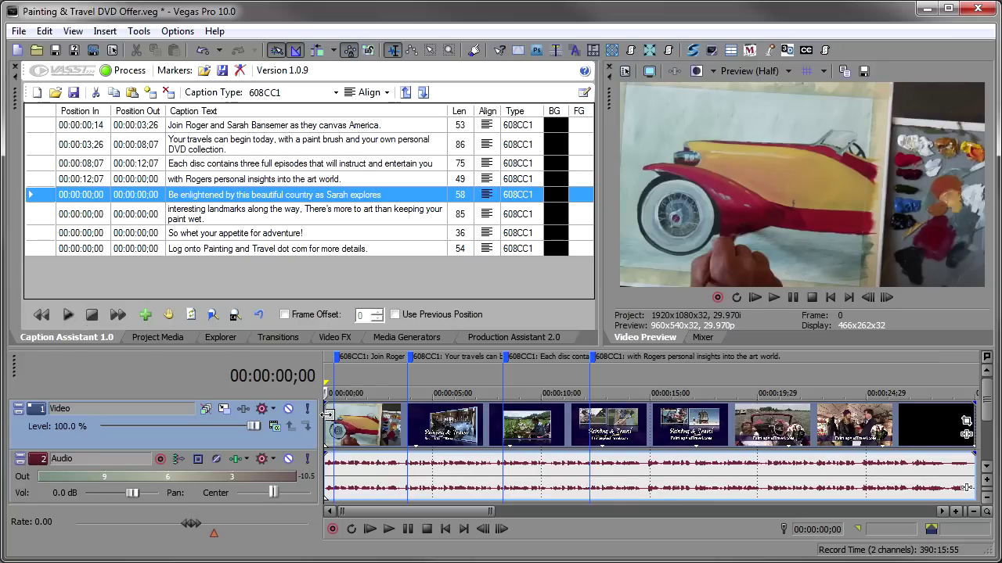
Step: Move the Join Roger marker to about 00:00:00;03 and resync the caption list with the timeline markers
{"action": "scroll", "coordinate": [327, 415], "scroll_direction": "up", "scroll_amount": 5}
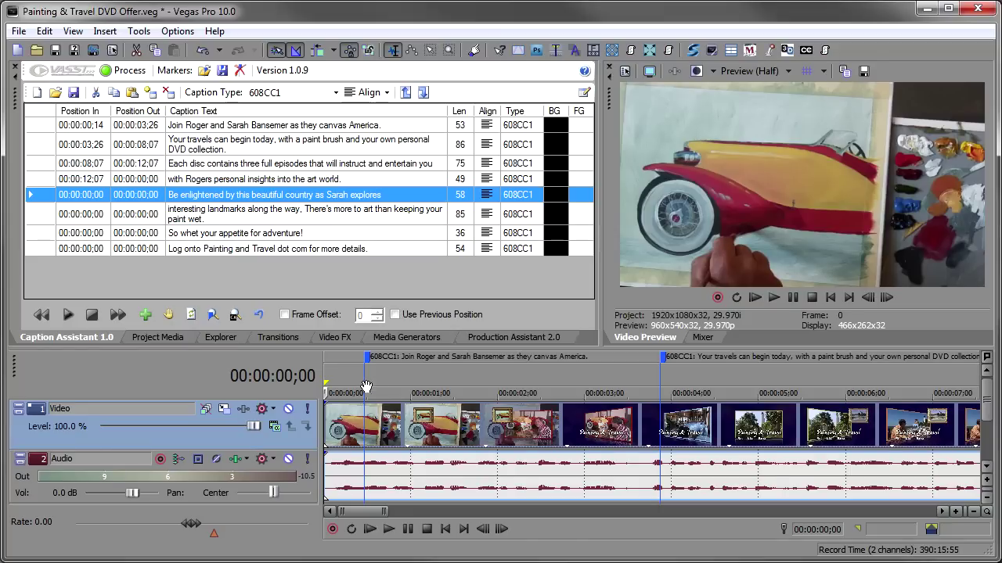
{"action": "left_click_drag", "start_coordinate": [371, 362], "coordinate": [335, 364]}
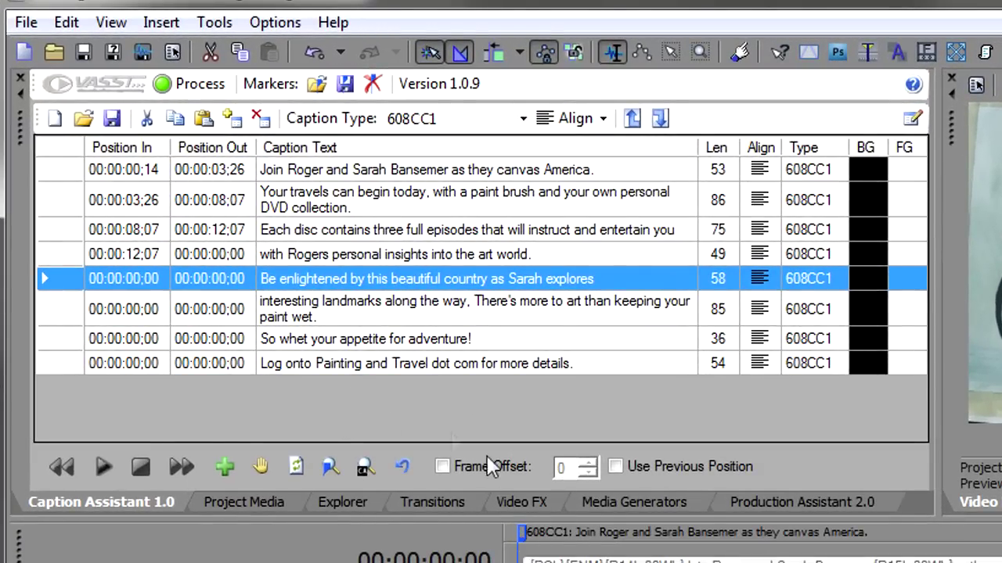
{"action": "left_click", "coordinate": [296, 467]}
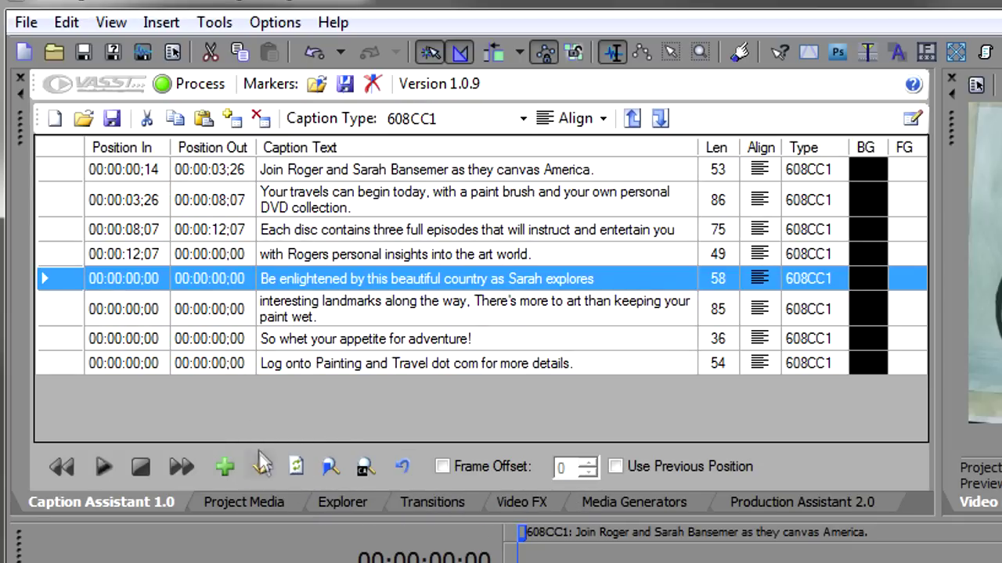
{"action": "left_click", "coordinate": [291, 464]}
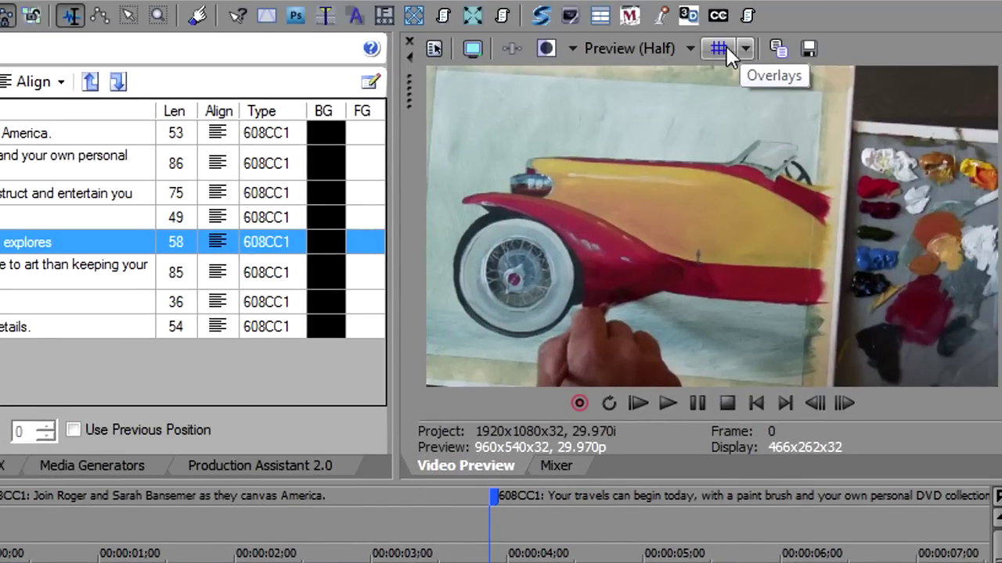
Step: Enable the Closed Captioning CC1 (Primary) preview overlay and show the Join Roger caption over the video
{"action": "left_click", "coordinate": [726, 47]}
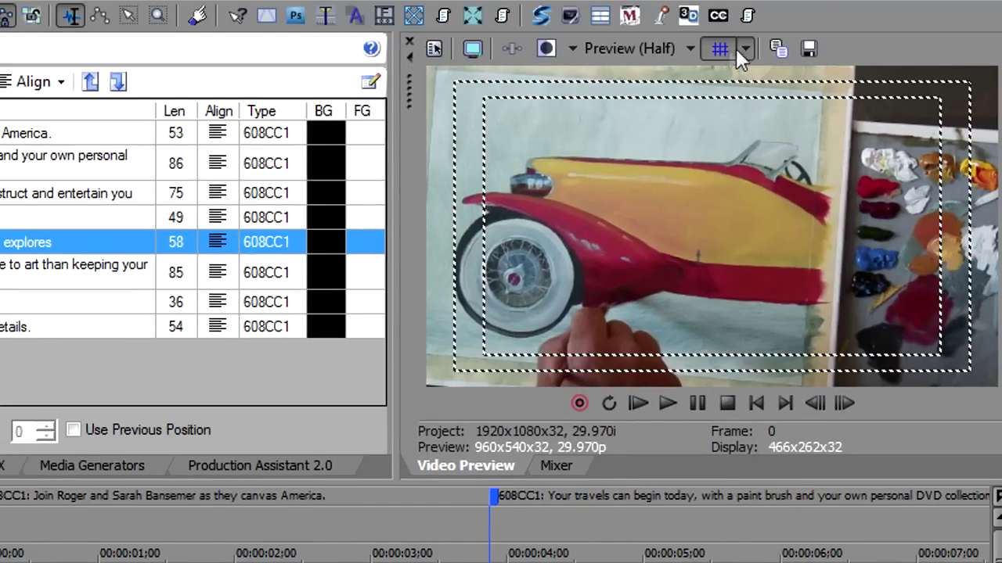
{"action": "left_click", "coordinate": [745, 48]}
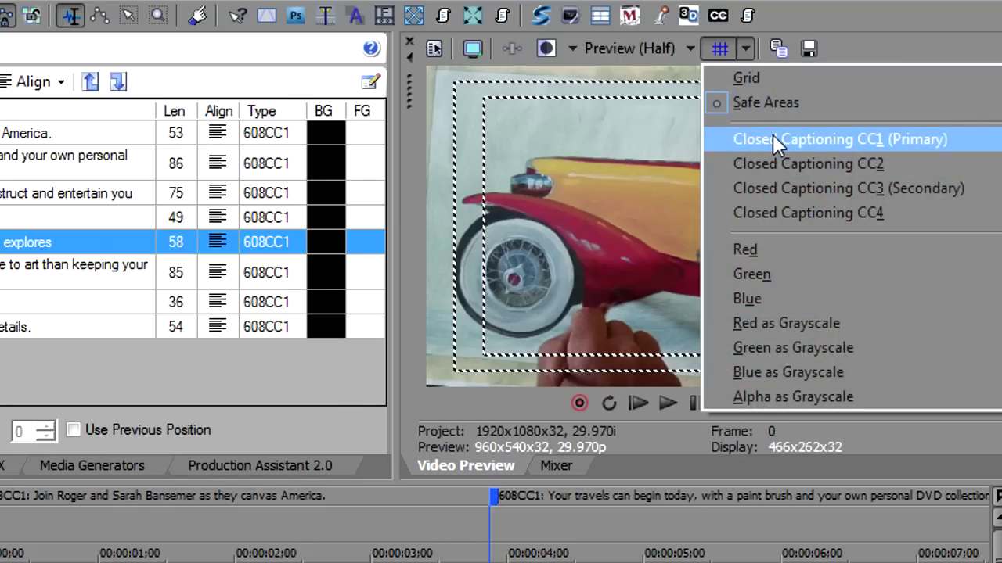
{"action": "left_click", "coordinate": [772, 138]}
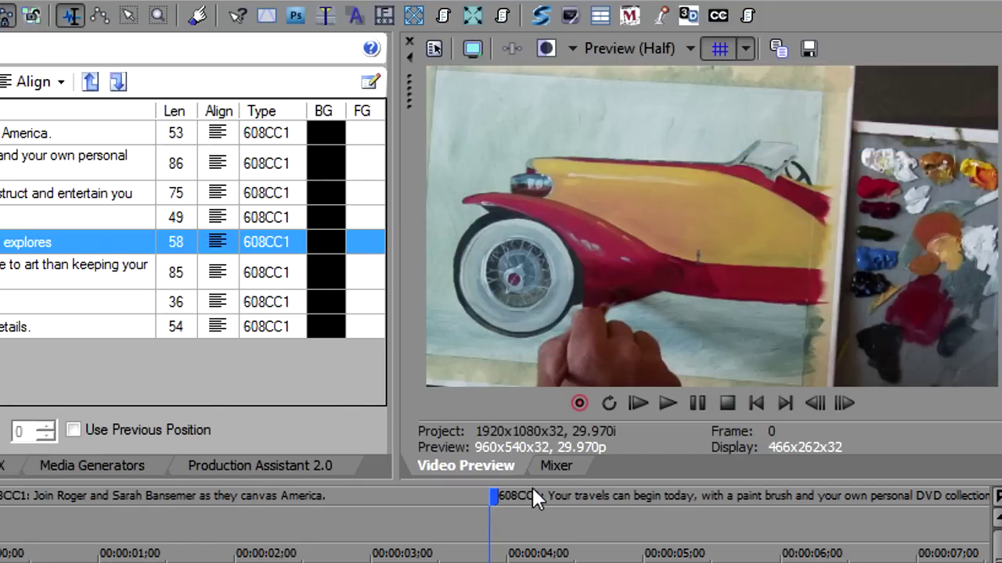
{"action": "left_click", "coordinate": [180, 536]}
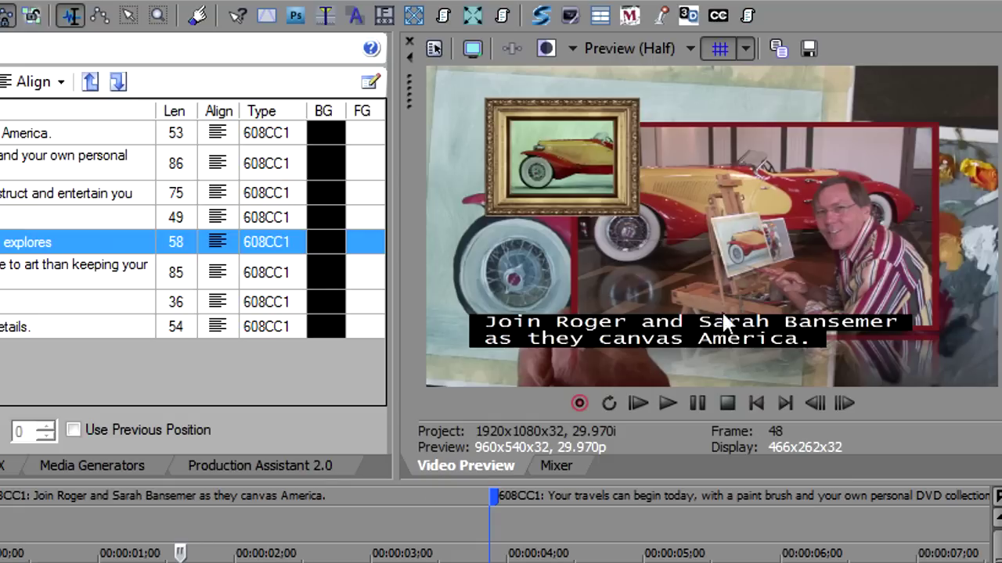
Step: Play back from the second caption to about 7 seconds to review the captions
{"action": "left_click", "coordinate": [389, 532]}
{"action": "key", "text": "space"}
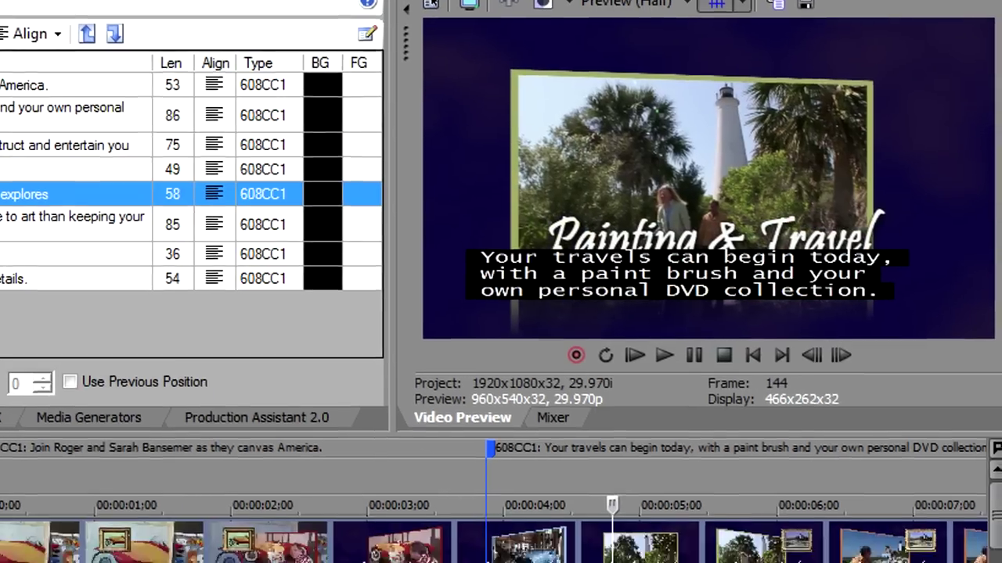
{"action": "scroll", "coordinate": [481, 496], "scroll_direction": "down", "scroll_amount": 3}
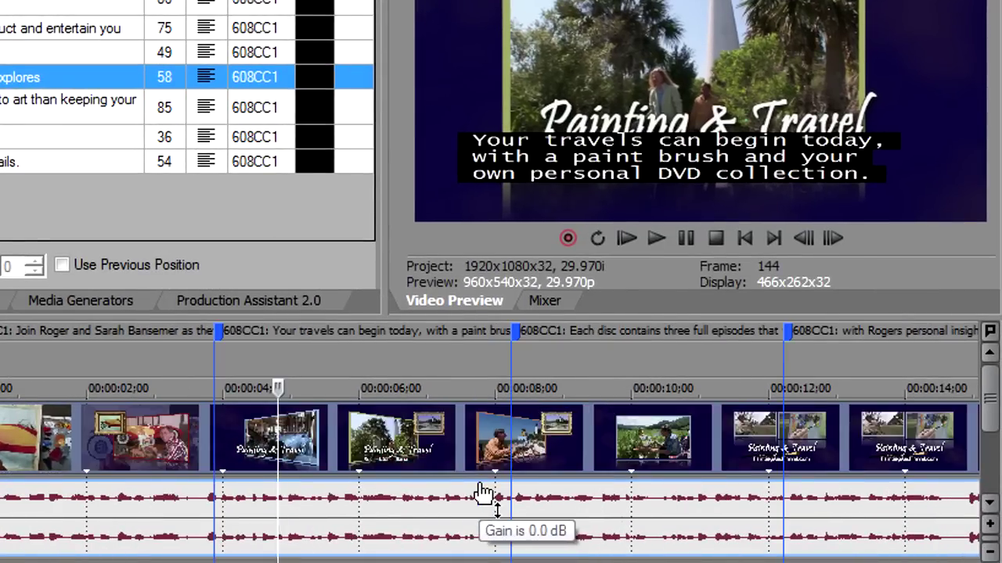
{"action": "left_click", "coordinate": [463, 510]}
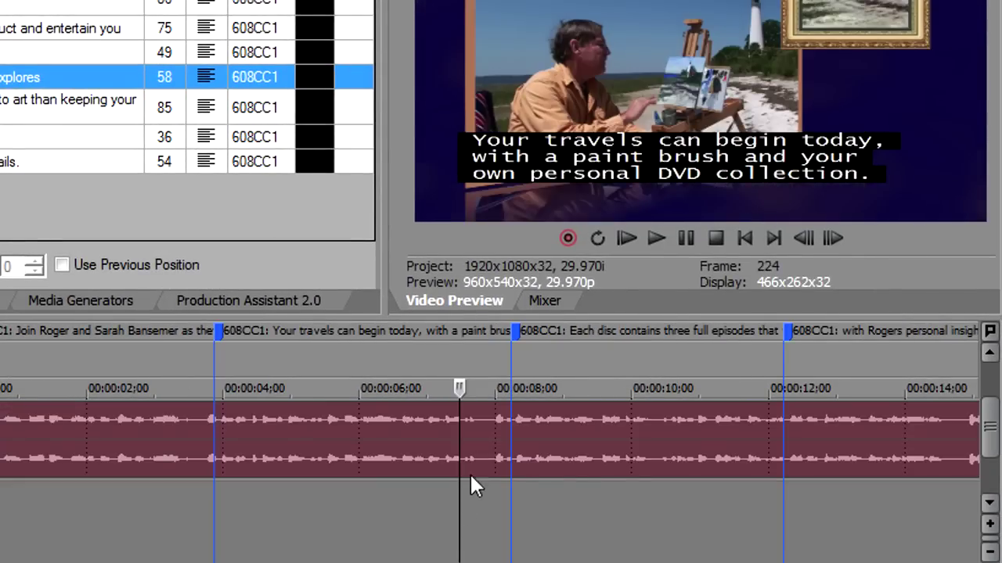
{"action": "left_click", "coordinate": [991, 389]}
{"action": "key", "text": "space"}
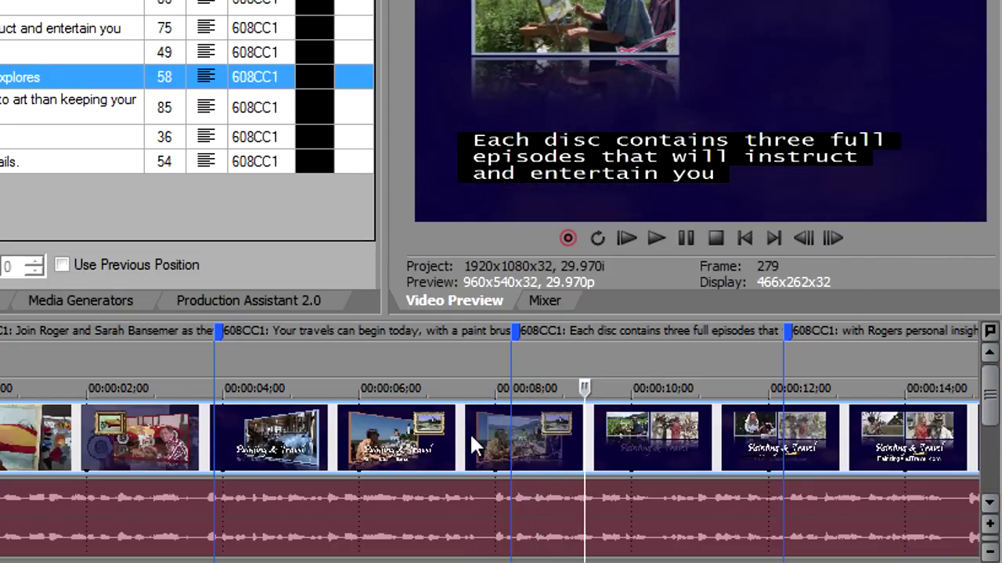
Step: Replay from just before 8 seconds and park the playhead on the Your travels caption
{"action": "left_click", "coordinate": [469, 432]}
{"action": "key", "text": "space"}
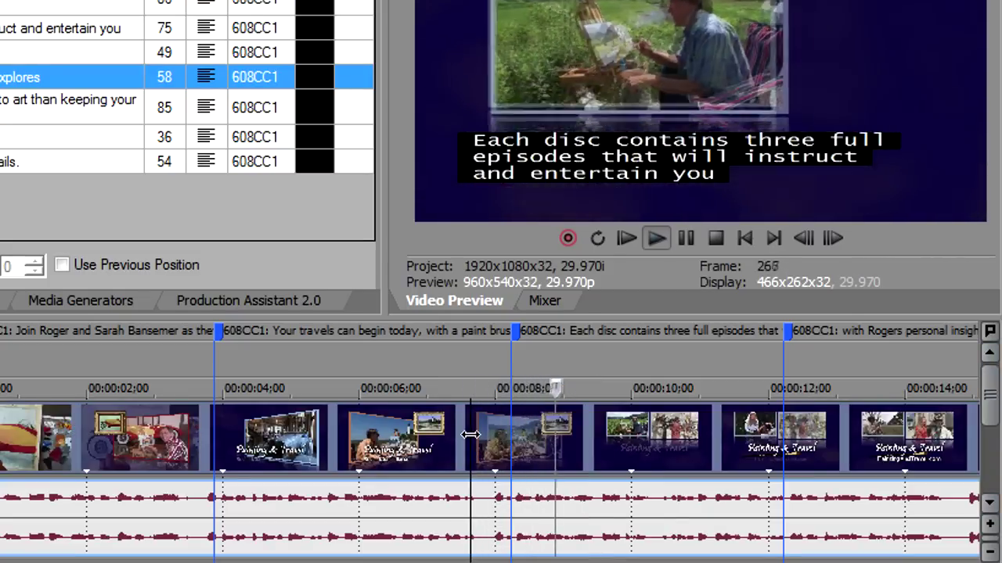
{"action": "key", "text": "Return"}
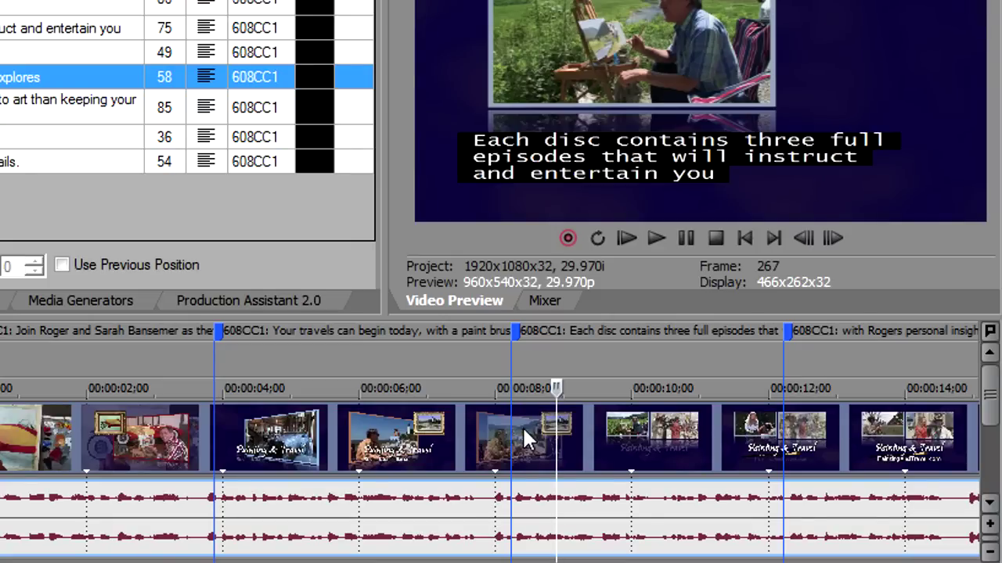
{"action": "left_click", "coordinate": [493, 518]}
{"action": "scroll", "coordinate": [493, 521], "scroll_direction": "down", "scroll_amount": 1}
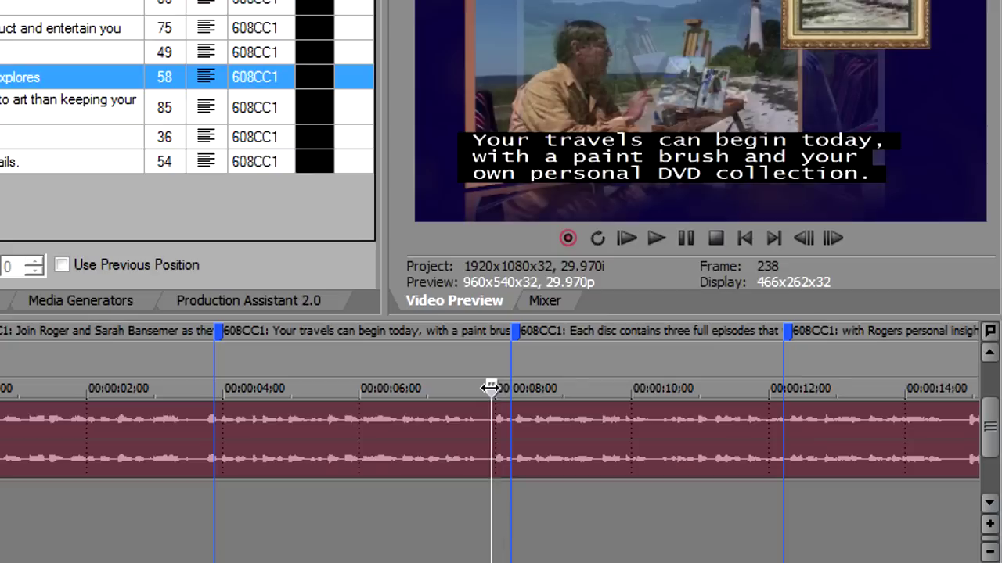
{"action": "left_click", "coordinate": [493, 453]}
{"action": "scroll", "coordinate": [493, 450], "scroll_direction": "up", "scroll_amount": 5}
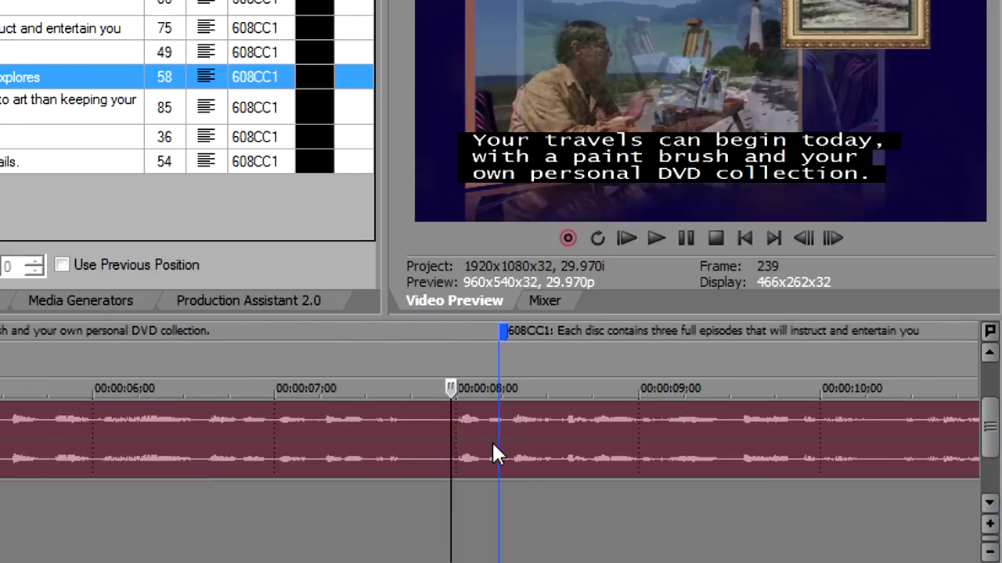
{"action": "left_click", "coordinate": [468, 448]}
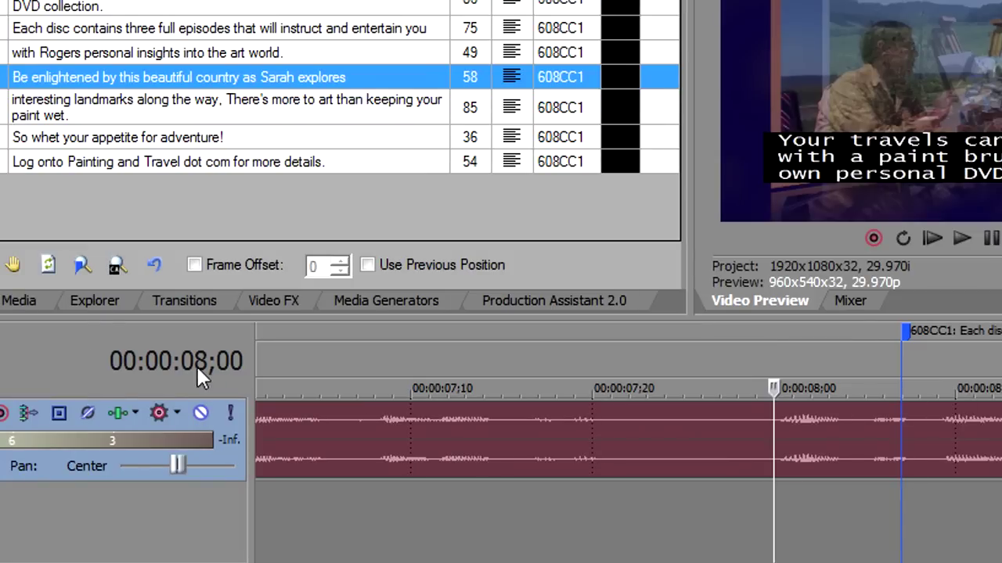
Step: Place the playhead at 00:00:08;07, where Each disc contains begins, then zoom out to all markers
{"action": "left_click", "coordinate": [900, 429]}
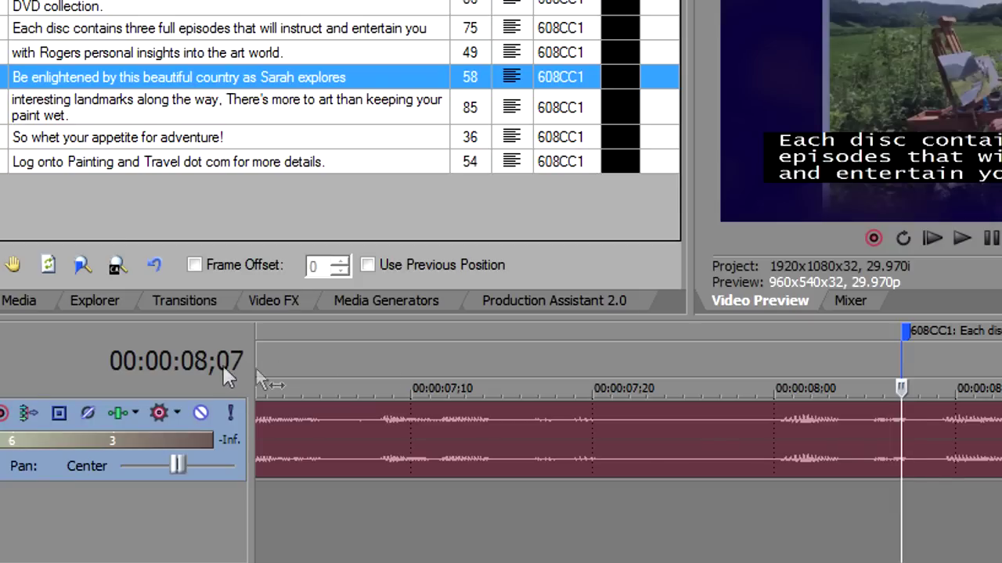
{"action": "scroll", "coordinate": [429, 435], "scroll_direction": "down", "scroll_amount": 5}
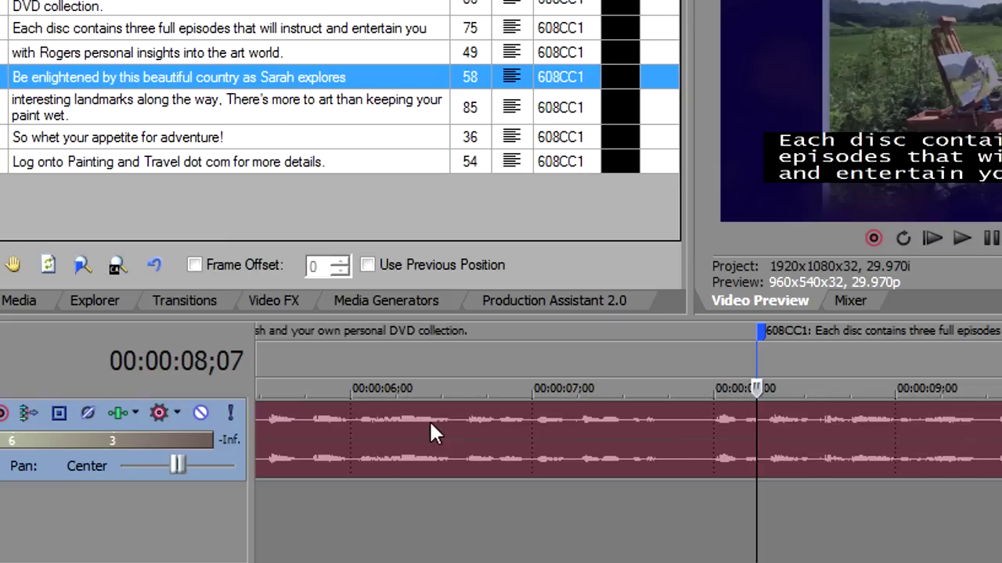
{"action": "scroll", "coordinate": [405, 419], "scroll_direction": "down", "scroll_amount": 5}
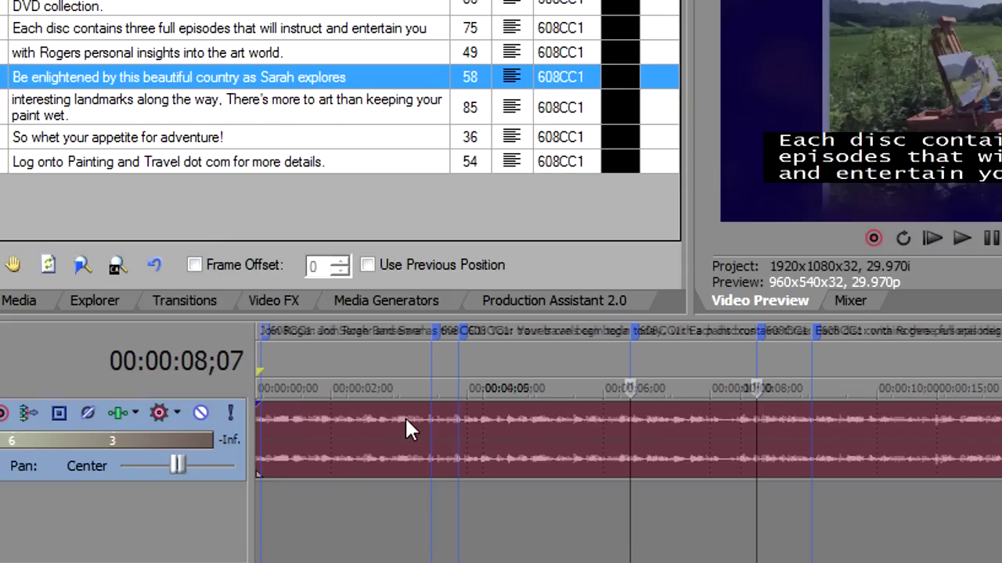
{"action": "scroll", "coordinate": [407, 425], "scroll_direction": "up", "scroll_amount": 2}
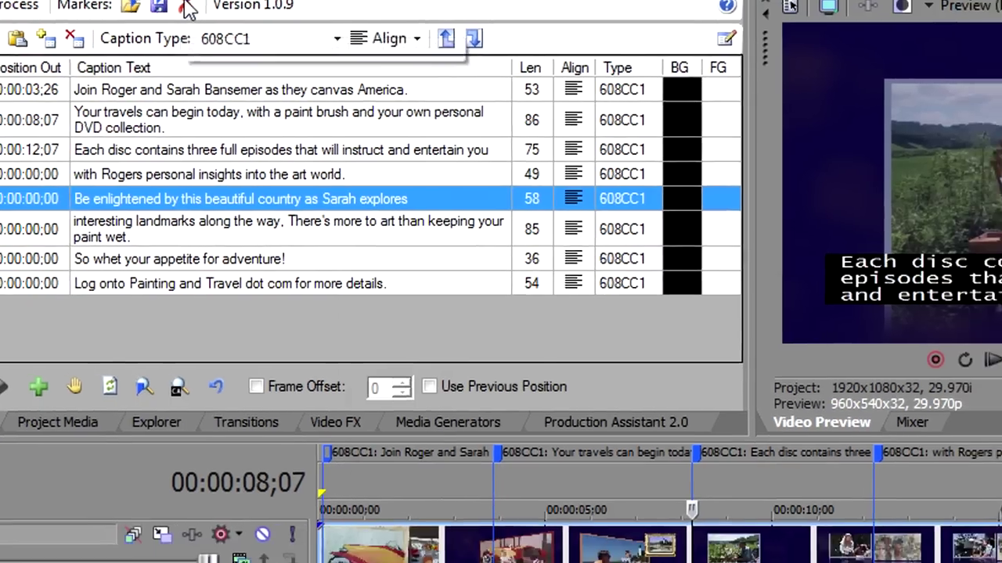
Step: Remove all caption markers from the timeline, confirming Yes in the Are You Sure? dialog
{"action": "left_click", "coordinate": [235, 50]}
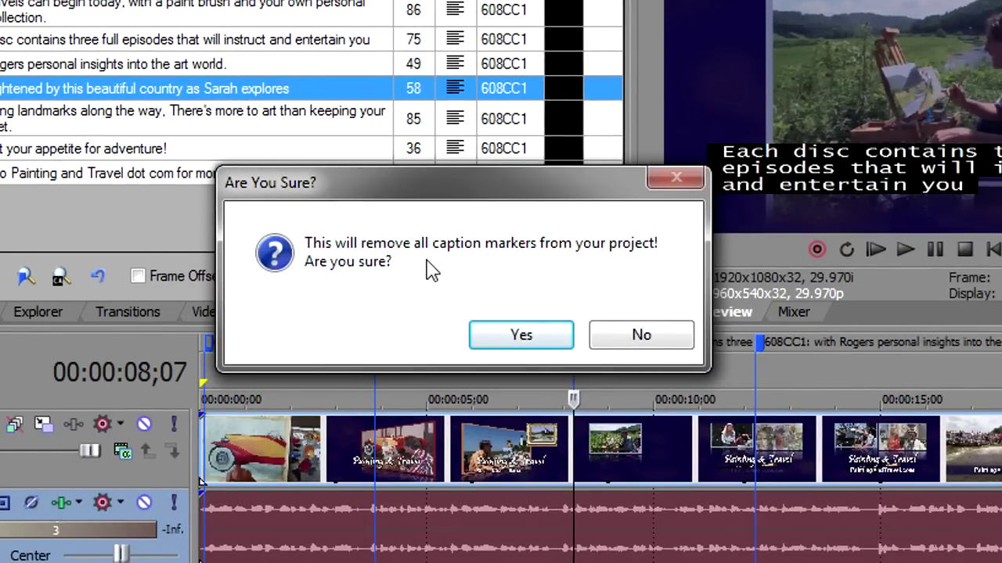
{"action": "left_click", "coordinate": [510, 336]}
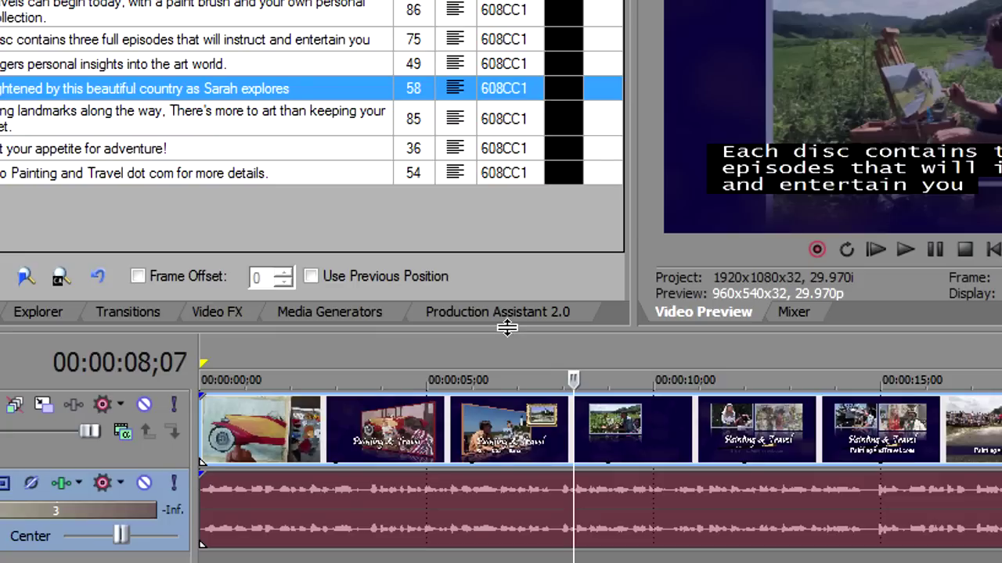
Step: Turn on Frame Offset at 7 and return the playhead to the project start
{"action": "left_click", "coordinate": [138, 276]}
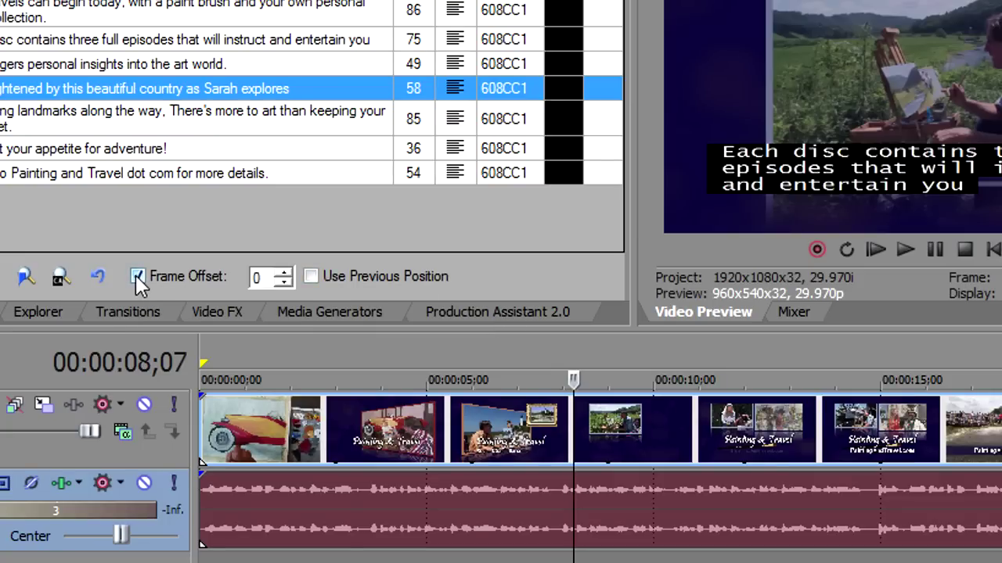
{"action": "left_click", "coordinate": [287, 272]}
{"action": "key", "text": "Home"}
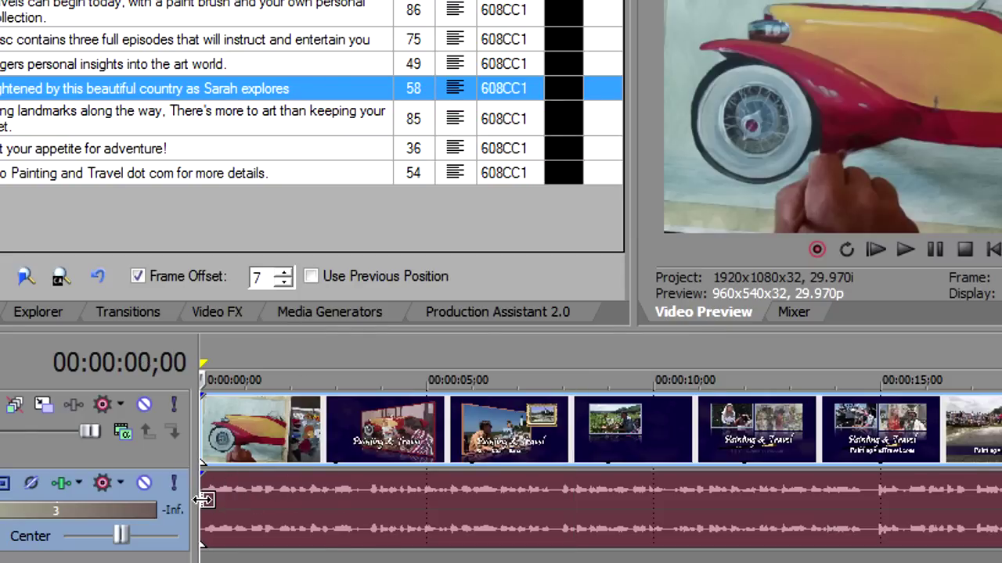
{"action": "scroll", "coordinate": [205, 498], "scroll_direction": "up", "scroll_amount": 5}
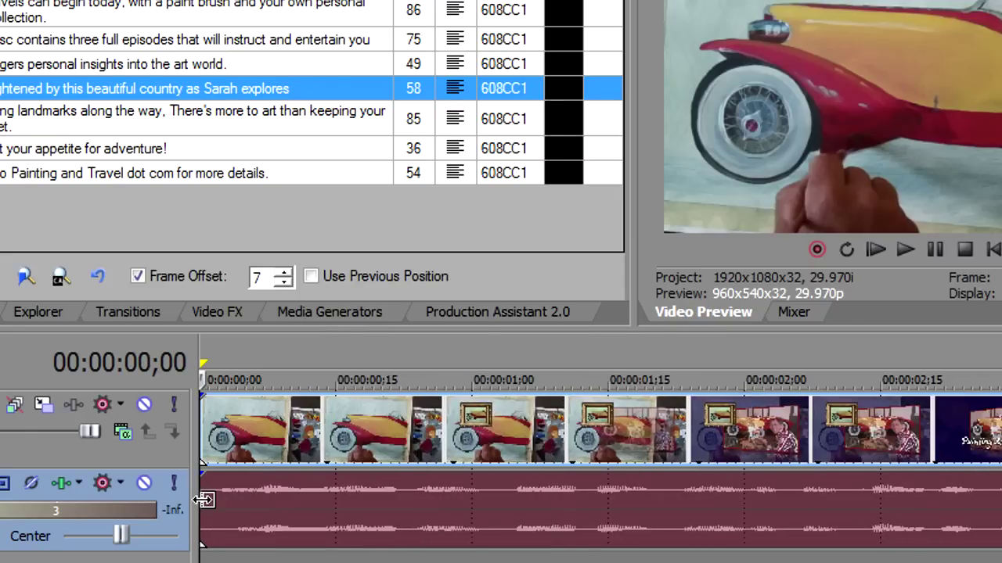
Step: Add the Join Roger caption back as a timeline marker at the video start
{"action": "left_click", "coordinate": [211, 414]}
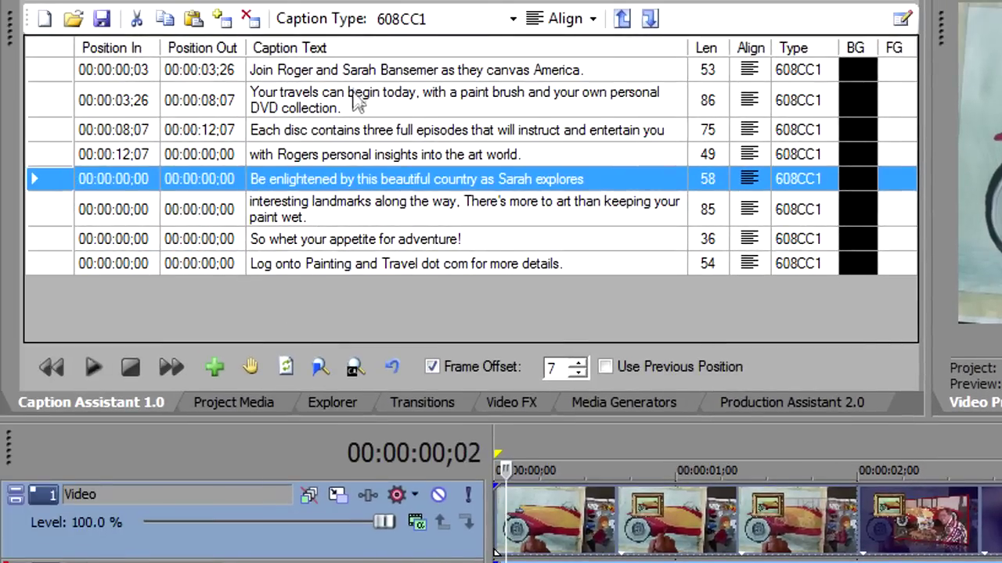
{"action": "left_click", "coordinate": [355, 75]}
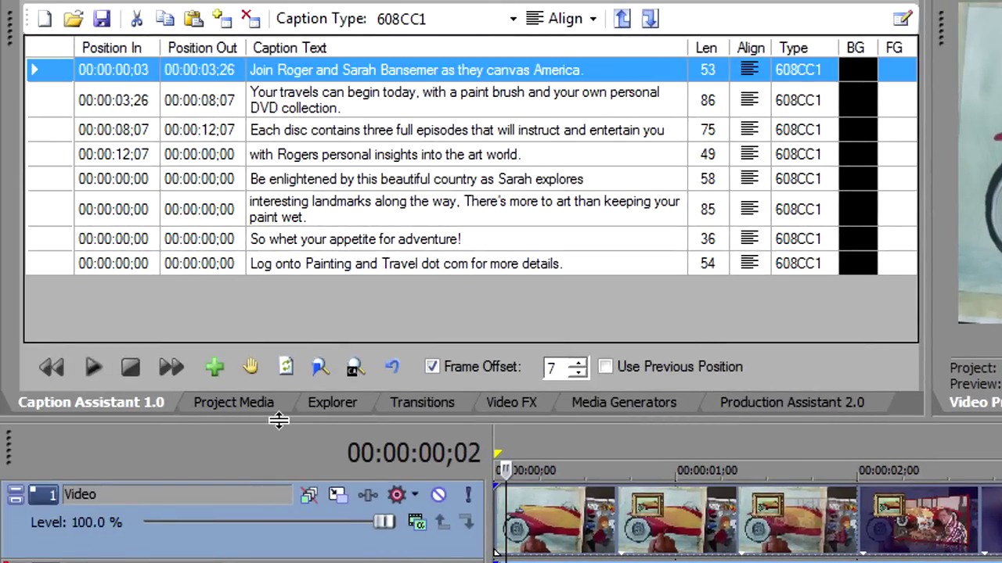
{"action": "left_click", "coordinate": [214, 365]}
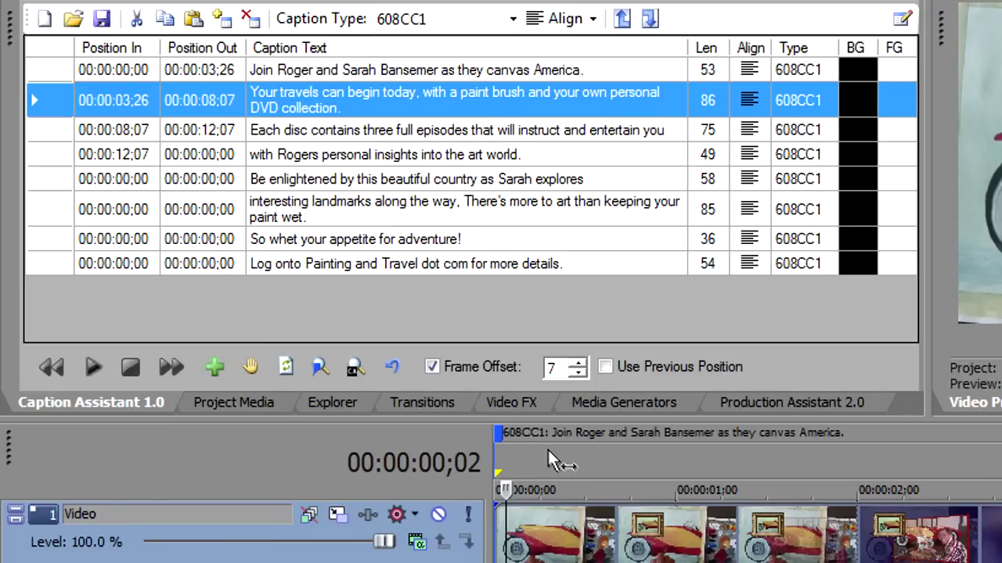
{"action": "left_click_drag", "start_coordinate": [497, 432], "coordinate": [509, 440]}
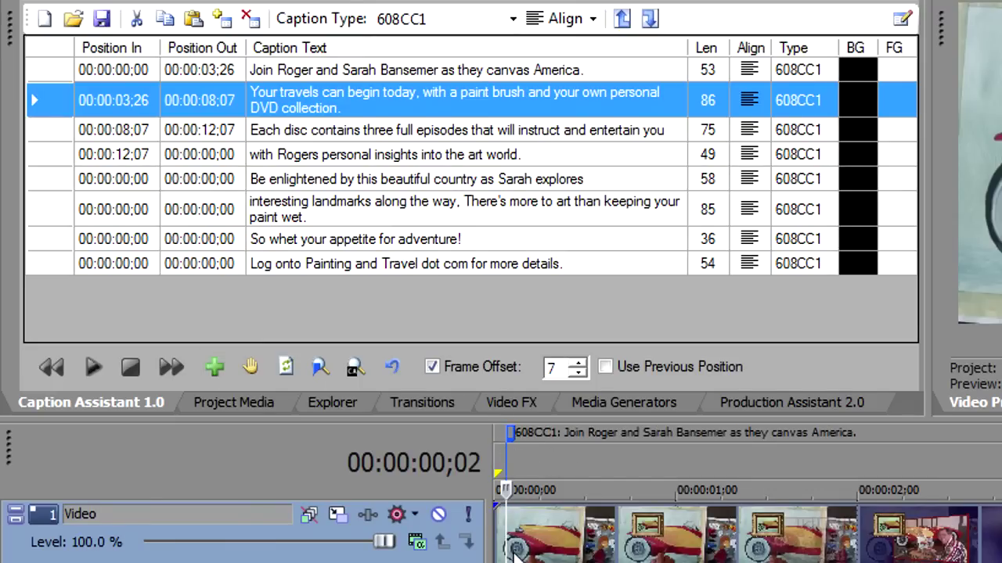
Step: Play from the start, capturing a start time for each caption from 00:00:03;23, then stop
{"action": "scroll", "coordinate": [512, 552], "scroll_direction": "down", "scroll_amount": 5}
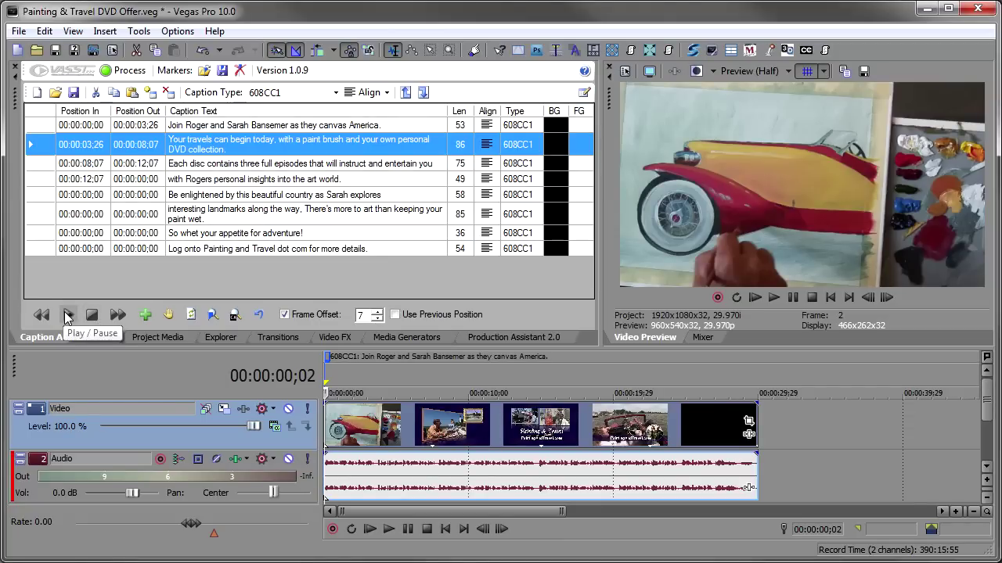
{"action": "left_click", "coordinate": [68, 314]}
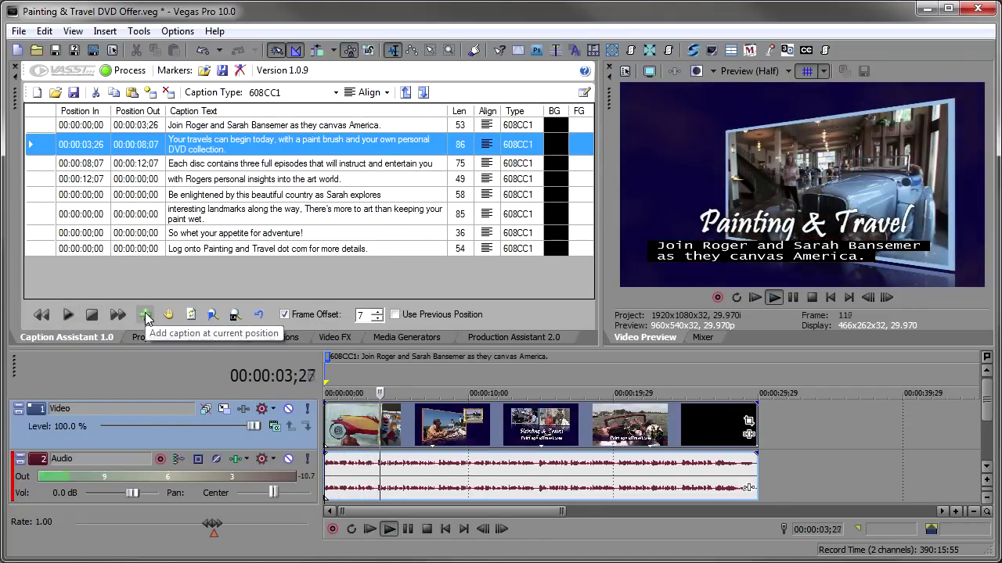
{"action": "left_click", "coordinate": [145, 315]}
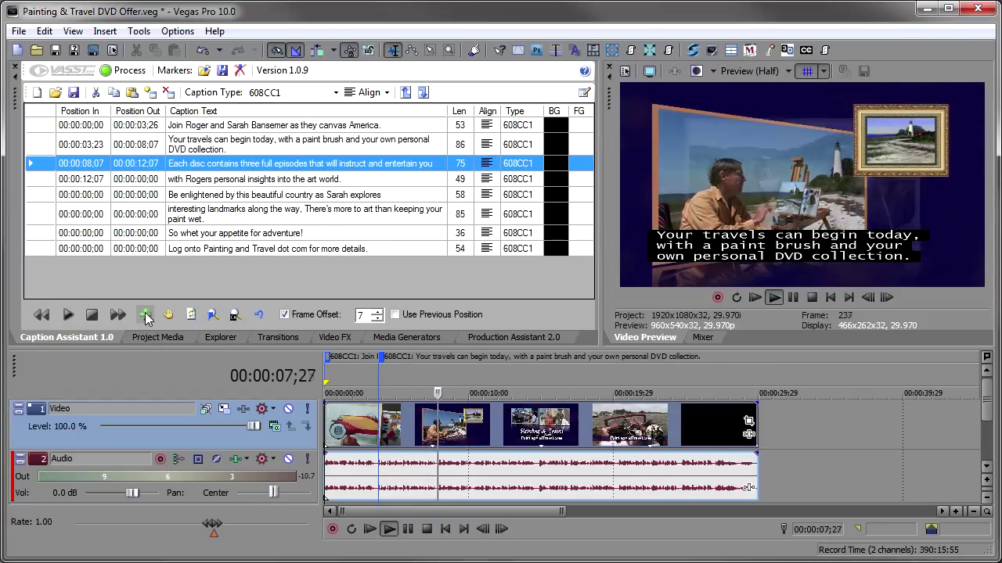
{"action": "left_click", "coordinate": [146, 315]}
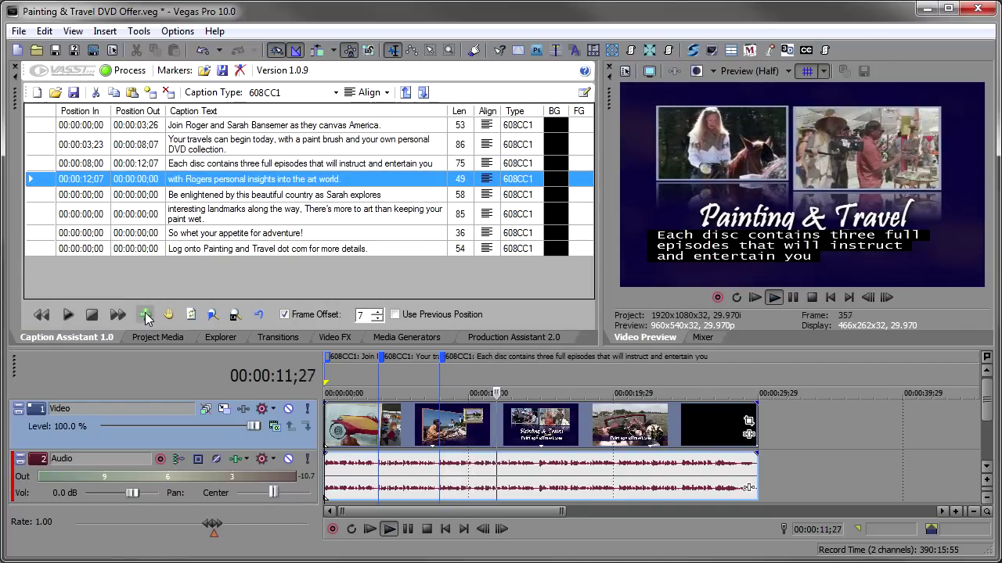
{"action": "left_click", "coordinate": [146, 315]}
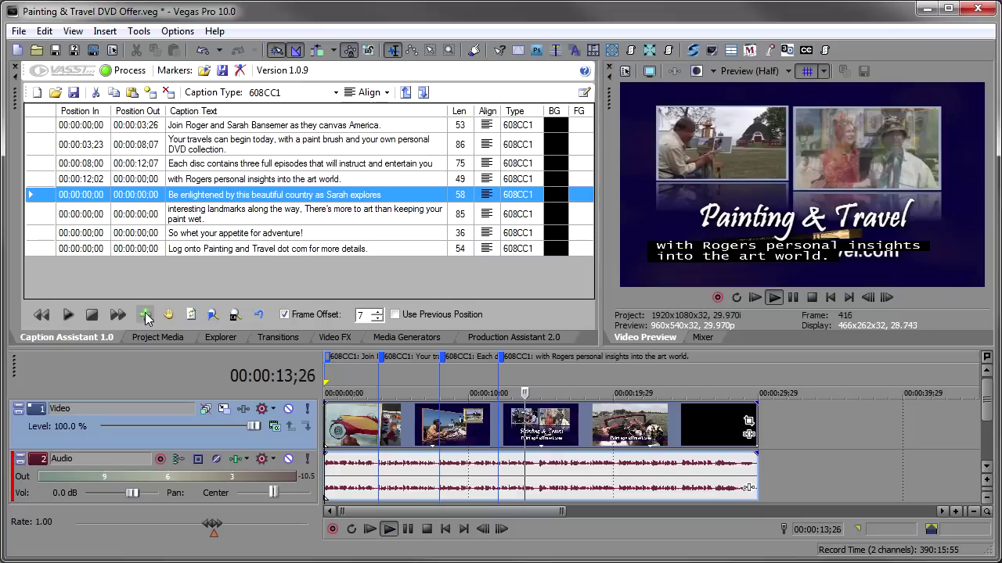
{"action": "left_click", "coordinate": [145, 315]}
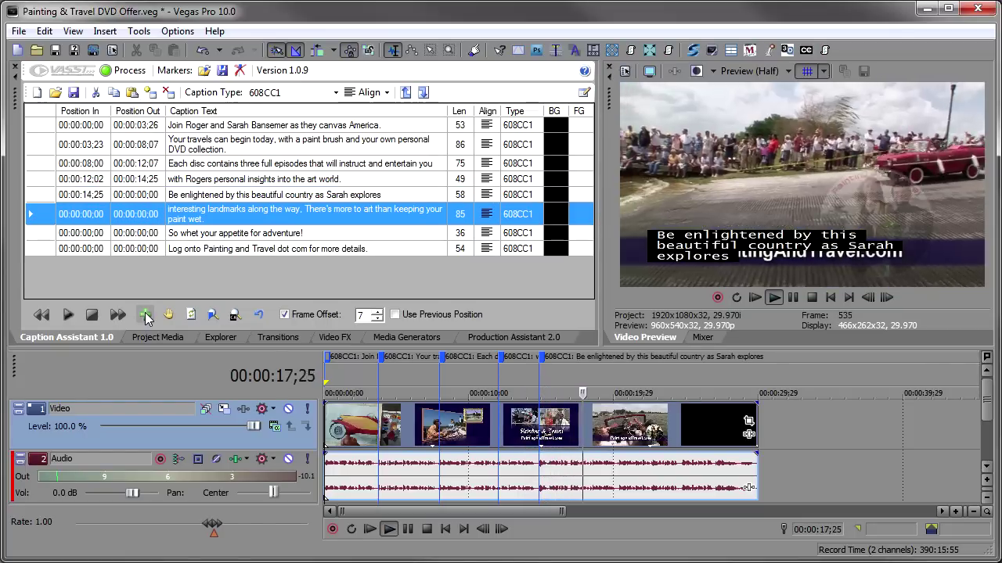
{"action": "left_click", "coordinate": [145, 315]}
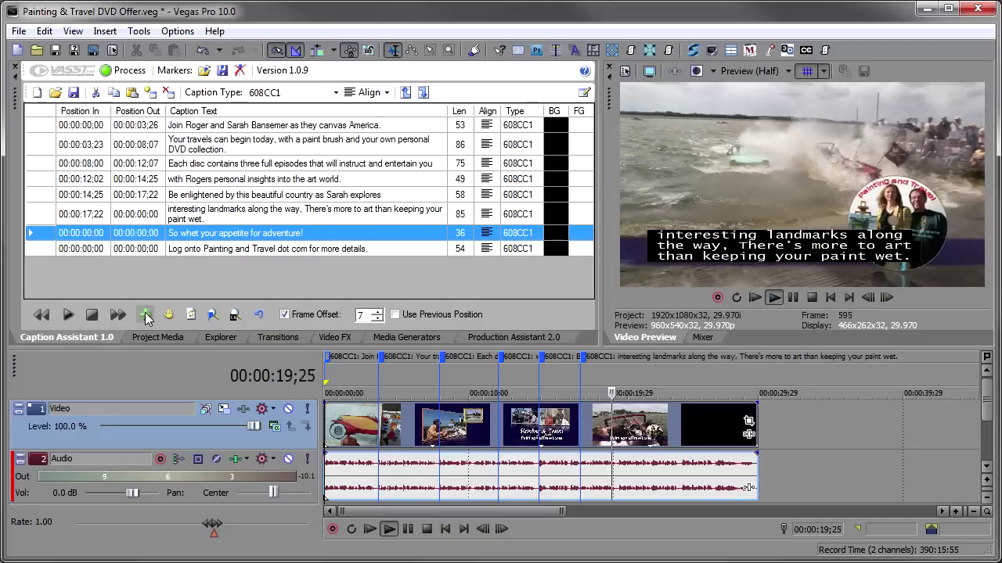
{"action": "left_click", "coordinate": [145, 315]}
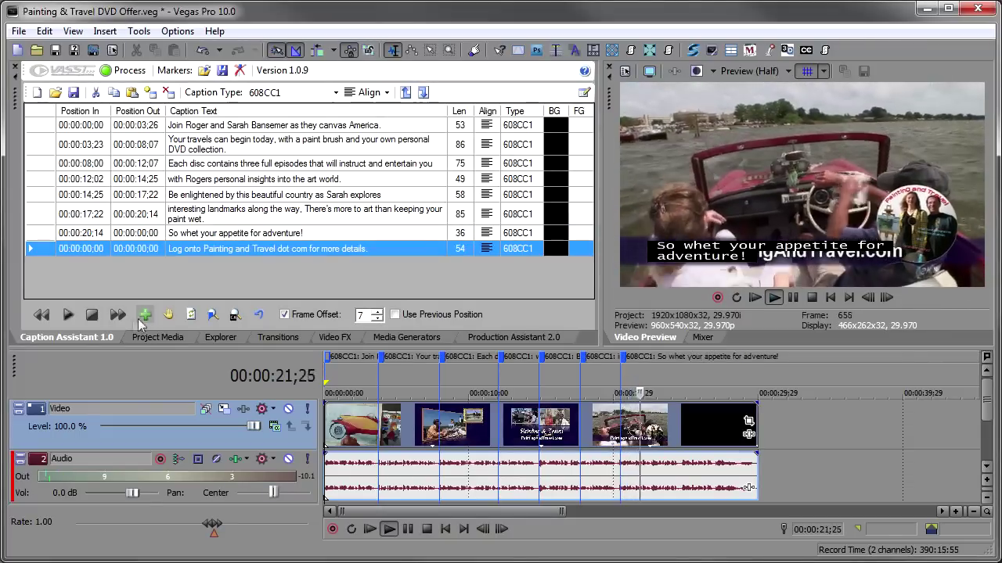
{"action": "left_click", "coordinate": [145, 314]}
{"action": "left_click", "coordinate": [92, 314]}
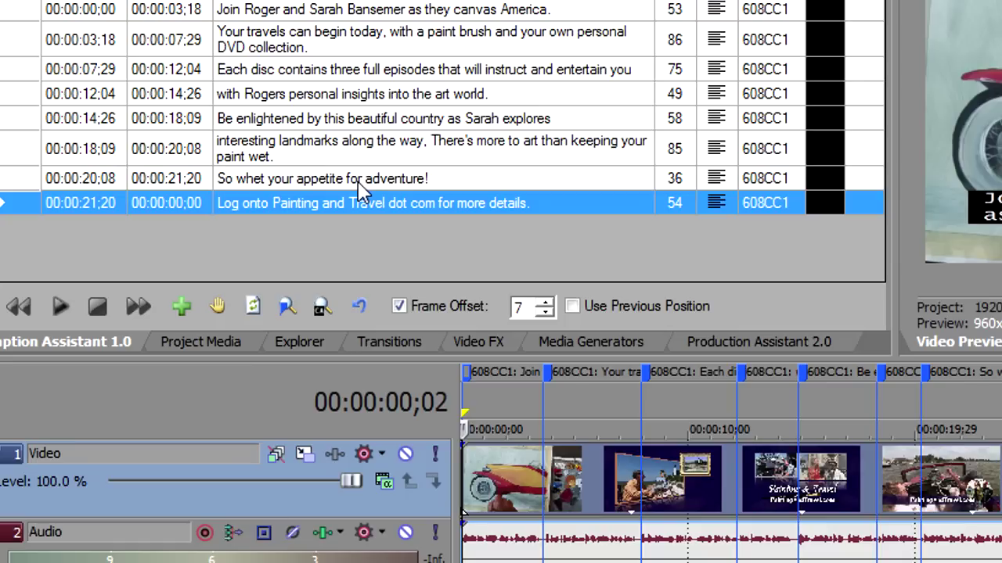
Step: Undo the last caption marker and retime the last captions to start at 00:00:22;15 and 00:00:24;24
{"action": "left_click", "coordinate": [360, 308]}
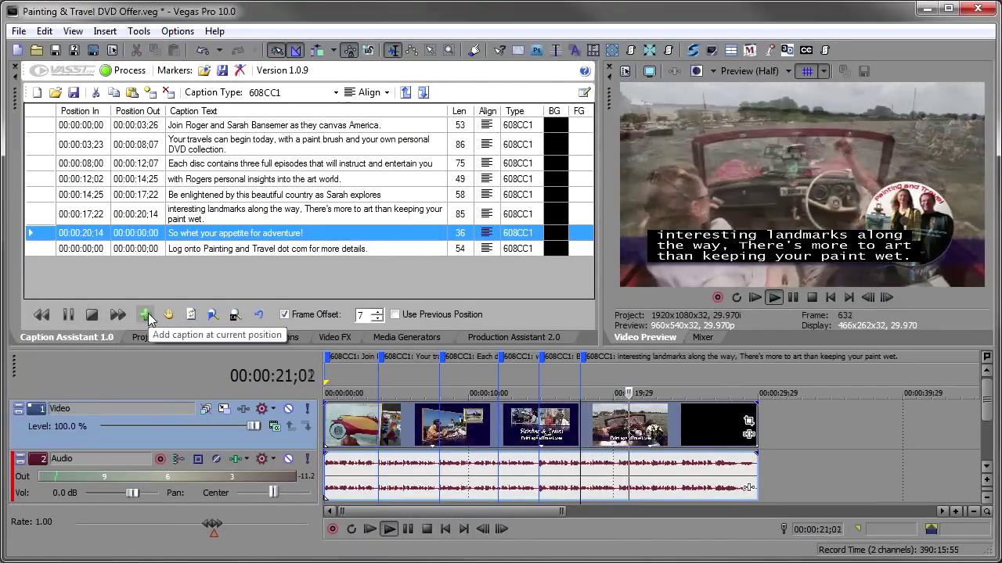
{"action": "left_click", "coordinate": [145, 314]}
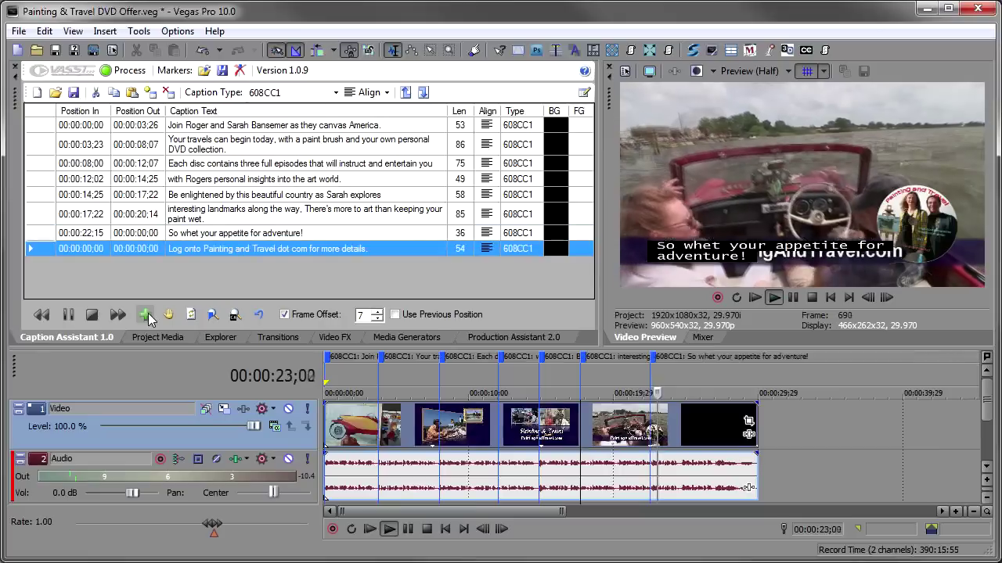
{"action": "left_click", "coordinate": [145, 314]}
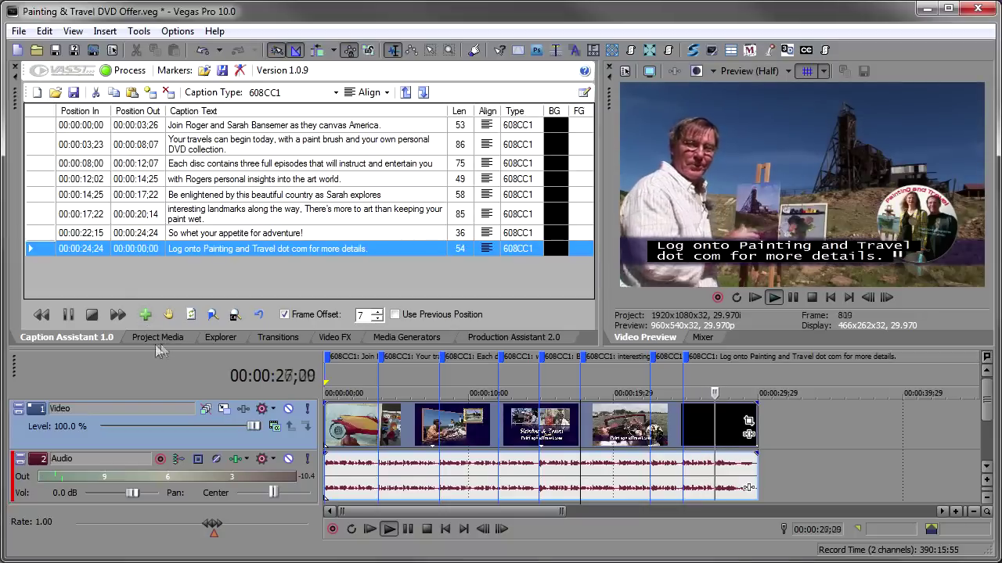
{"action": "left_click", "coordinate": [174, 314]}
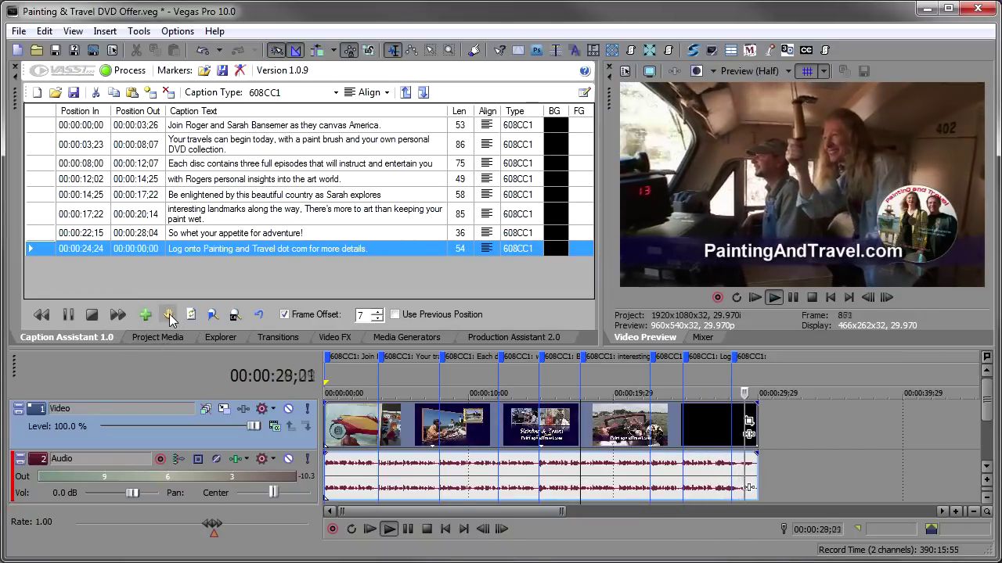
{"action": "left_click", "coordinate": [91, 313]}
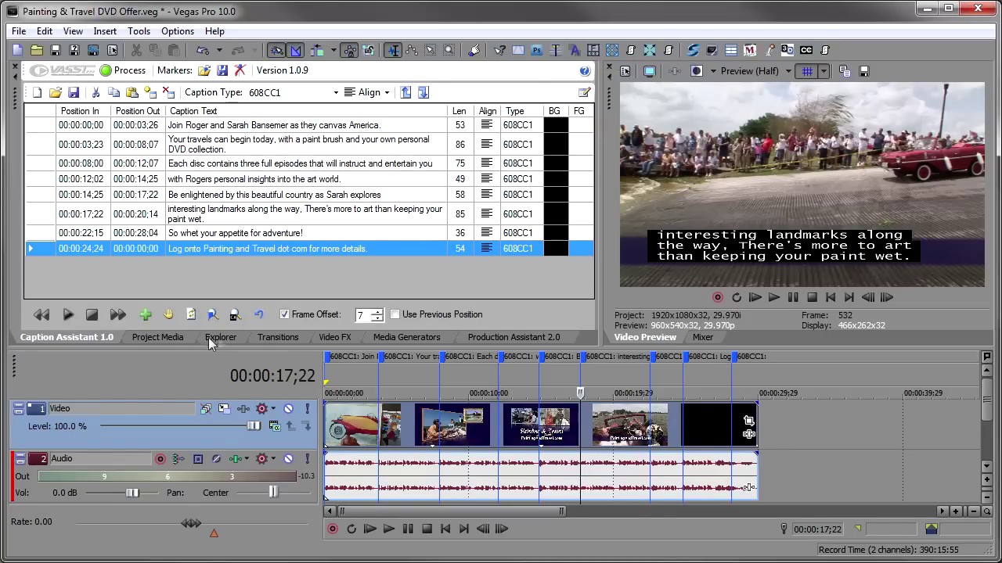
Step: Play from about 00:00:27;10, then replay the captioned project from the beginning
{"action": "left_click", "coordinate": [719, 416]}
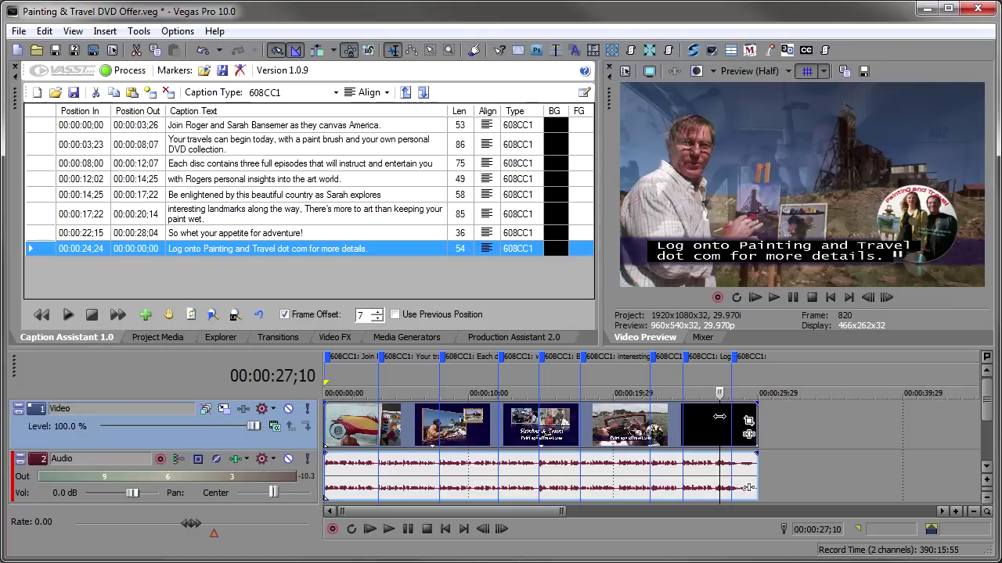
{"action": "key", "text": "space"}
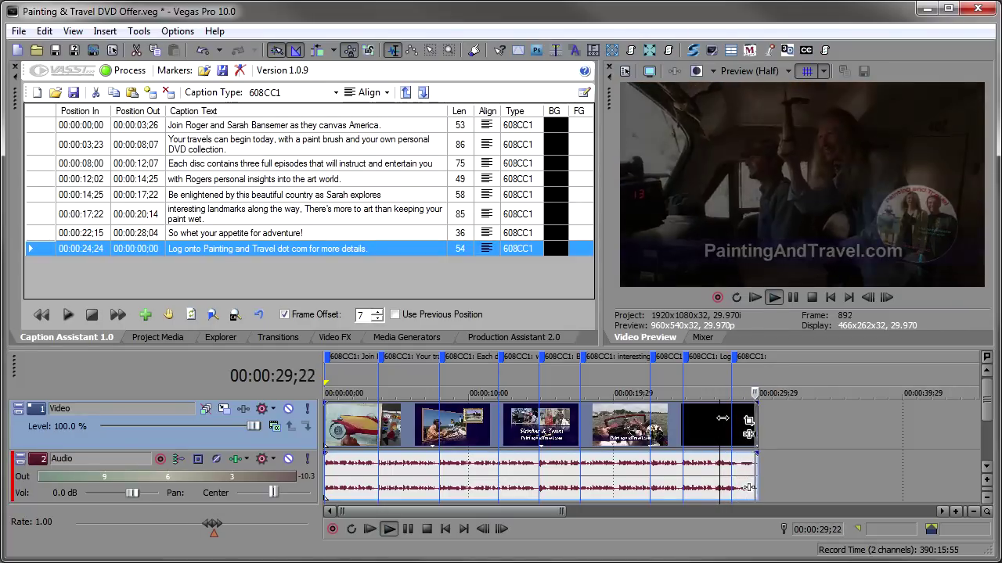
{"action": "left_click", "coordinate": [330, 420]}
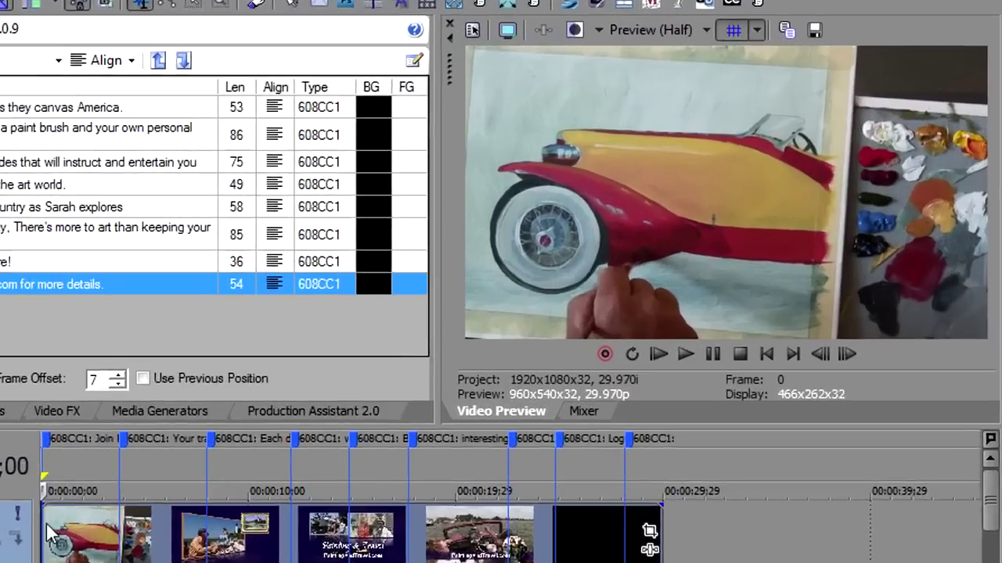
{"action": "key", "text": "space"}
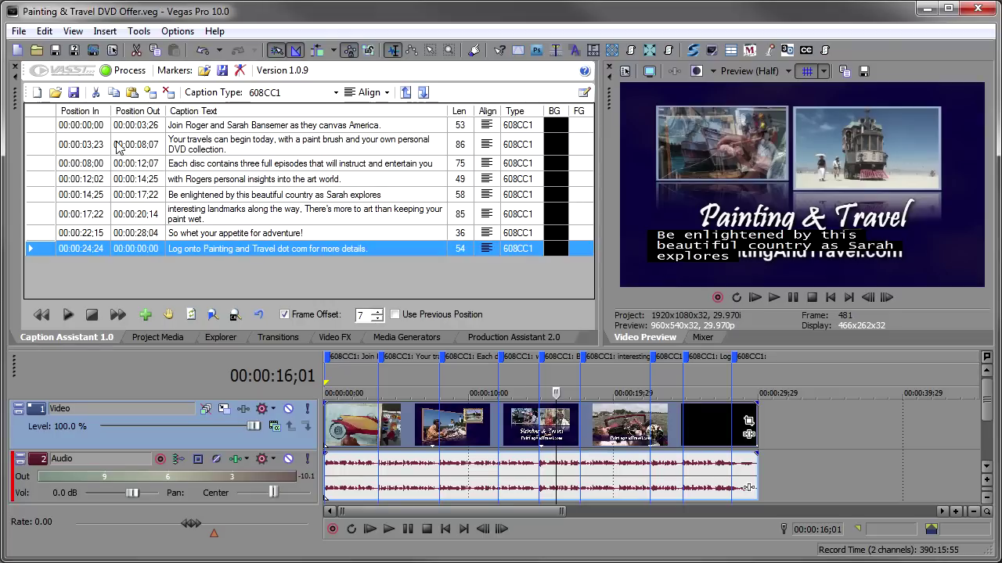
Step: Save the caption list as Painting & Travel DVD Offer.cac in the Caption Assistant folder
{"action": "left_click", "coordinate": [74, 93]}
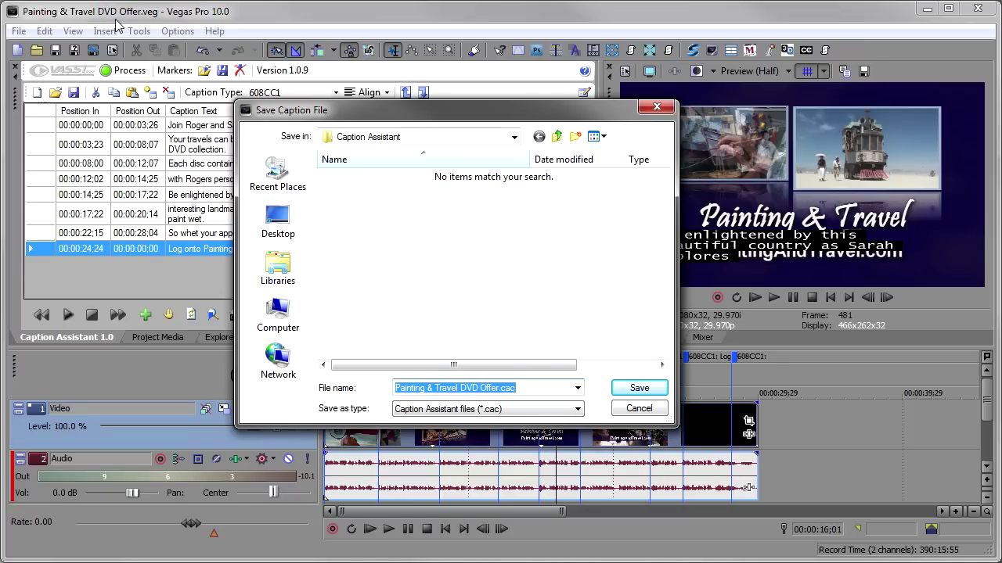
{"action": "left_click", "coordinate": [638, 388]}
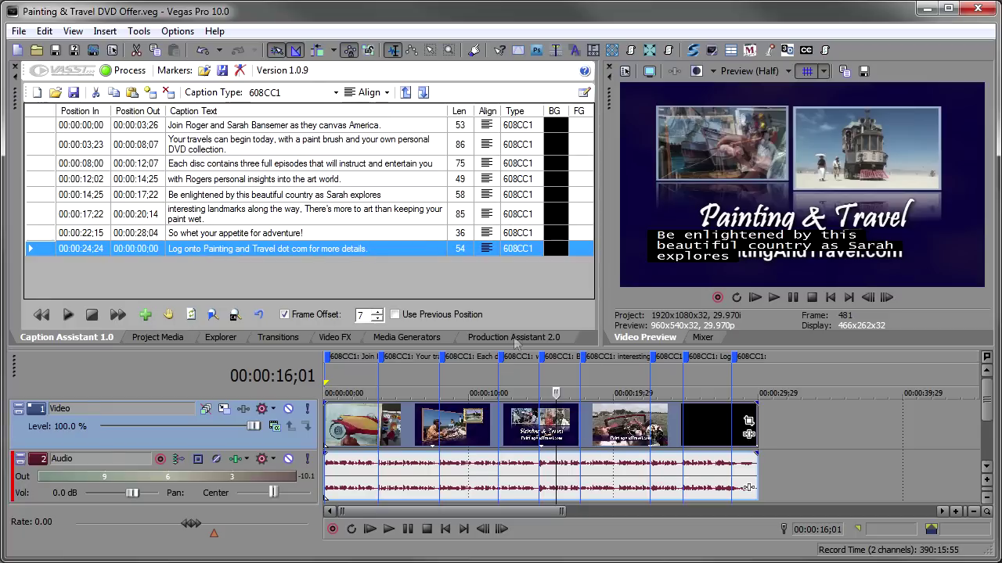
{"action": "left_click", "coordinate": [518, 421]}
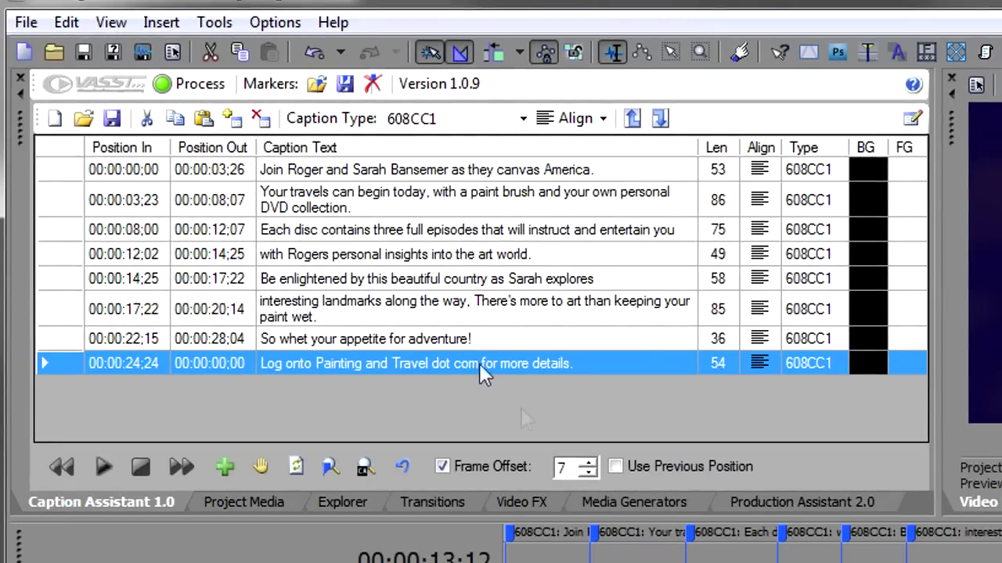
{"action": "left_click", "coordinate": [399, 210]}
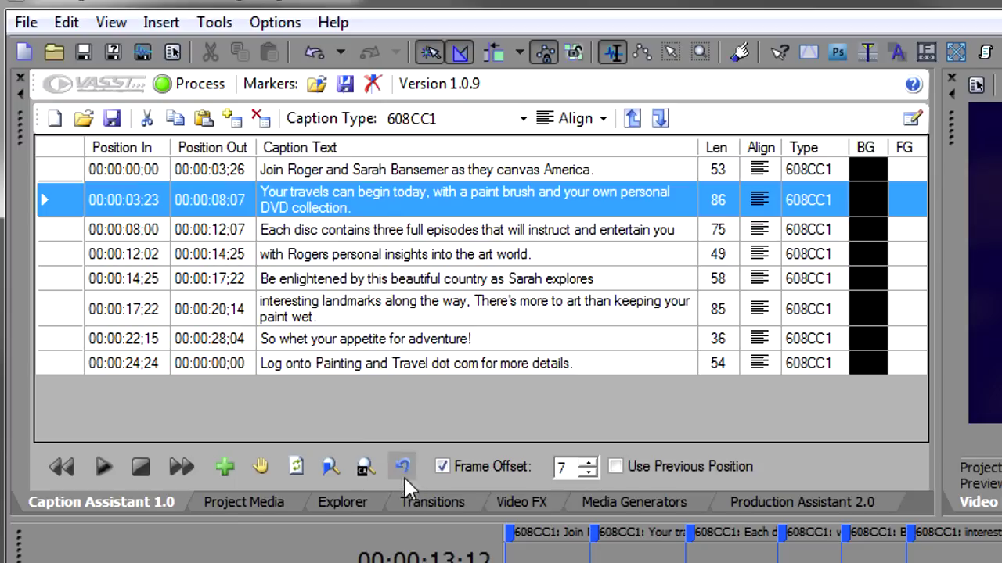
{"action": "left_click", "coordinate": [330, 468]}
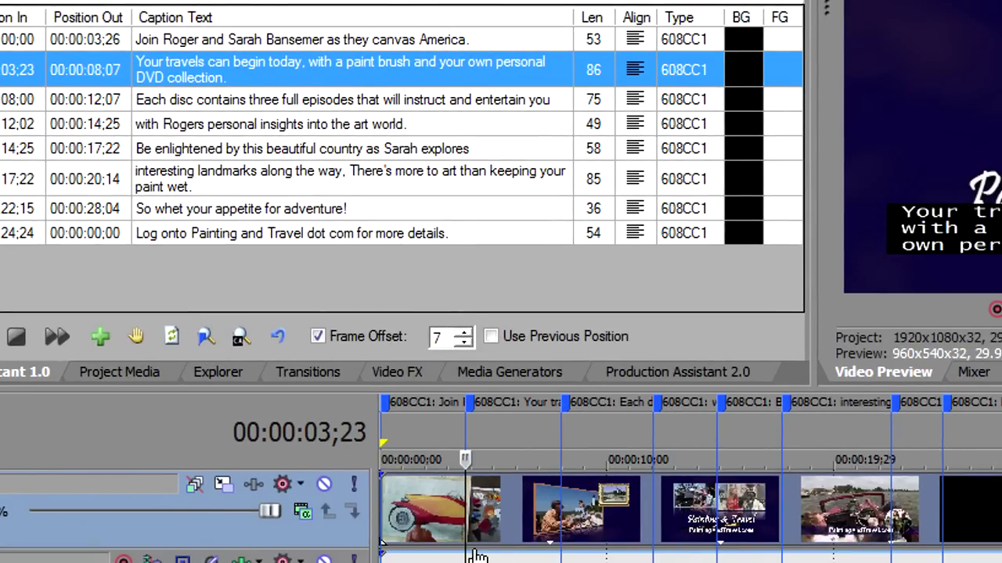
{"action": "left_click", "coordinate": [788, 407]}
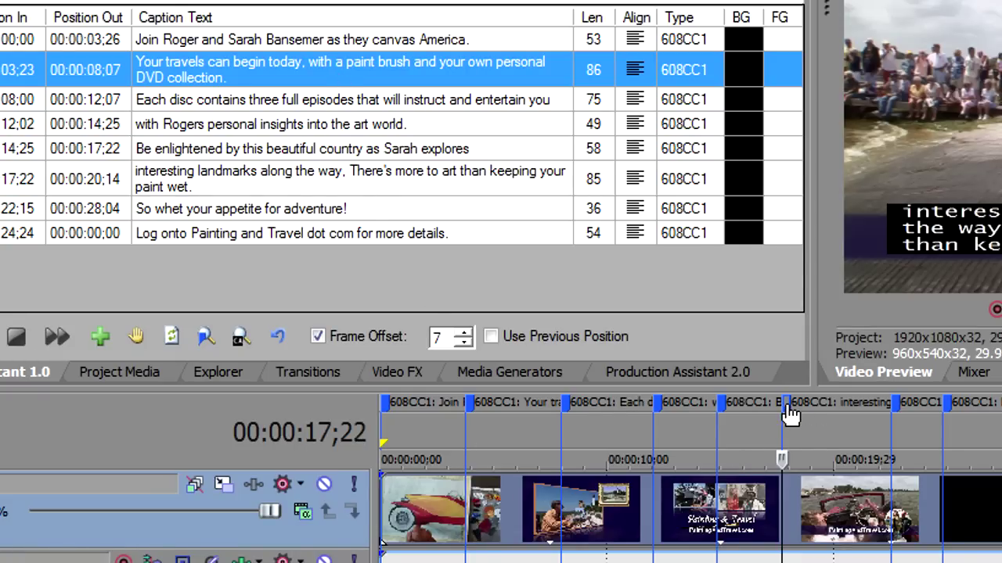
{"action": "left_click", "coordinate": [239, 336]}
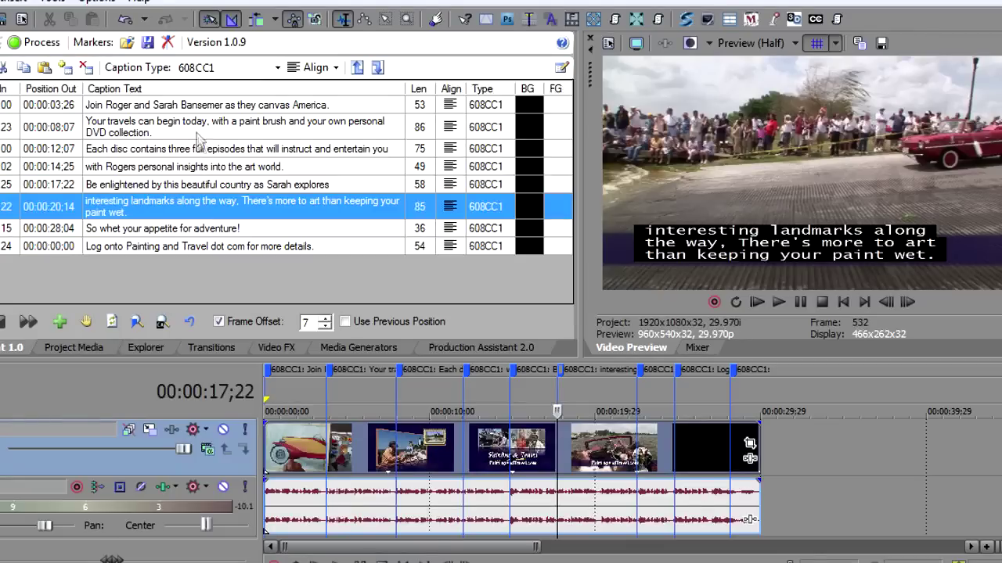
{"action": "left_click", "coordinate": [192, 129]}
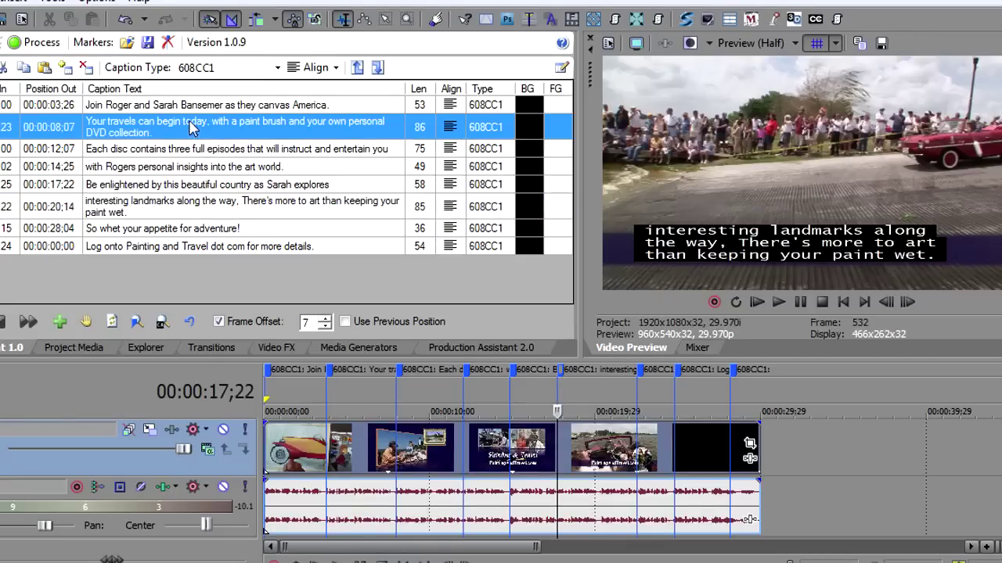
Step: Play the timeline from the first caption marker, then pause
{"action": "left_click", "coordinate": [137, 321]}
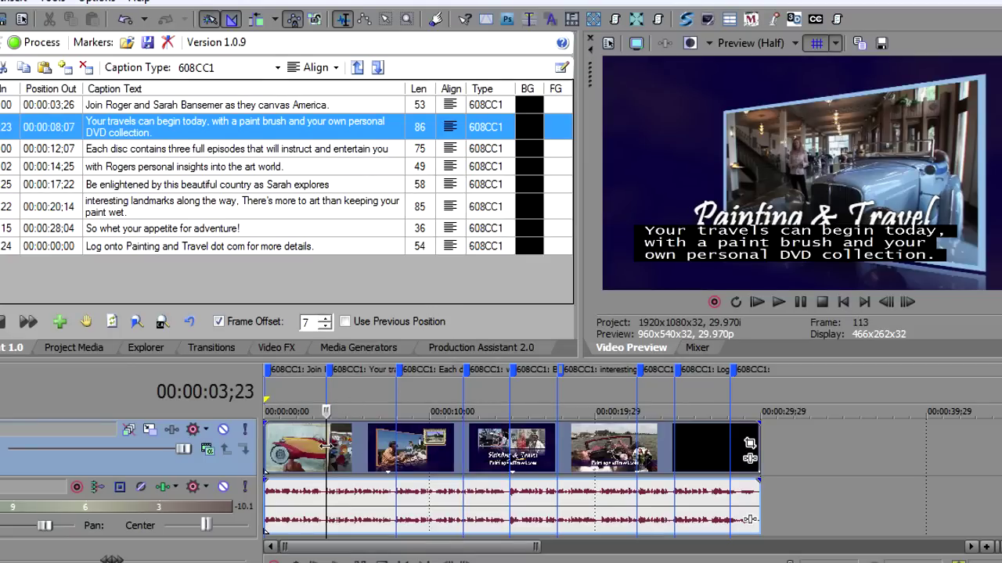
{"action": "key", "text": "space"}
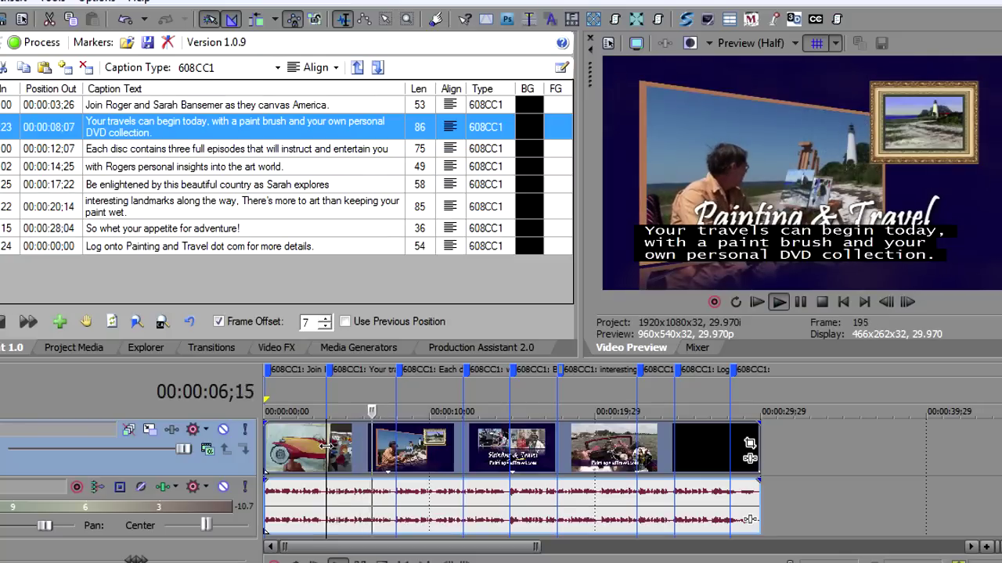
{"action": "key", "text": "Return"}
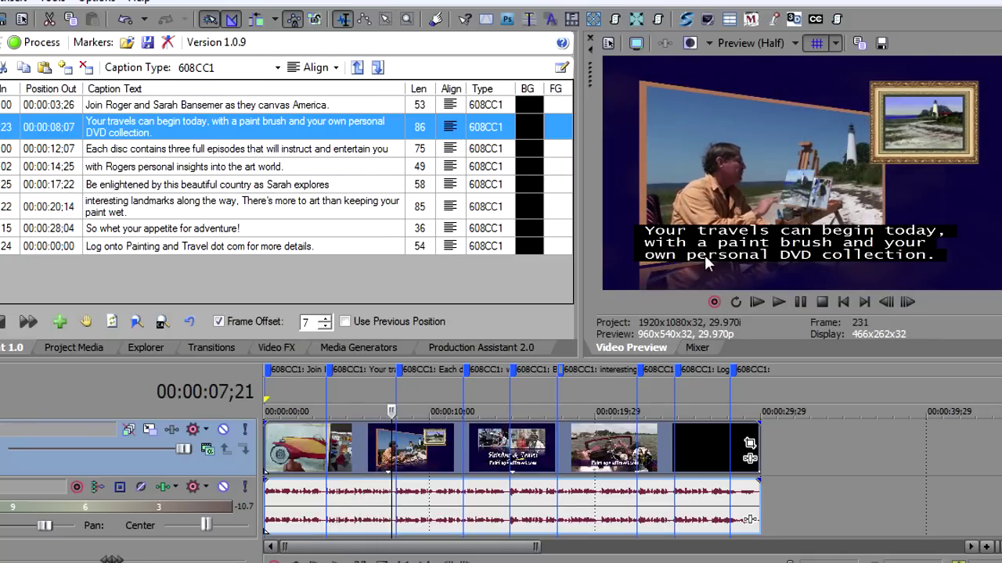
Step: Delete 'personal' from the second caption so it ends '…your own DVD collection.' and preview it
{"action": "left_click", "coordinate": [366, 442]}
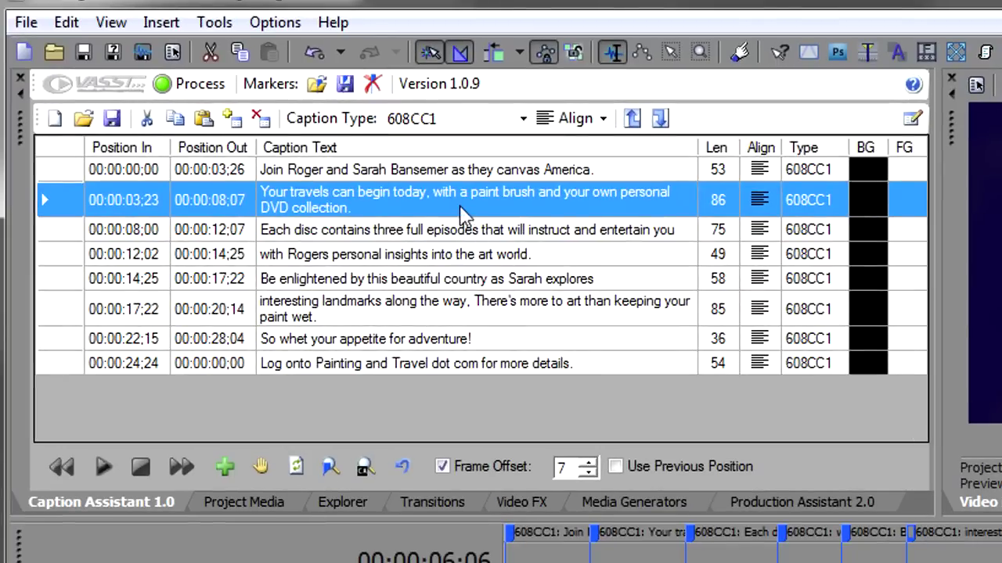
{"action": "left_click", "coordinate": [423, 188]}
{"action": "left_click", "coordinate": [423, 188]}
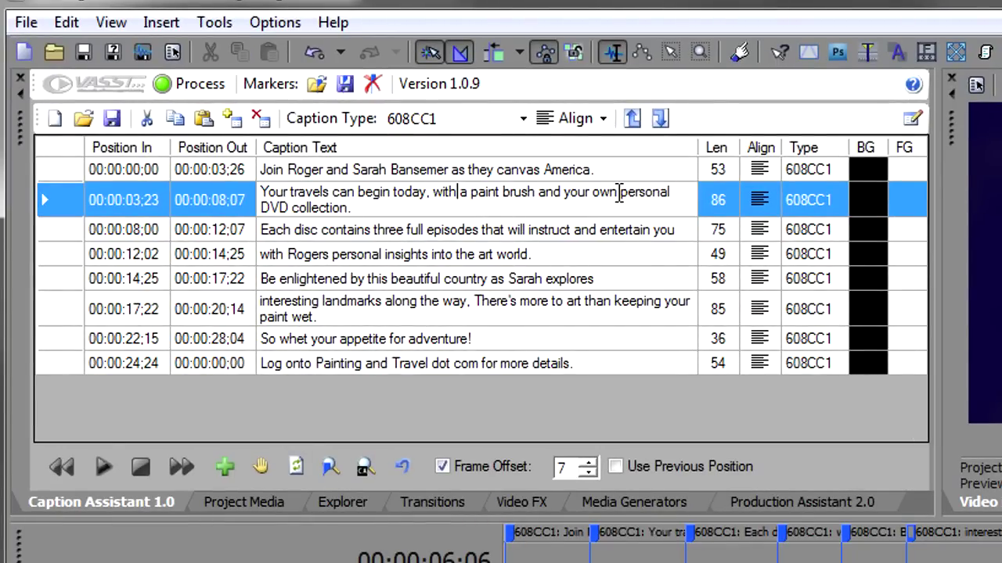
{"action": "key", "text": "Delete"}
{"action": "key", "text": "Delete"}
{"action": "key", "text": "Delete"}
{"action": "key", "text": "Delete"}
{"action": "key", "text": "Delete"}
{"action": "key", "text": "Delete"}
{"action": "key", "text": "Delete"}
{"action": "key", "text": "Delete"}
{"action": "key", "text": "Delete"}
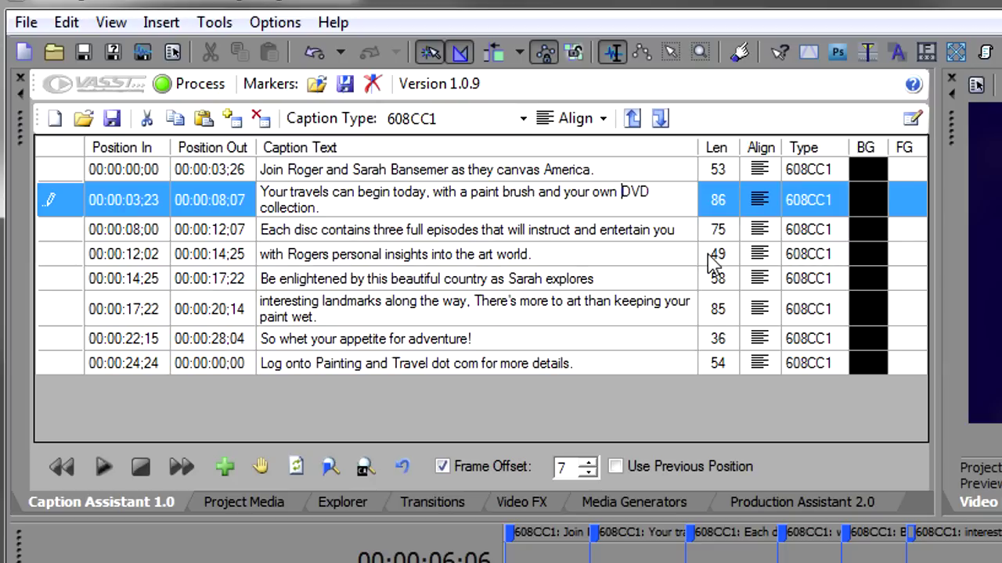
{"action": "key", "text": "Return"}
{"action": "left_click", "coordinate": [665, 212]}
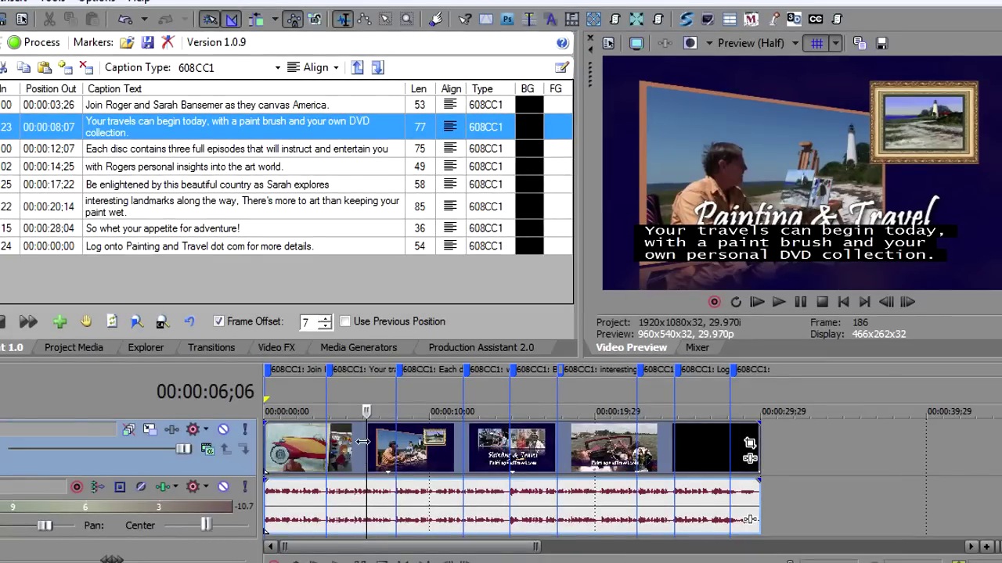
{"action": "left_click", "coordinate": [362, 442]}
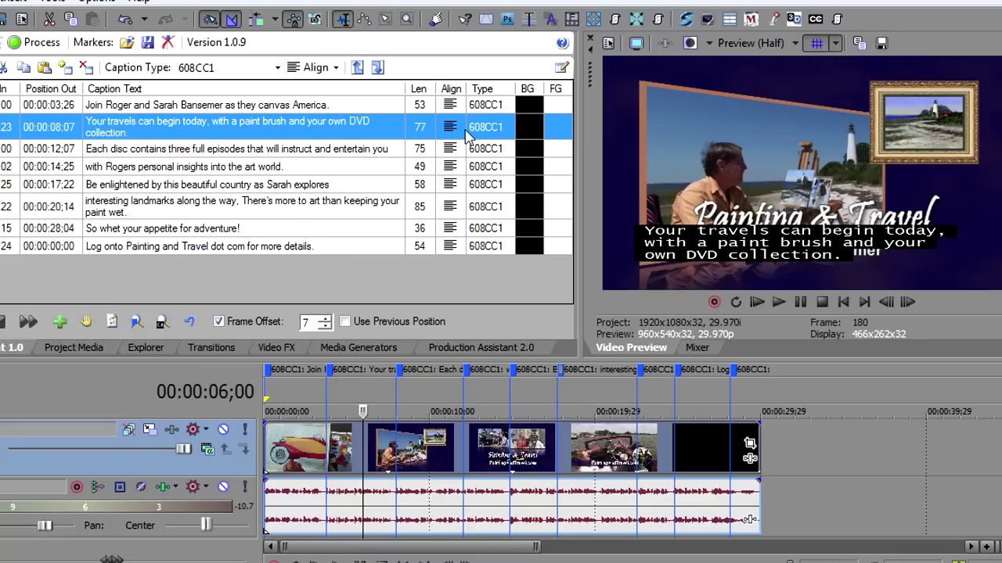
Step: Center-align the selected caption and check it in the preview
{"action": "left_click", "coordinate": [313, 68]}
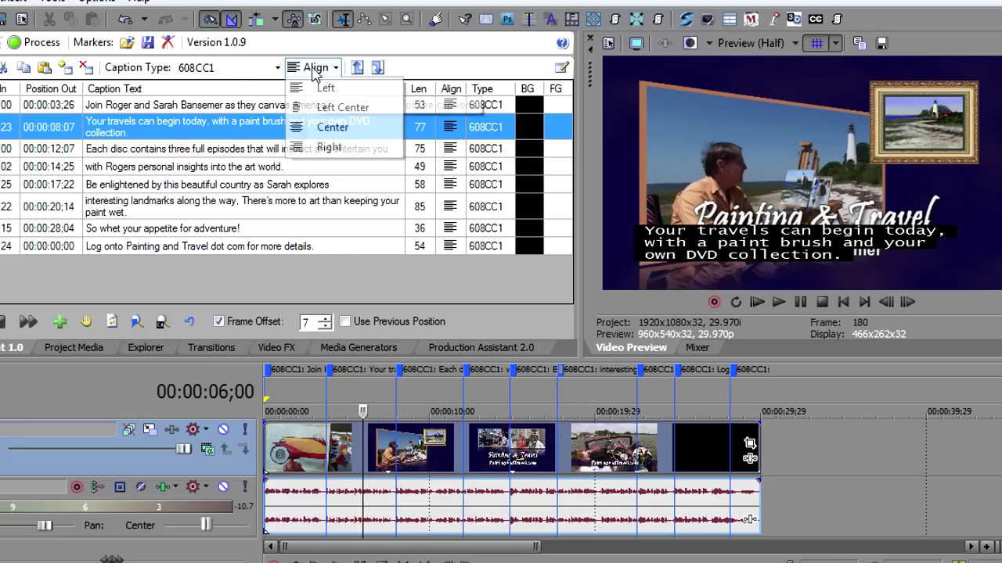
{"action": "left_click", "coordinate": [323, 128]}
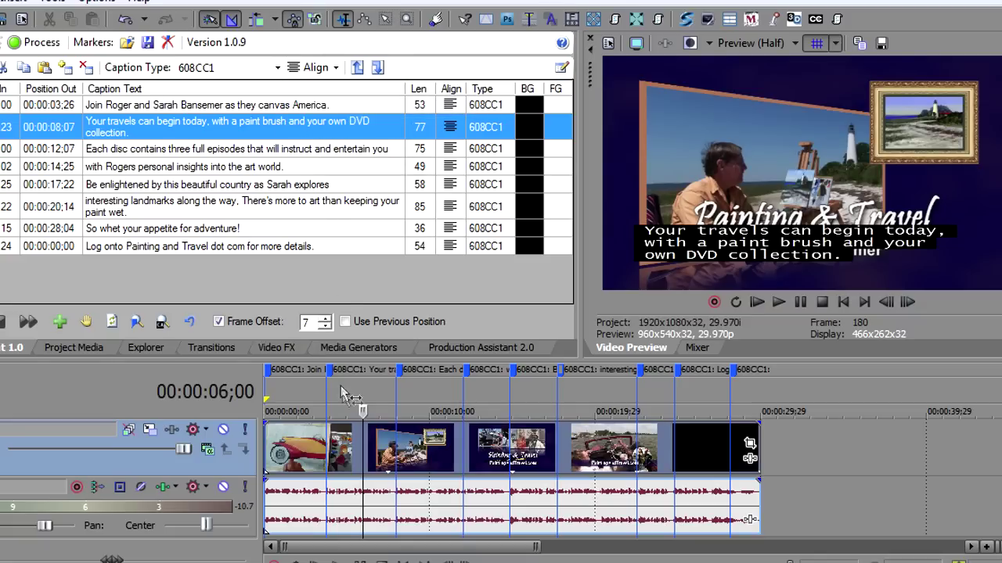
{"action": "left_click", "coordinate": [356, 451]}
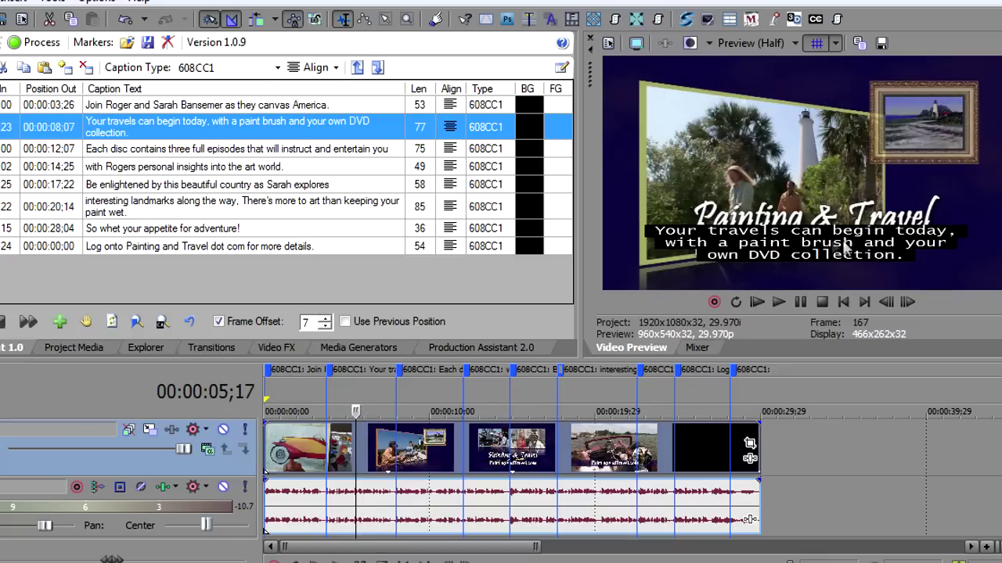
Step: Select all eight captions, set them to Left Center alignment, and preview each caption
{"action": "left_click", "coordinate": [245, 108]}
{"action": "left_click", "coordinate": [256, 246], "text": "shift"}
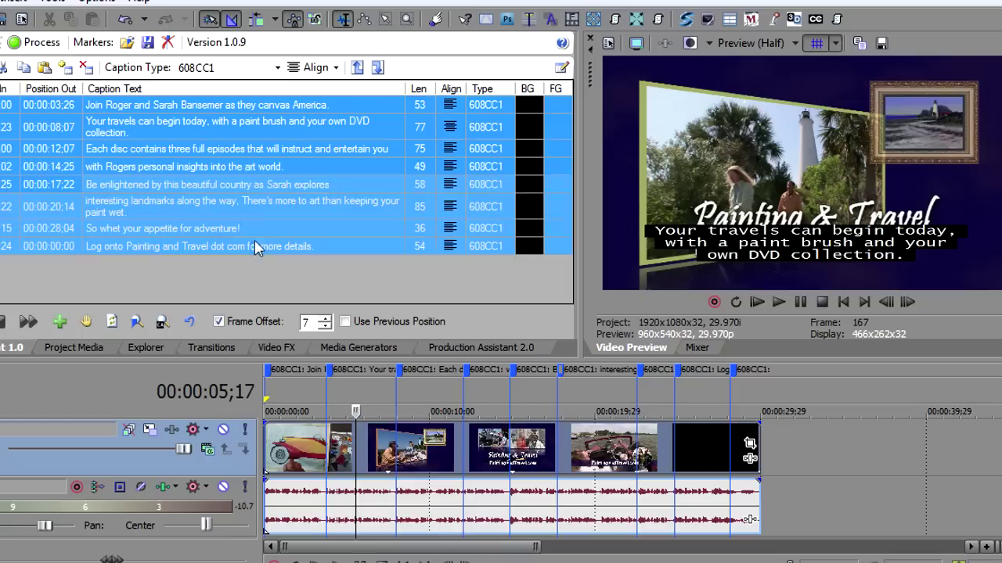
{"action": "left_click", "coordinate": [311, 68]}
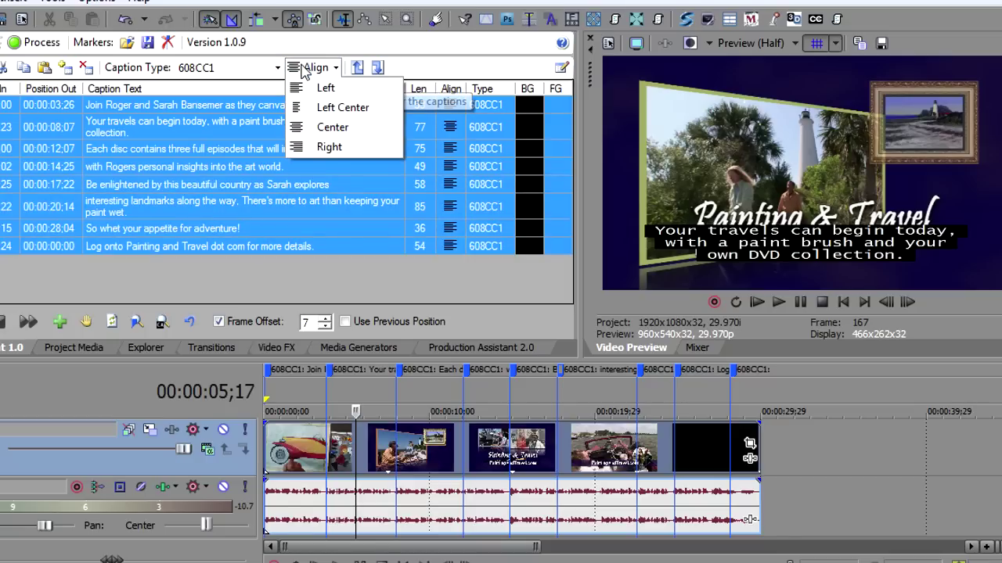
{"action": "left_click", "coordinate": [316, 107]}
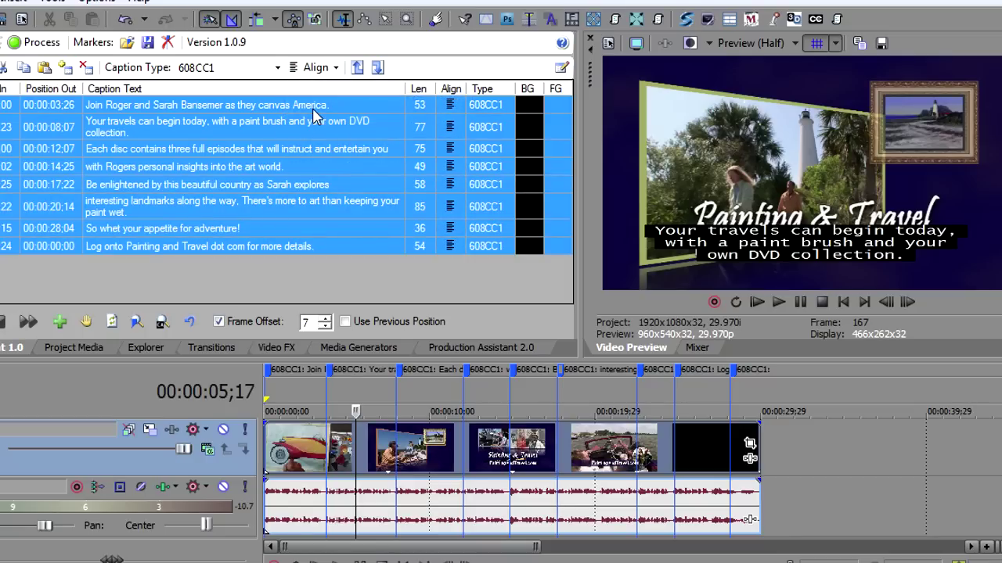
{"action": "left_click", "coordinate": [308, 445]}
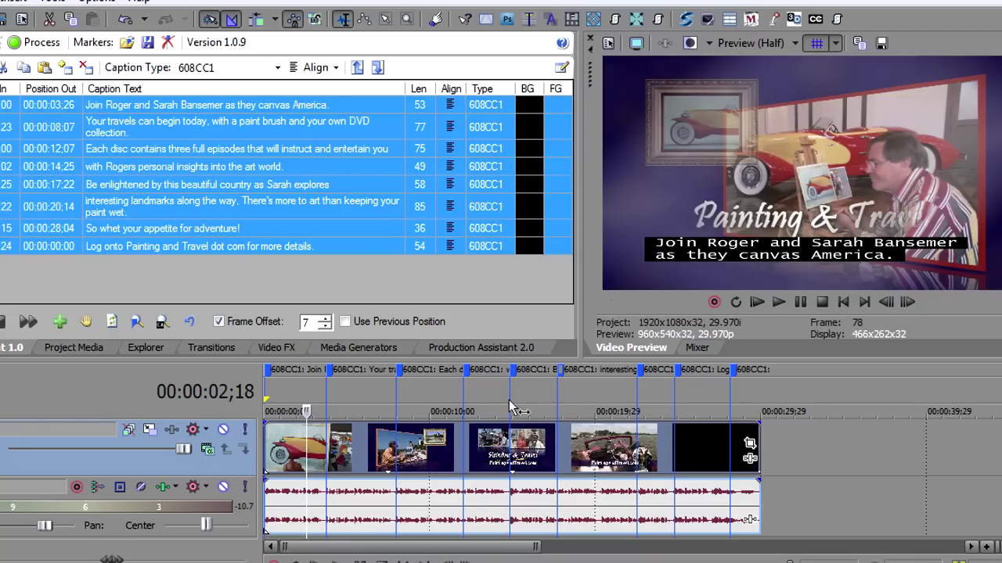
{"action": "left_click", "coordinate": [368, 458]}
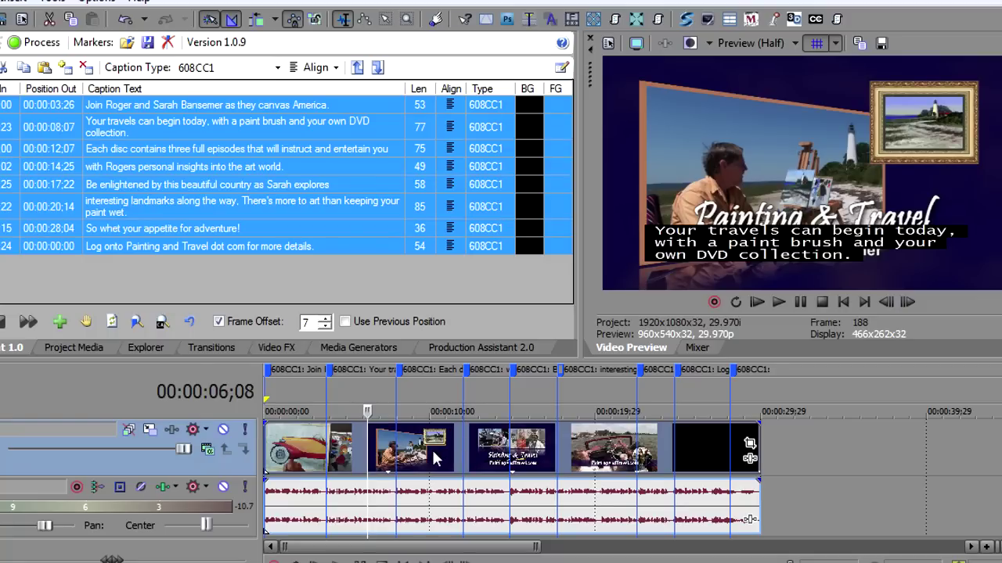
{"action": "left_click", "coordinate": [432, 451]}
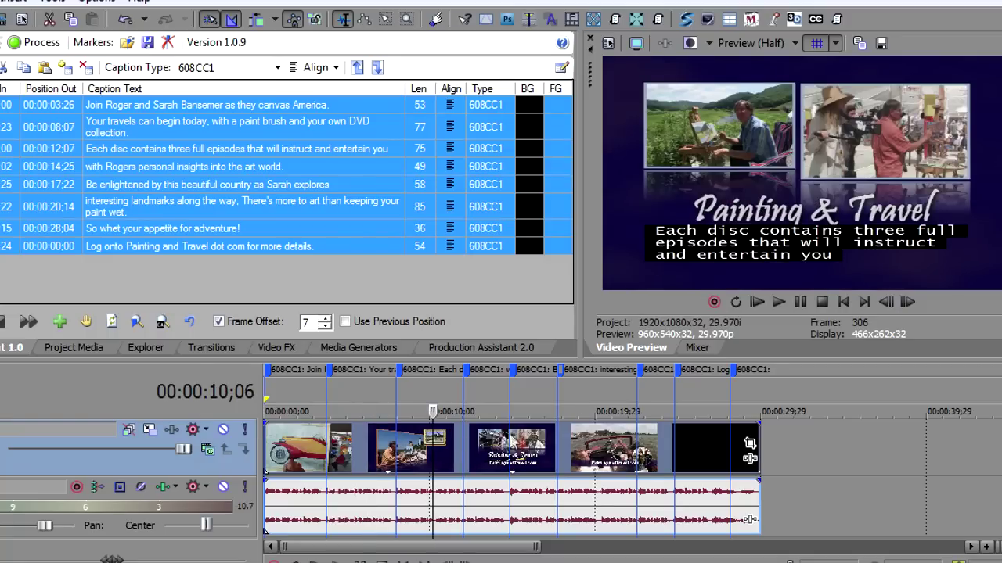
{"action": "left_click", "coordinate": [482, 450]}
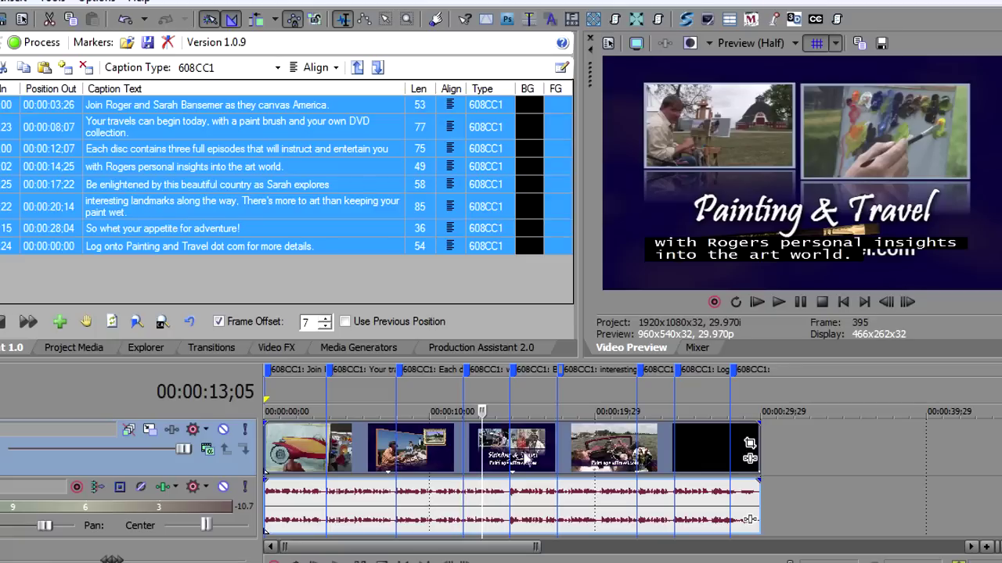
{"action": "left_click", "coordinate": [523, 452]}
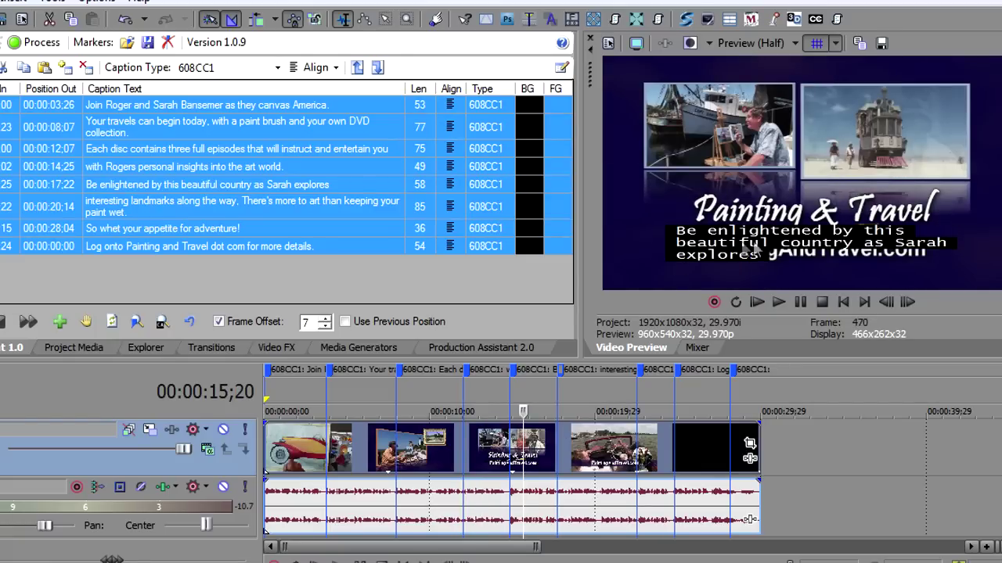
{"action": "left_click", "coordinate": [497, 432]}
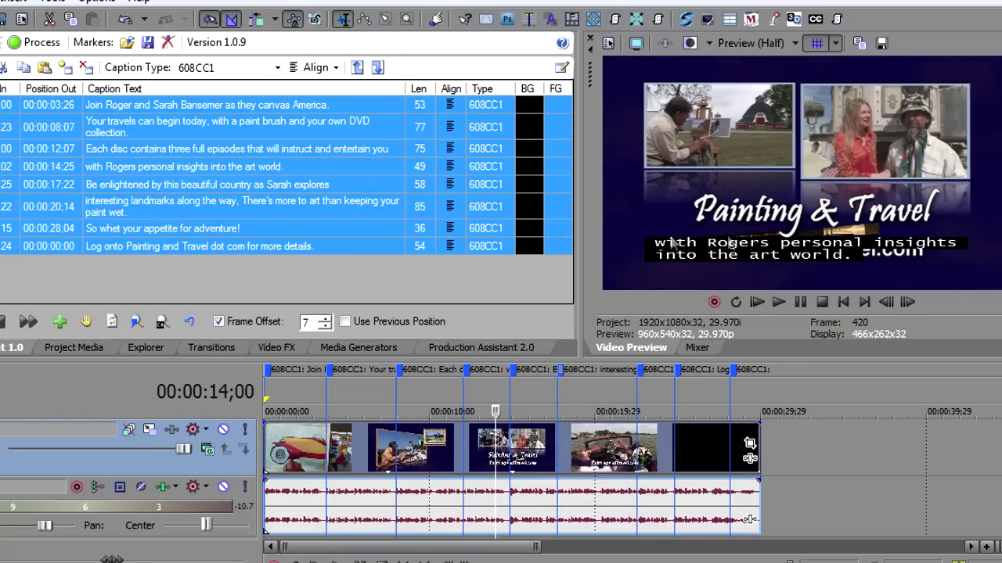
{"action": "left_click", "coordinate": [531, 429]}
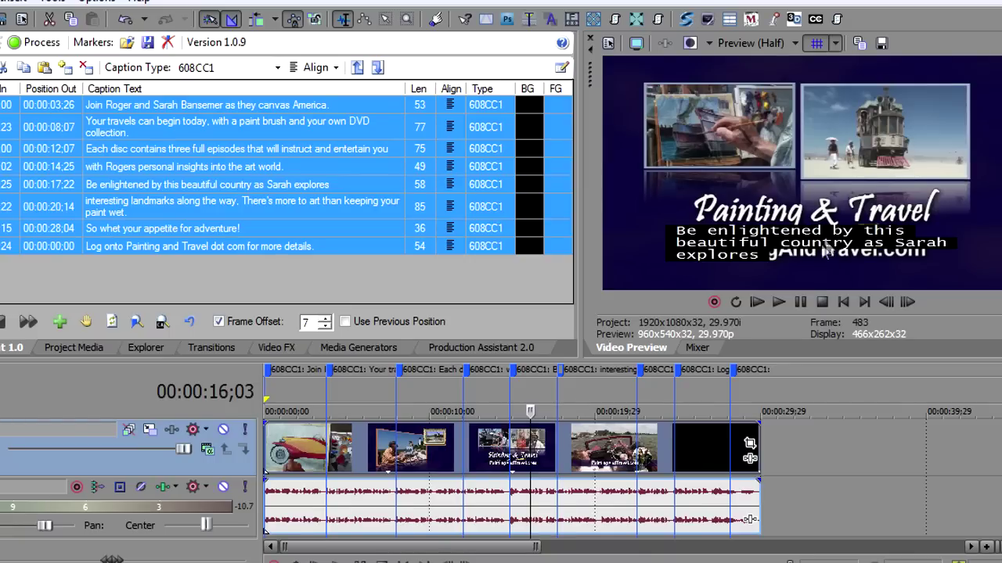
{"action": "left_click", "coordinate": [490, 411]}
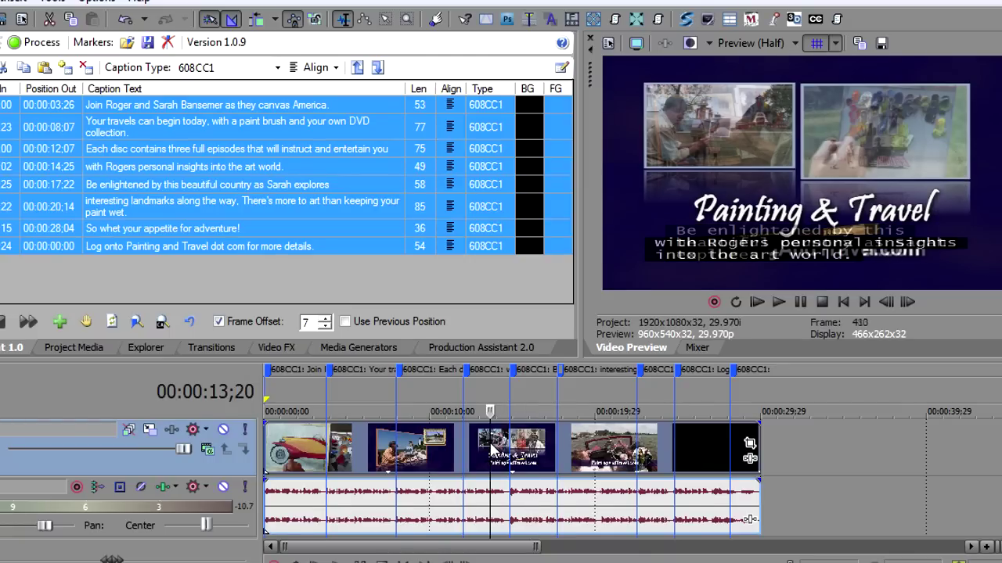
Step: Switch all captions through Center and Right alignment, settling on Left, and preview the third caption
{"action": "left_click", "coordinate": [315, 67]}
{"action": "left_click", "coordinate": [329, 127]}
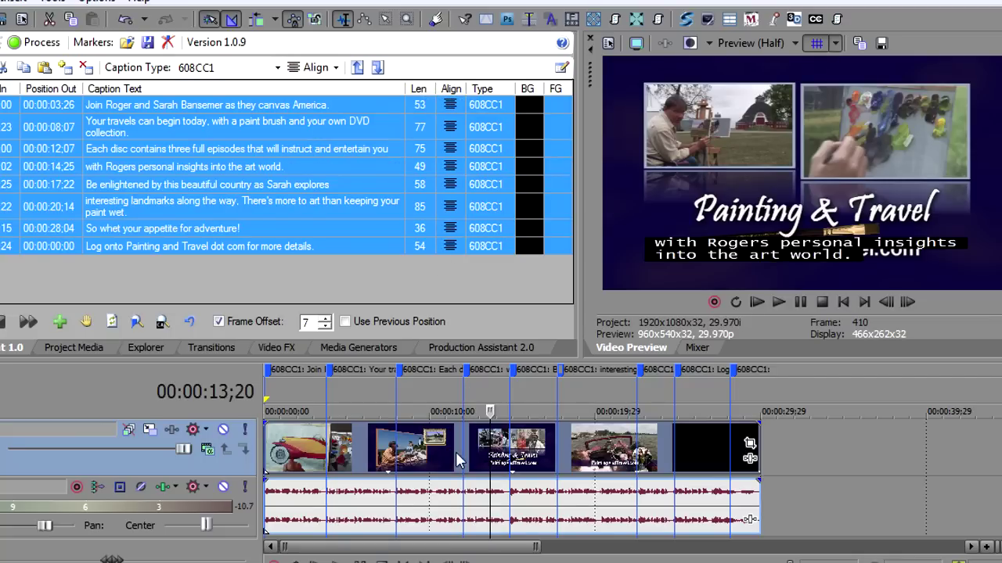
{"action": "left_click", "coordinate": [335, 69]}
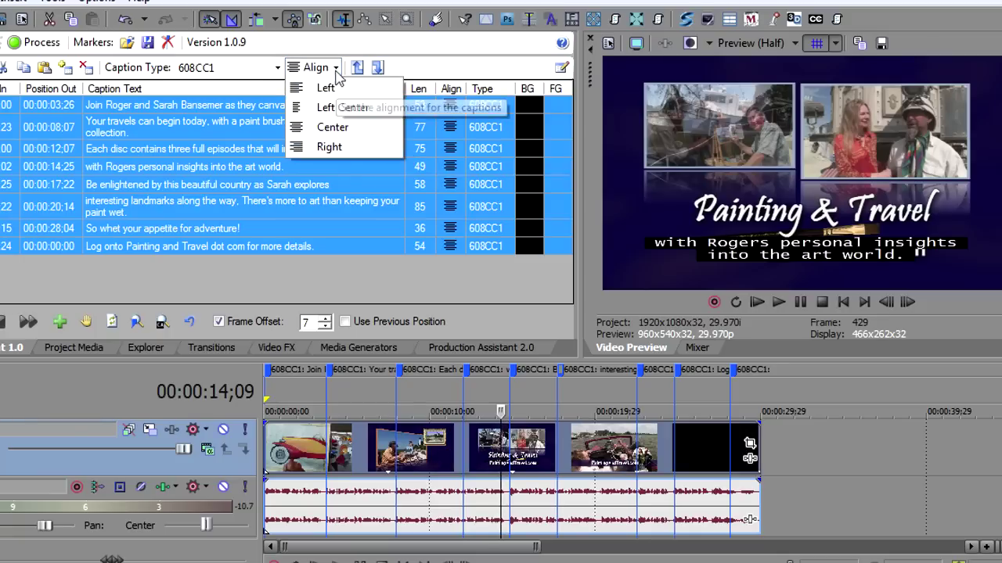
{"action": "left_click", "coordinate": [333, 149]}
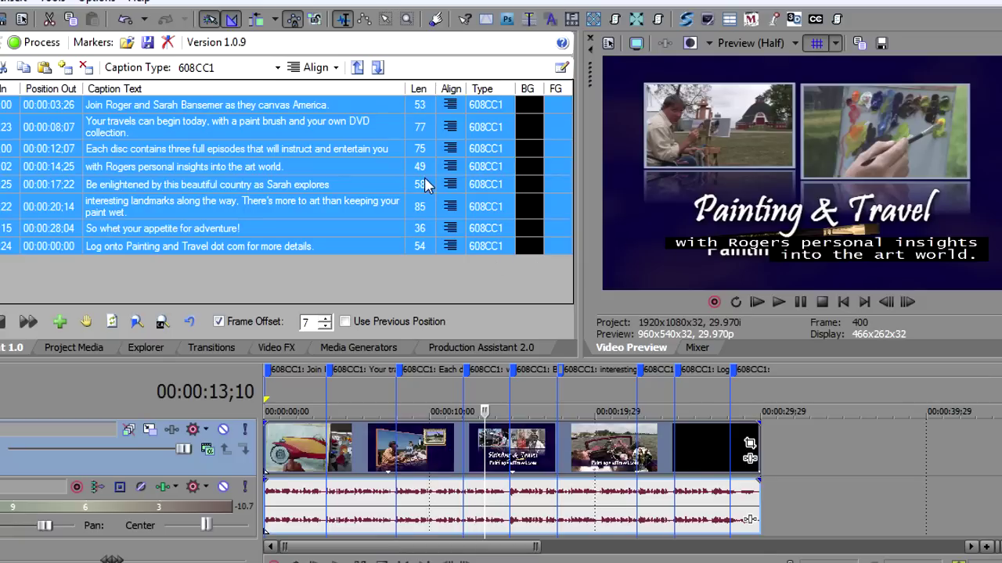
{"action": "left_click", "coordinate": [325, 69]}
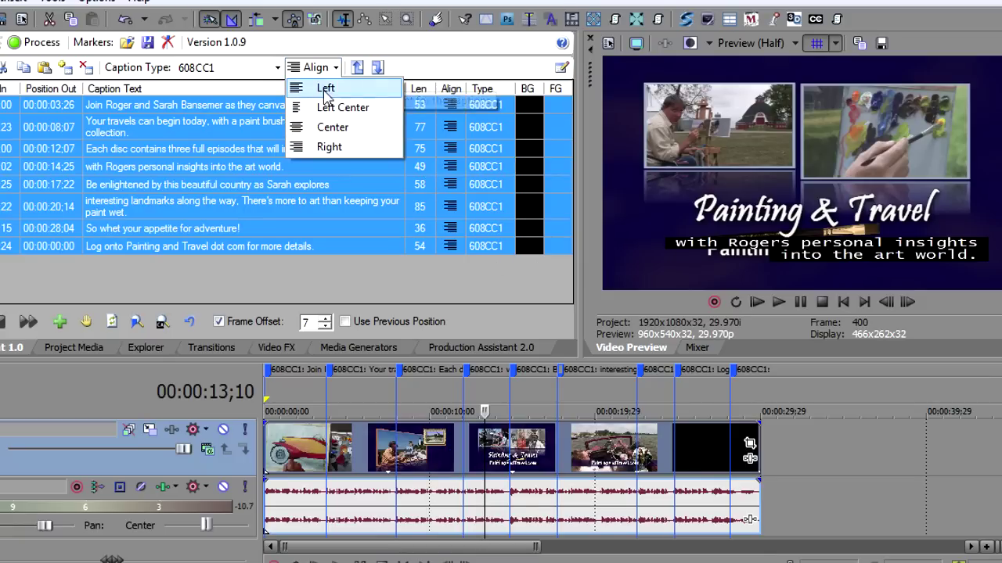
{"action": "left_click", "coordinate": [322, 86]}
{"action": "left_click", "coordinate": [436, 444]}
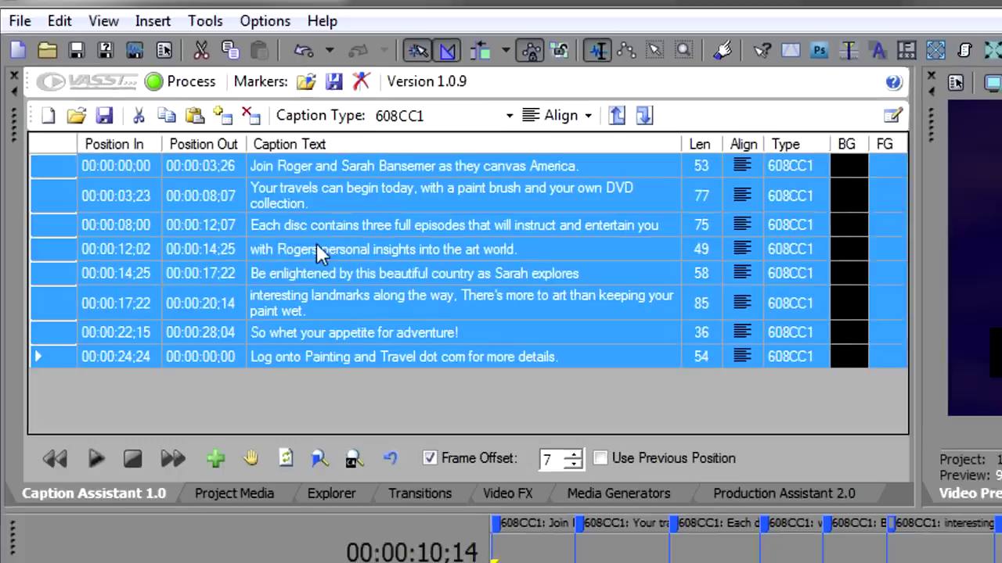
{"action": "left_click", "coordinate": [137, 169]}
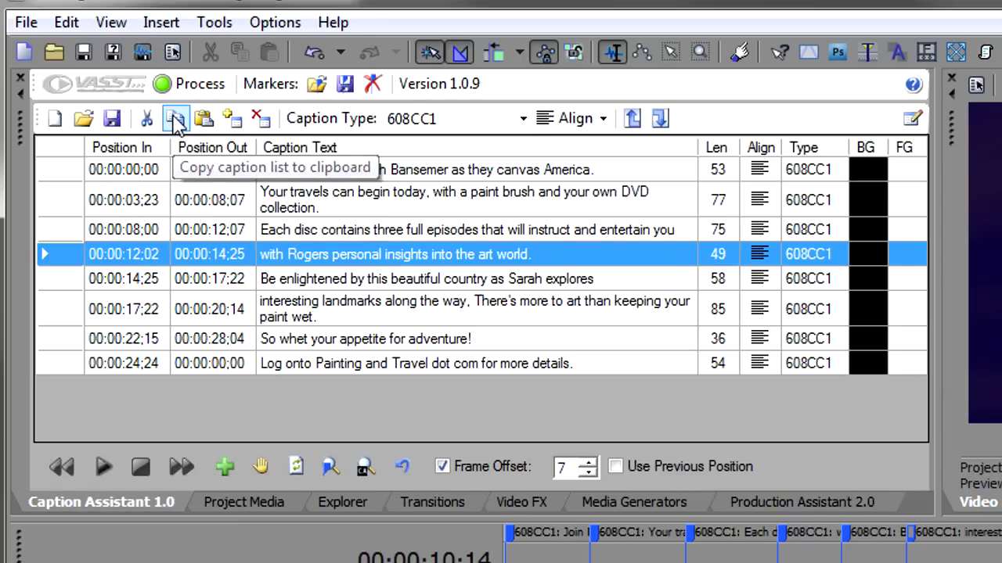
{"action": "left_click", "coordinate": [304, 341]}
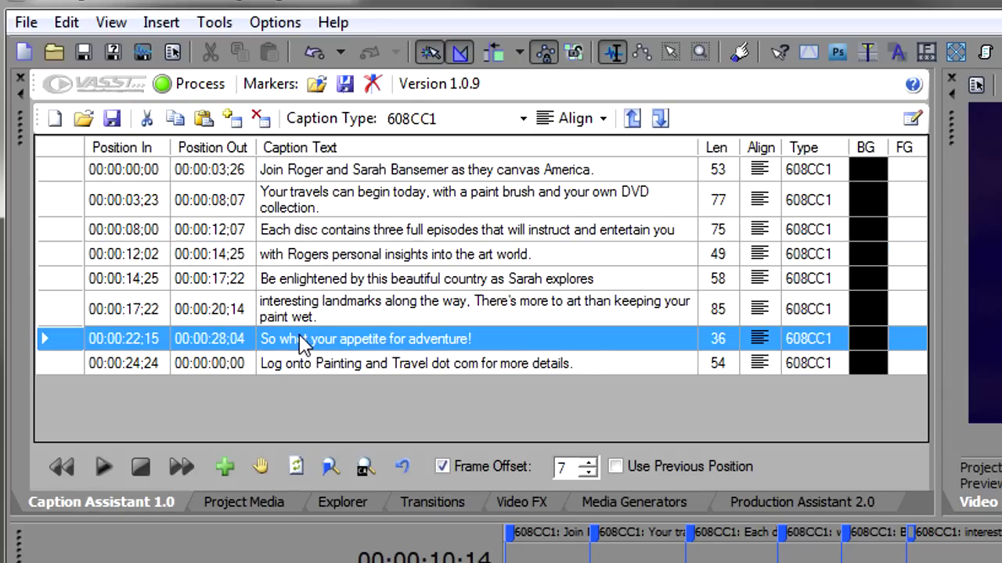
{"action": "left_click", "coordinate": [204, 119]}
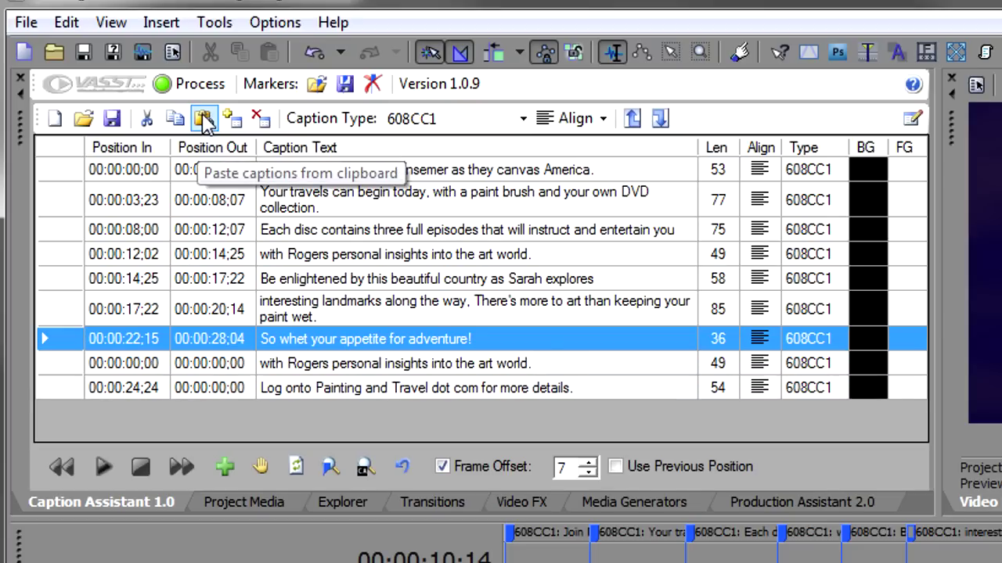
{"action": "left_click", "coordinate": [358, 365]}
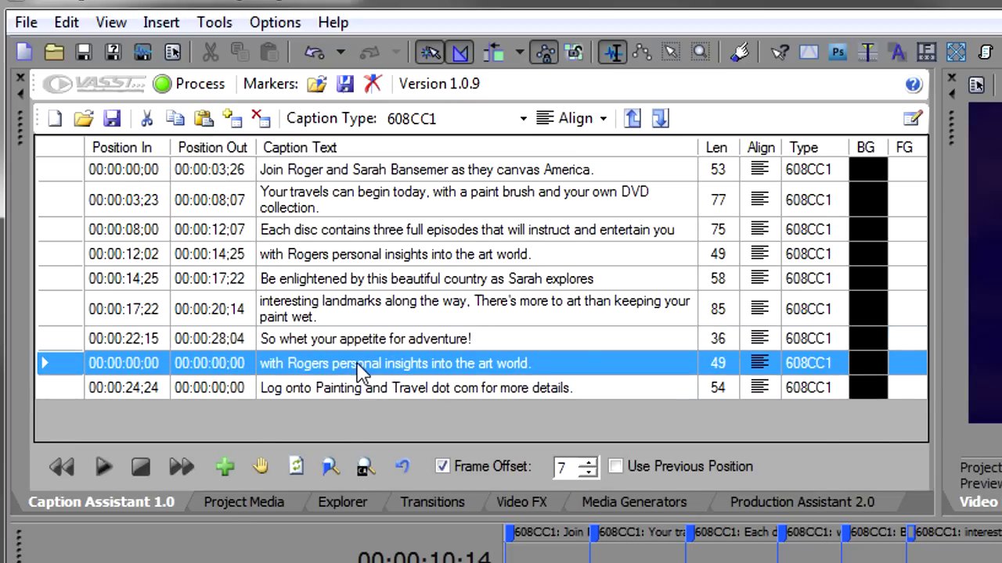
{"action": "left_click", "coordinate": [259, 118]}
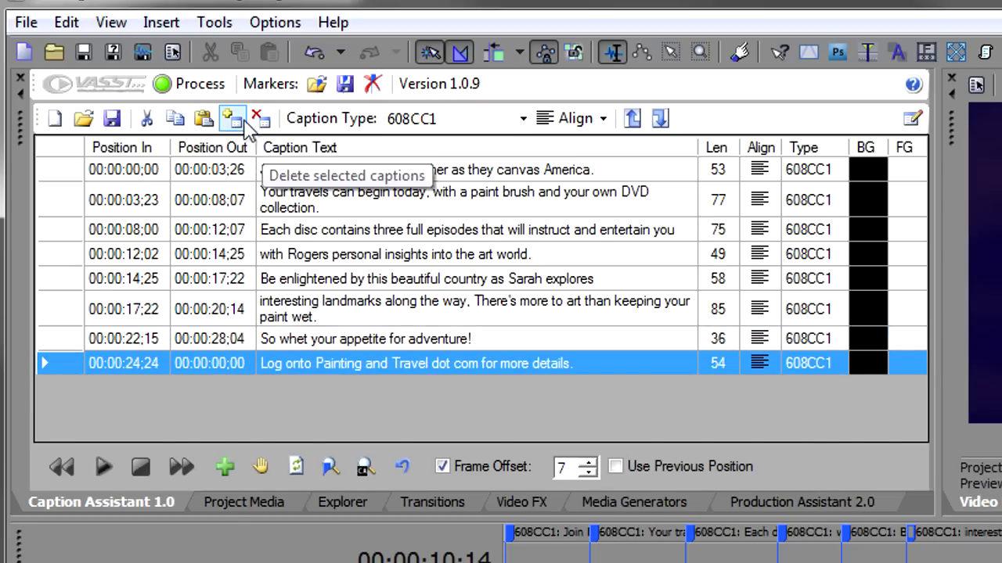
{"action": "left_click", "coordinate": [233, 119]}
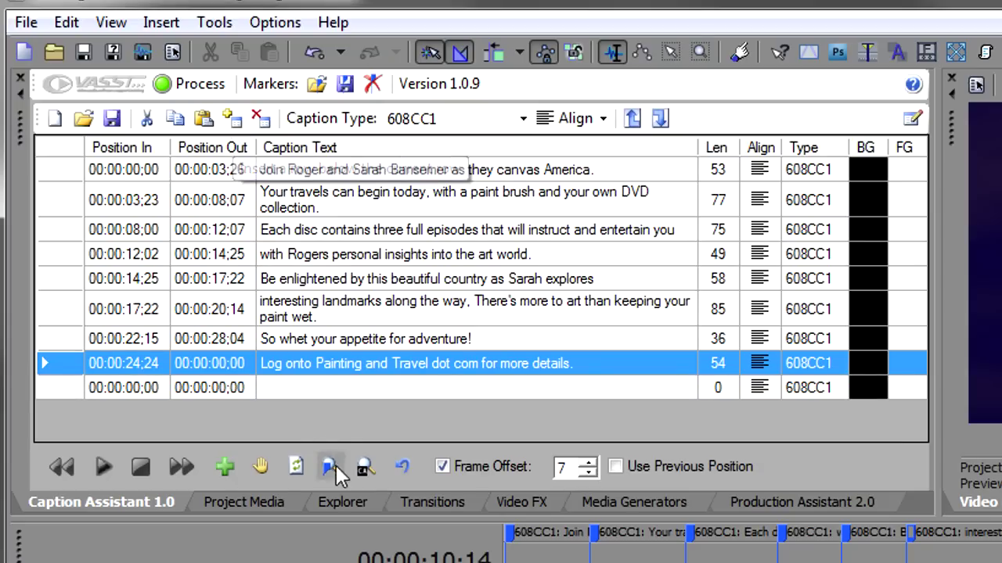
{"action": "left_click", "coordinate": [318, 391]}
{"action": "left_click", "coordinate": [313, 394]}
{"action": "type", "text": "vdsfgdfgs"}
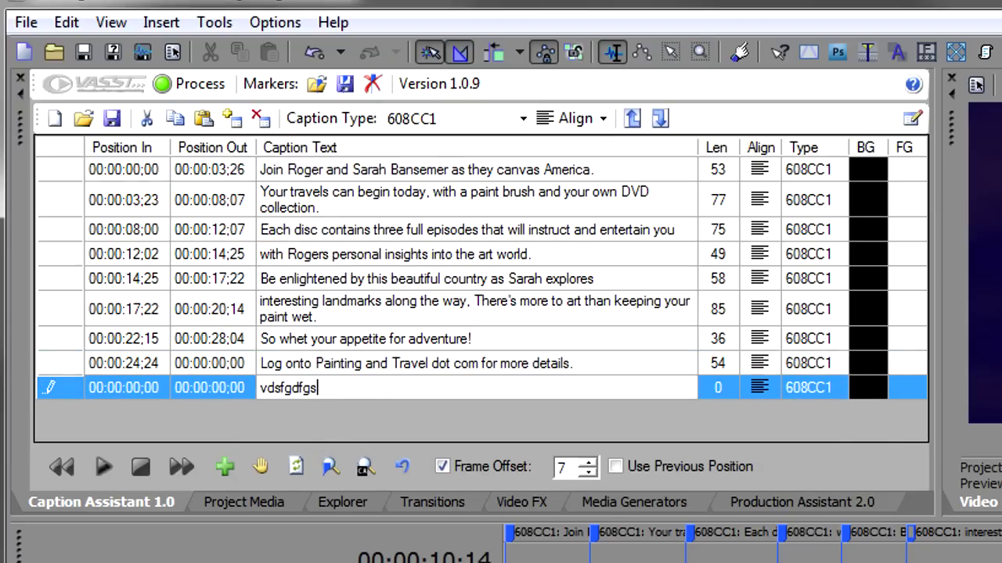
{"action": "key", "text": "Return"}
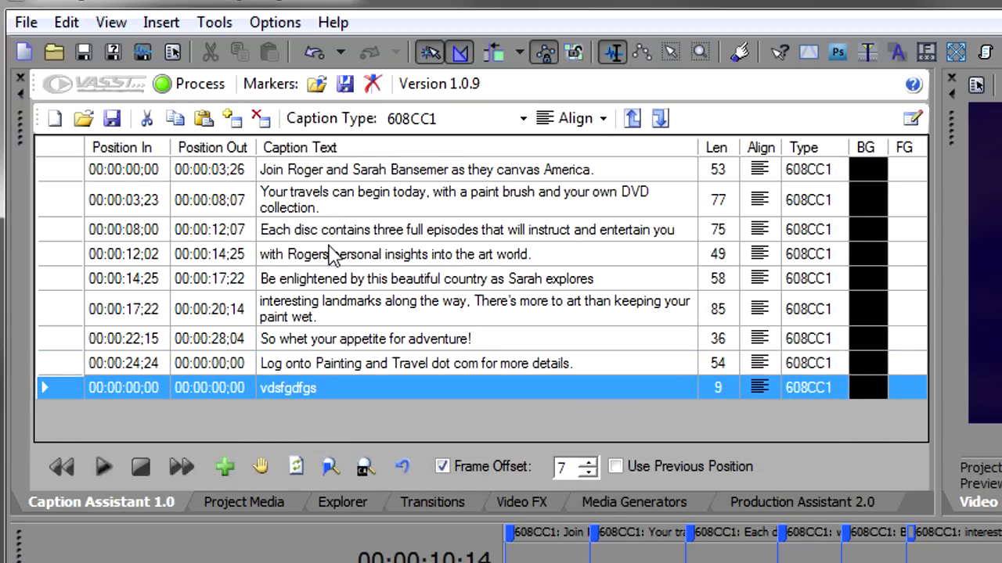
{"action": "left_click", "coordinate": [261, 117]}
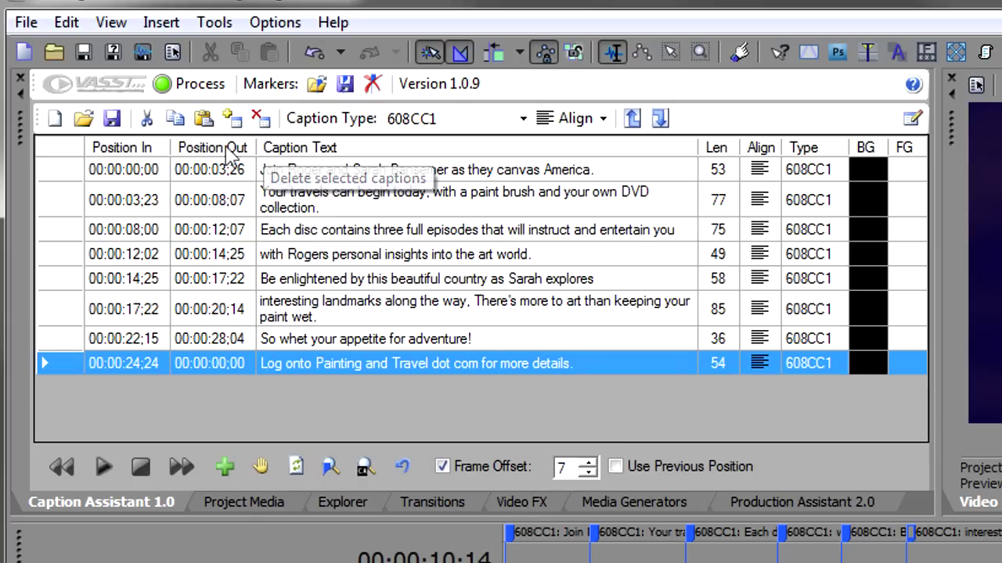
{"action": "left_click", "coordinate": [286, 262]}
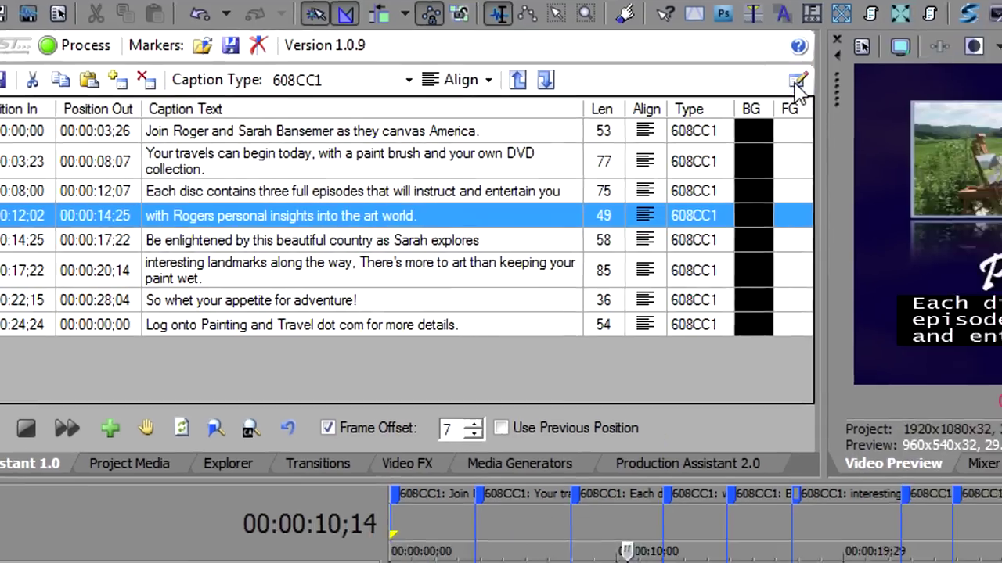
Step: In the Caption Text Editor, break lines after 'insights' and before 'appetite', then apply with OK
{"action": "left_click", "coordinate": [912, 118]}
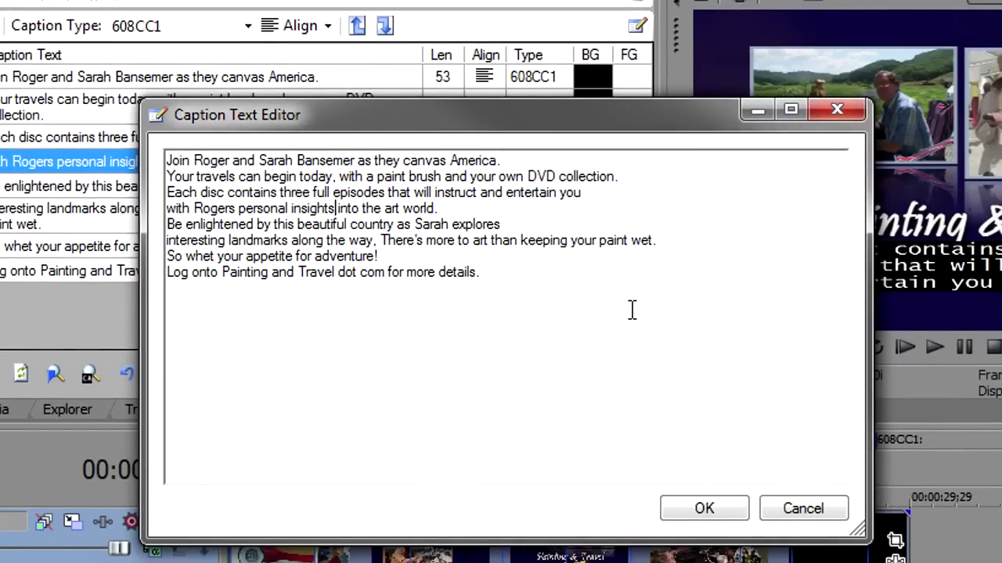
{"action": "key", "text": "Return"}
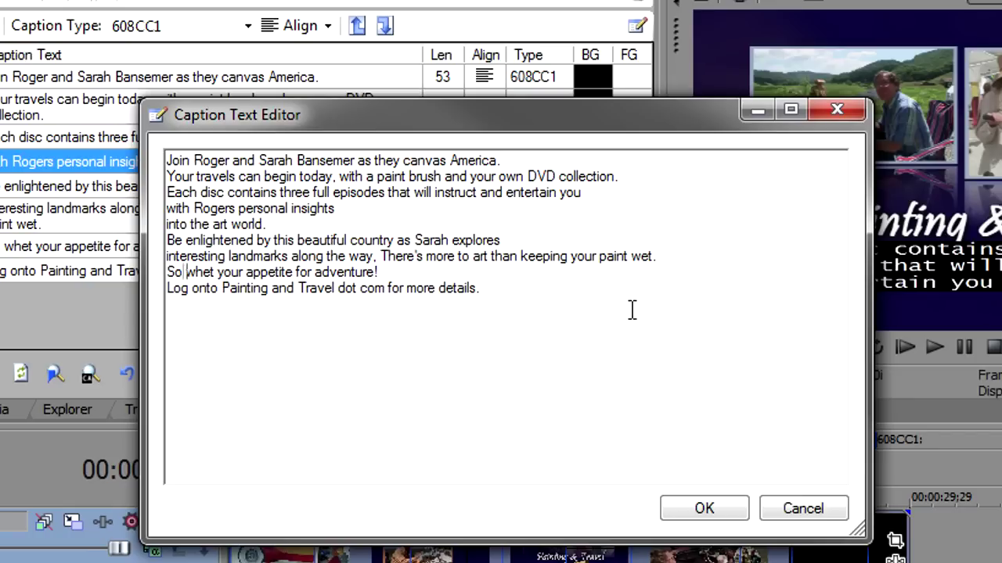
{"action": "key", "text": "Return"}
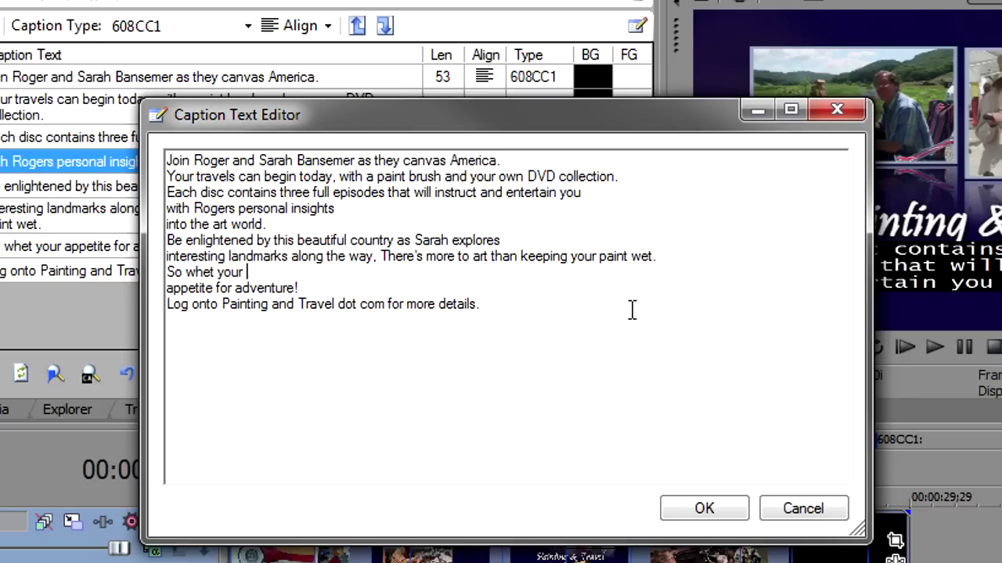
{"action": "type", "text": "hjkhjkh"}
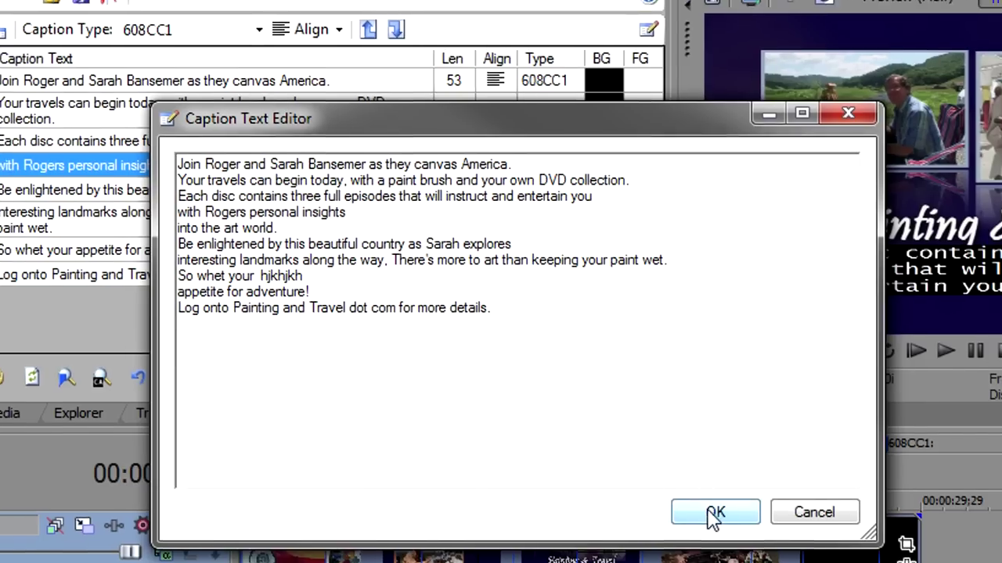
{"action": "left_click", "coordinate": [703, 509]}
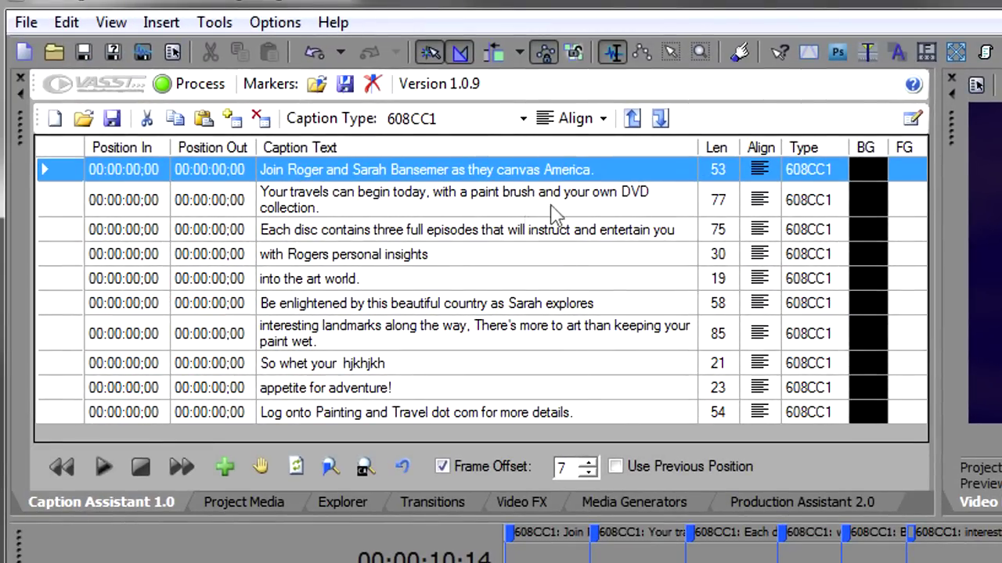
Step: Import the caption list from Painting & Travel DVD Offer.cac
{"action": "left_click", "coordinate": [84, 119]}
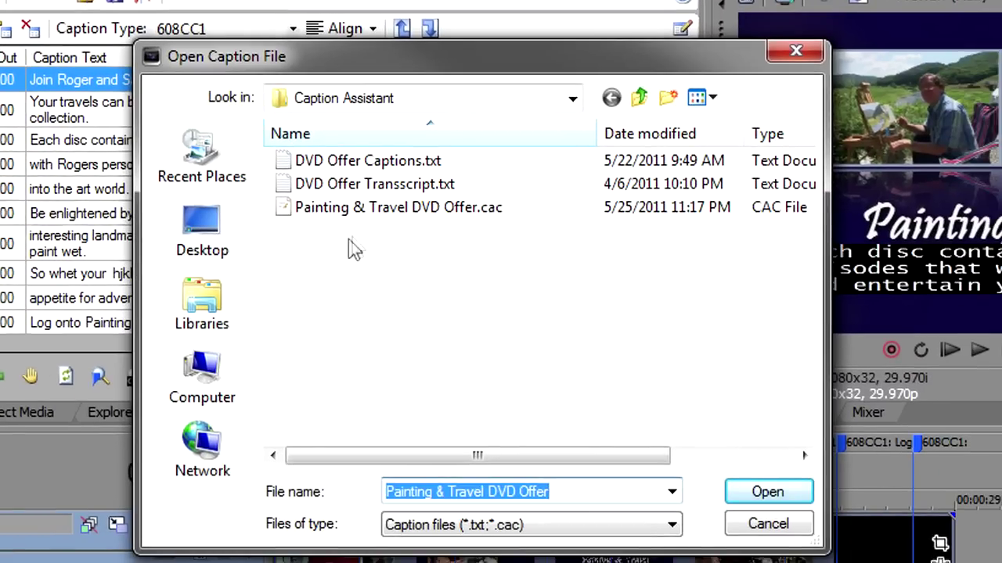
{"action": "left_click", "coordinate": [524, 271]}
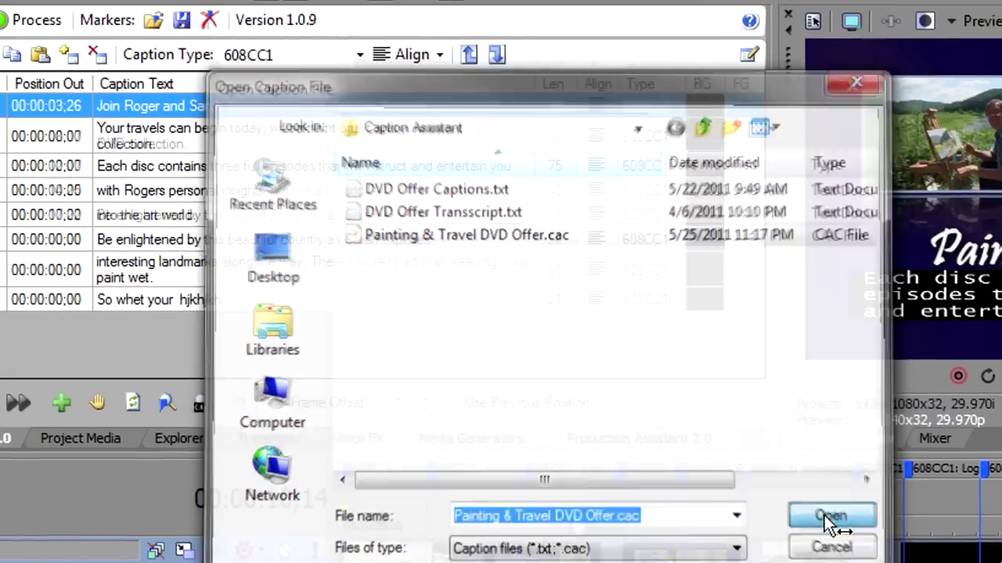
{"action": "left_click", "coordinate": [763, 493]}
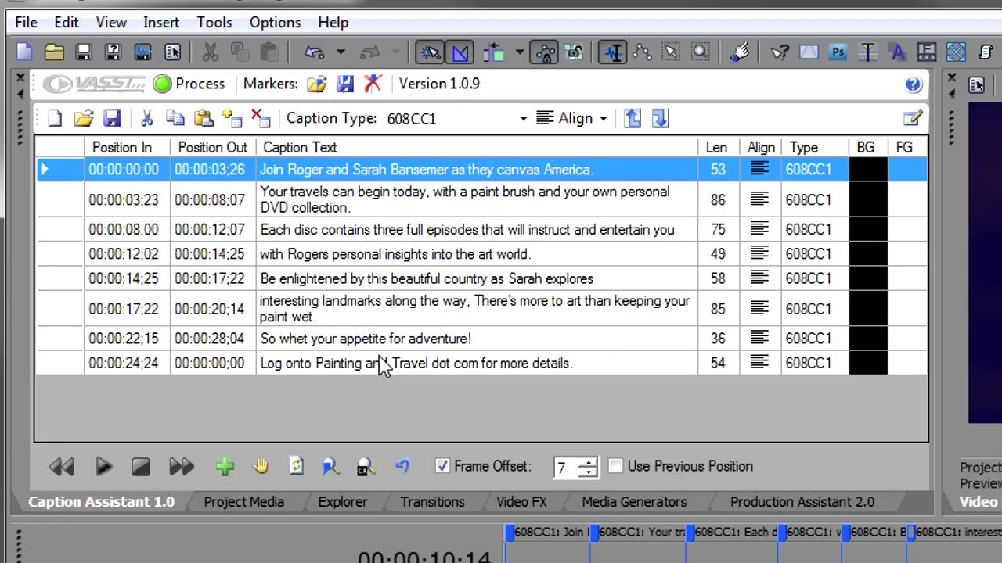
Step: Remove all existing caption markers and write the eight listed captions to the timeline as 608CC1 markers
{"action": "left_click", "coordinate": [372, 84]}
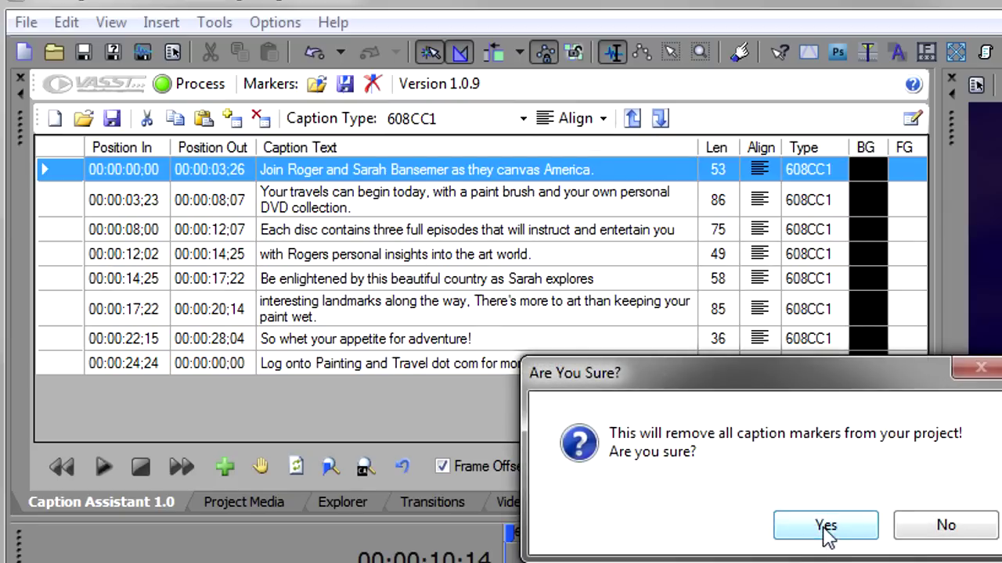
{"action": "left_click", "coordinate": [824, 523]}
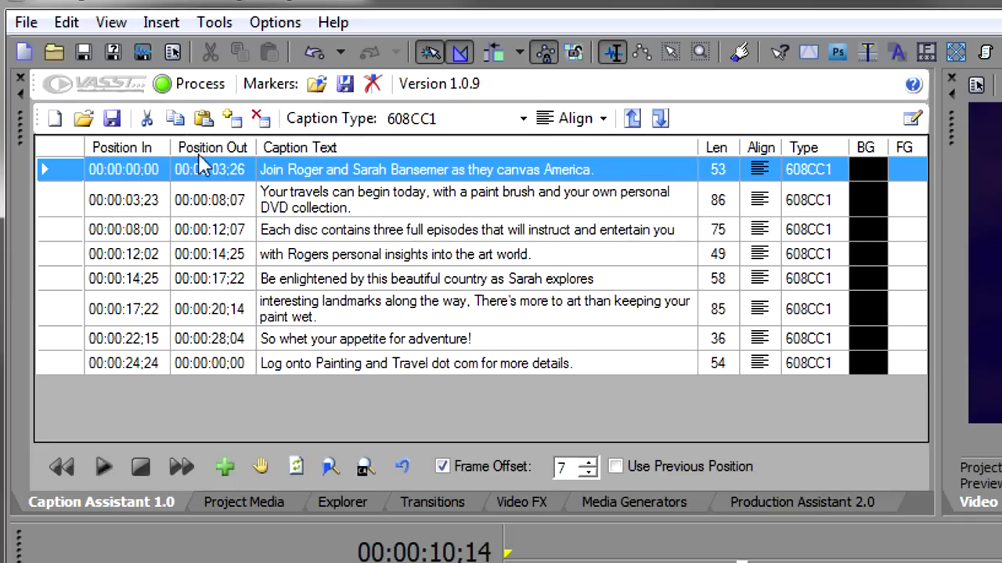
{"action": "left_click", "coordinate": [192, 83]}
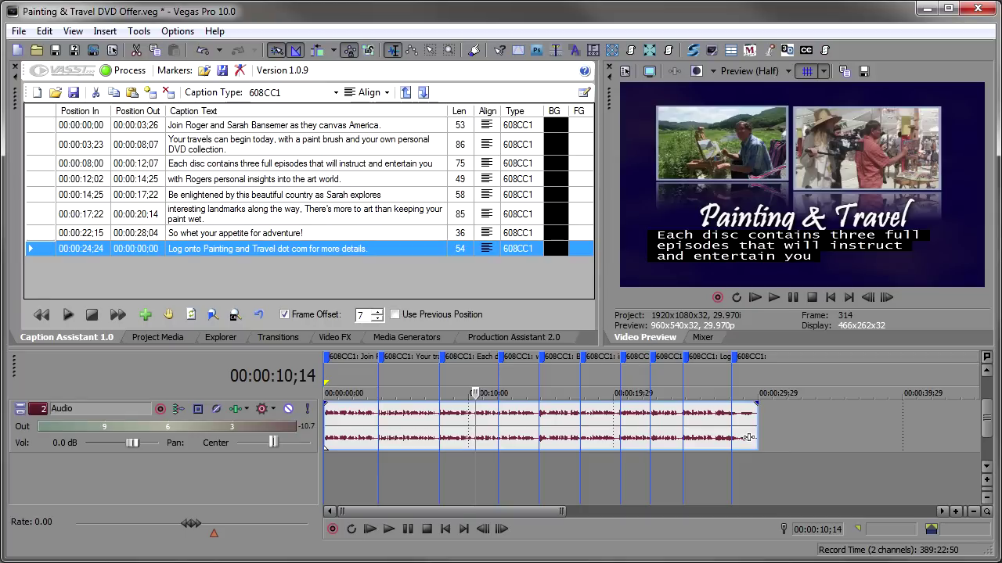
Step: Save the caption markers to DVDCaptions.txt
{"action": "left_click", "coordinate": [223, 70]}
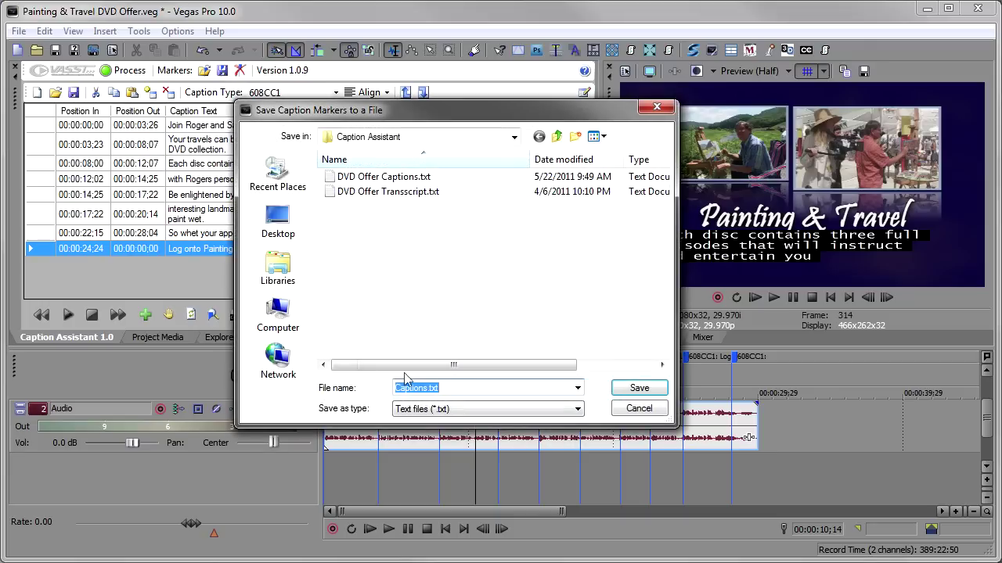
{"action": "left_click", "coordinate": [464, 387]}
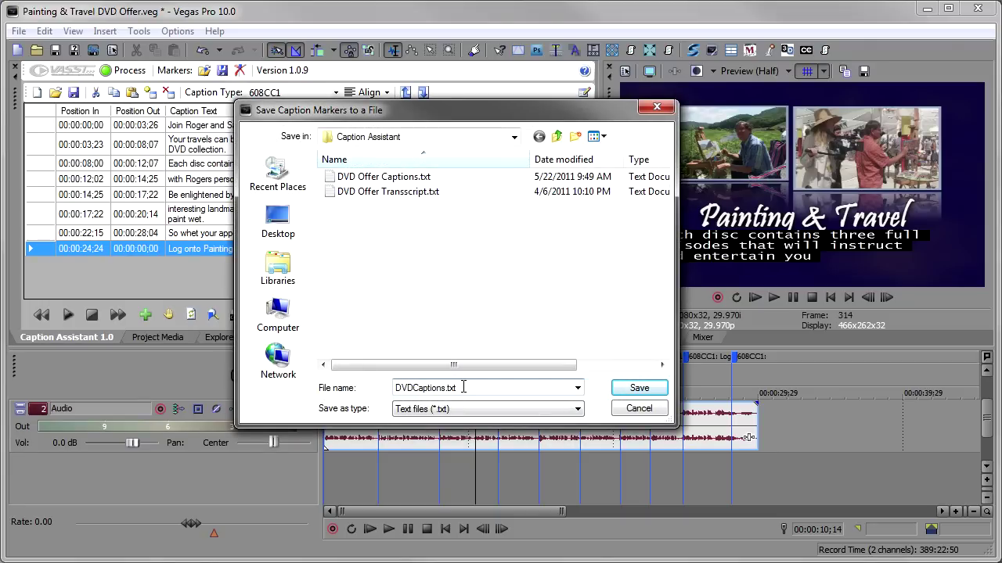
{"action": "left_click", "coordinate": [615, 390]}
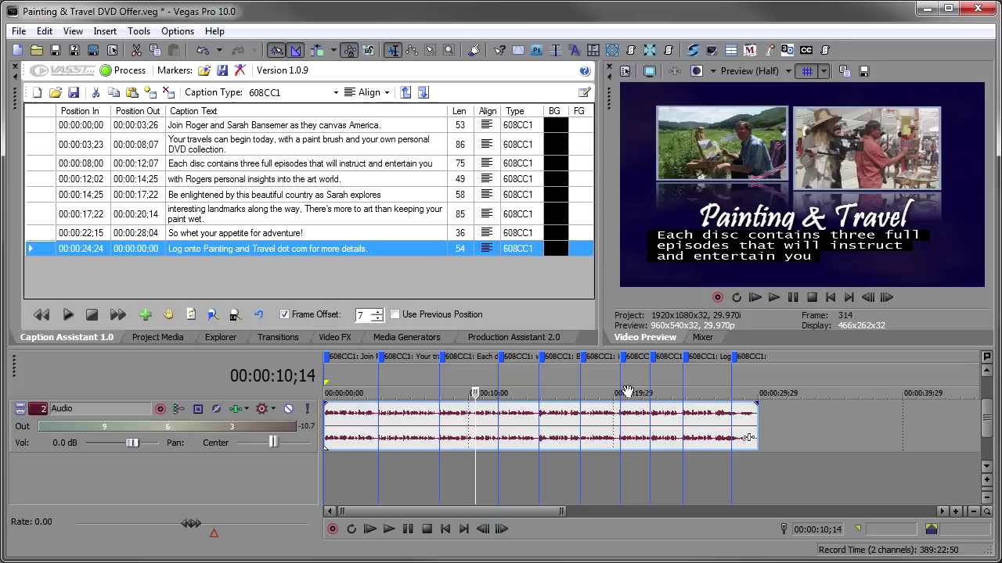
Step: Remove all caption markers from the timeline and start a new, empty caption list
{"action": "left_click", "coordinate": [240, 69]}
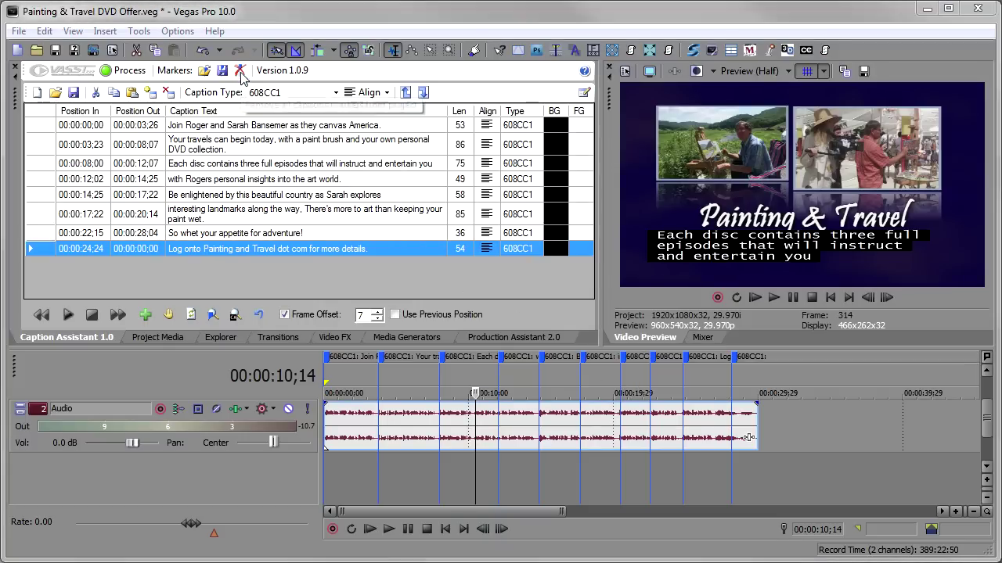
{"action": "left_click", "coordinate": [529, 352]}
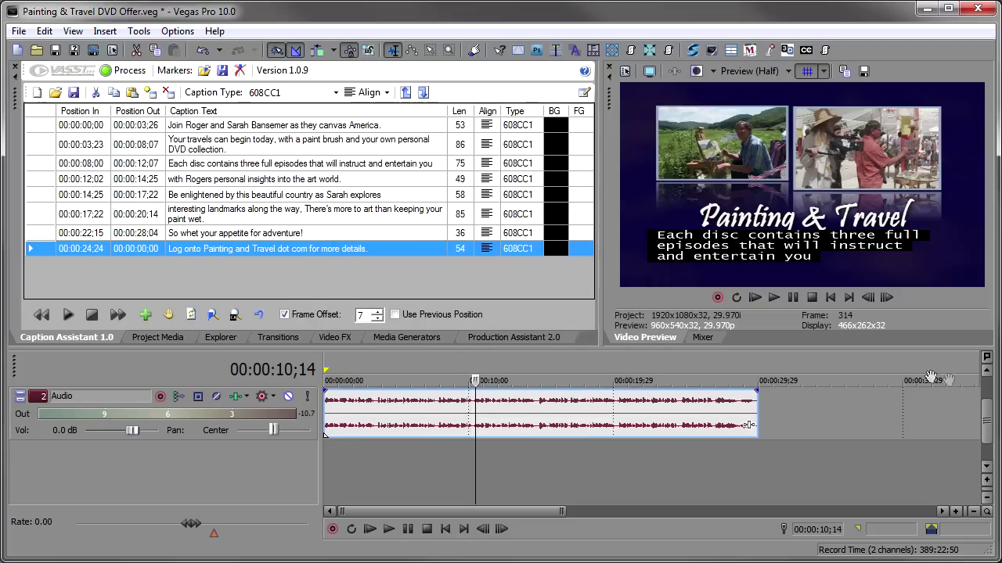
{"action": "scroll", "coordinate": [989, 397], "scroll_direction": "up", "scroll_amount": 1}
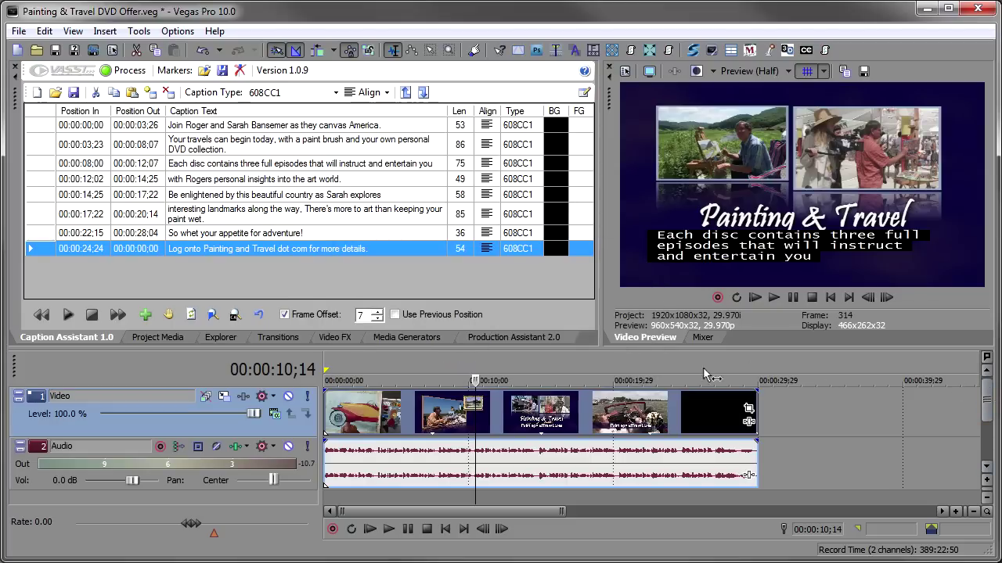
{"action": "left_click", "coordinate": [203, 71]}
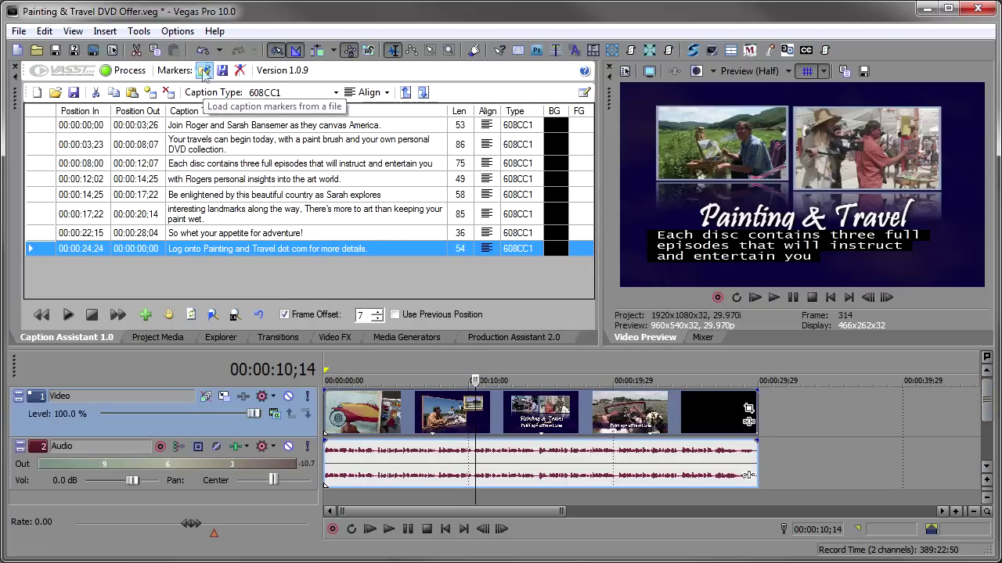
{"action": "left_click", "coordinate": [633, 408]}
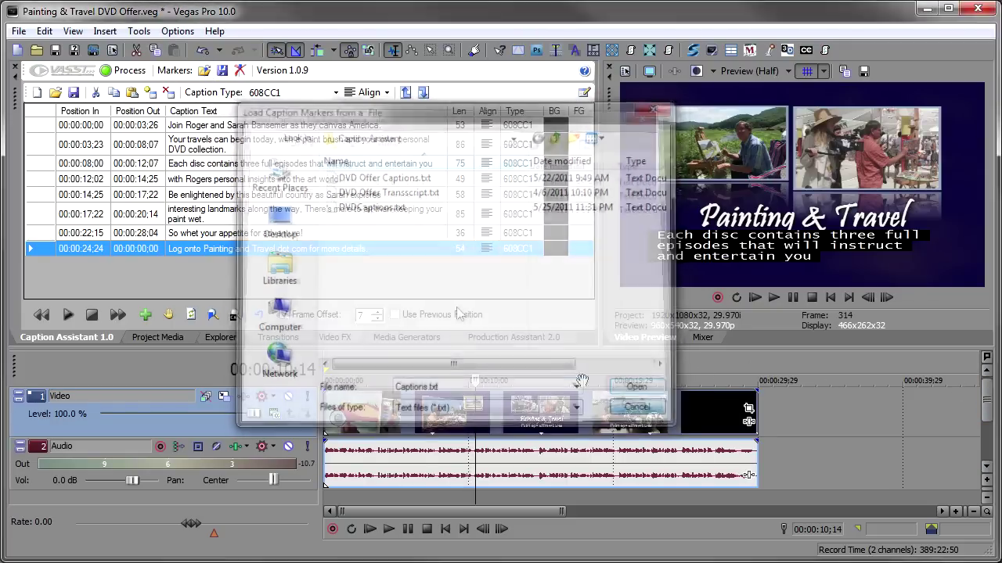
{"action": "left_click", "coordinate": [35, 95]}
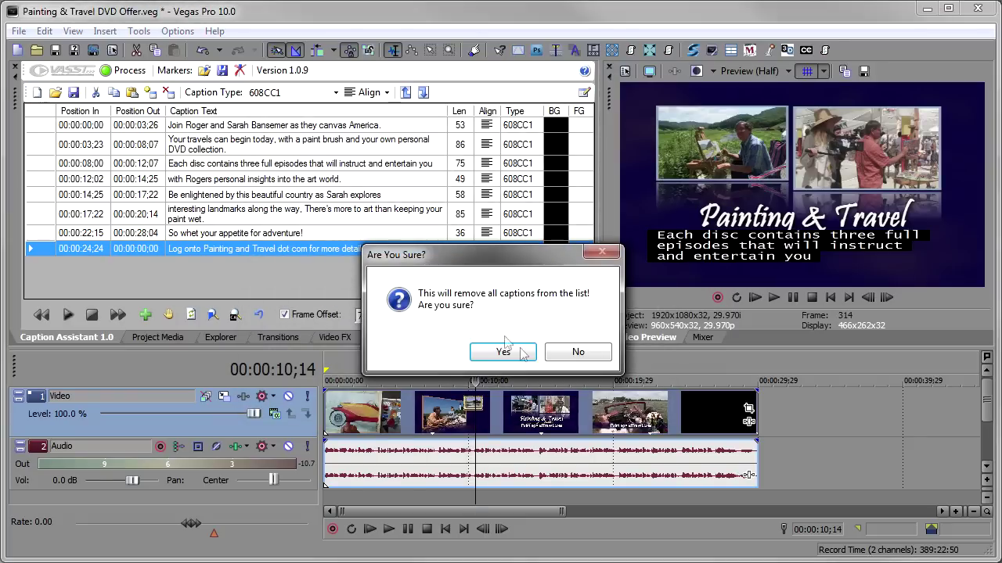
{"action": "left_click", "coordinate": [515, 353]}
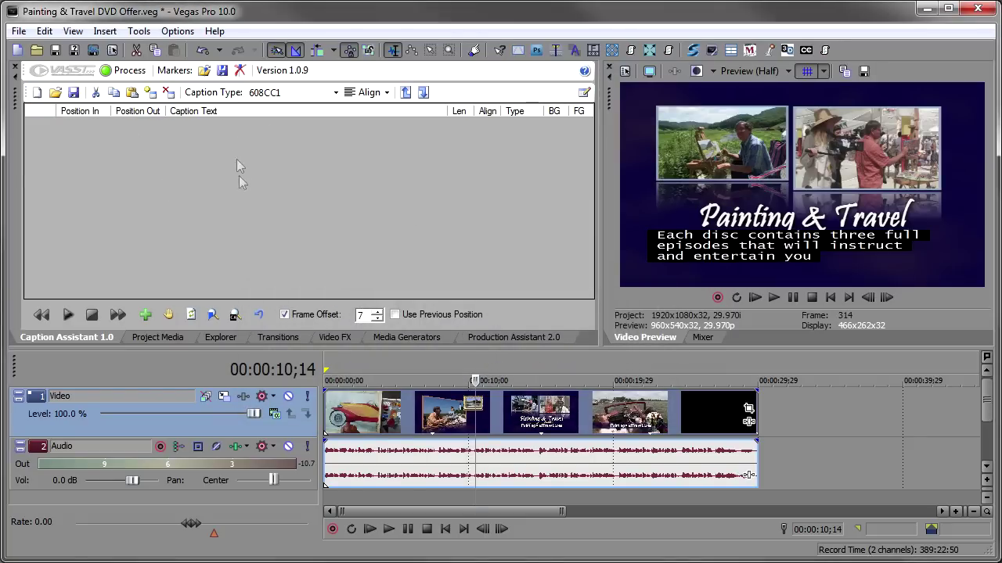
Step: Load the caption markers back onto the timeline from DVDCaptions.txt
{"action": "left_click", "coordinate": [204, 70]}
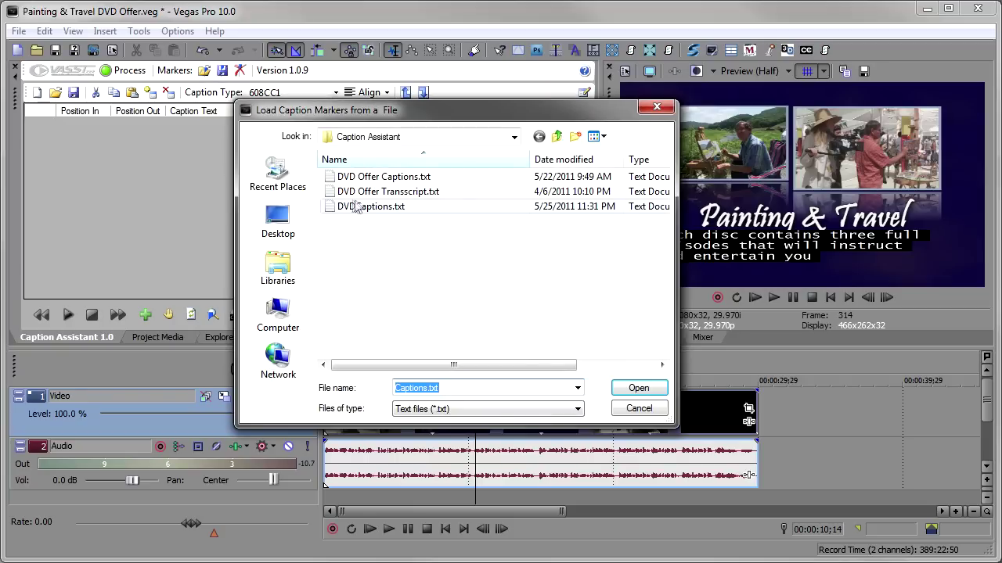
{"action": "left_click", "coordinate": [357, 207]}
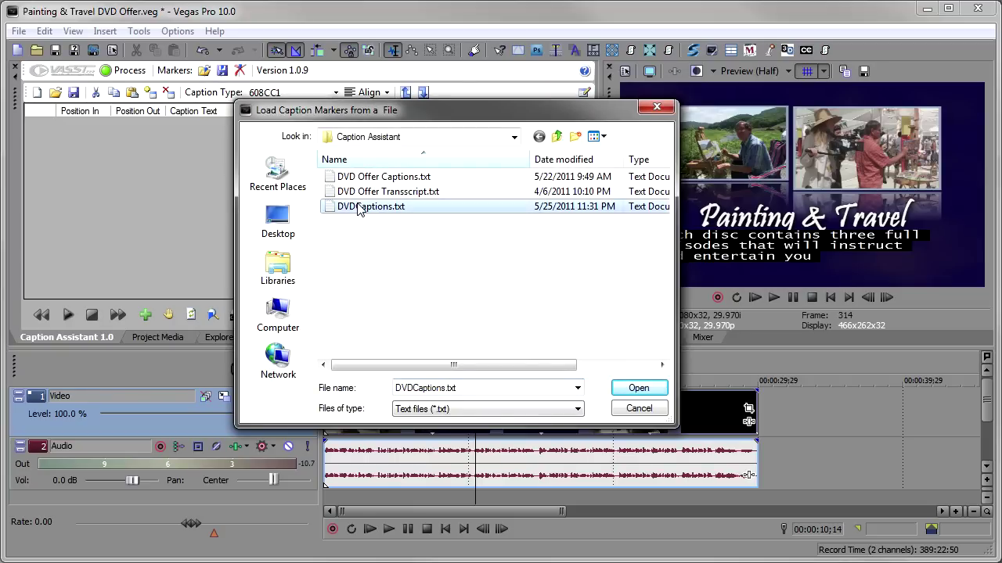
{"action": "left_click", "coordinate": [638, 388]}
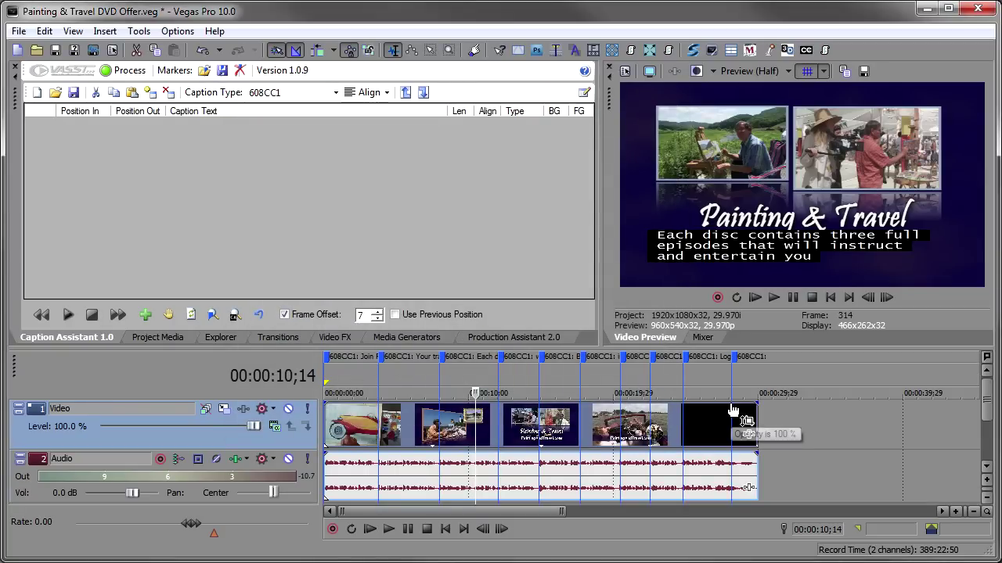